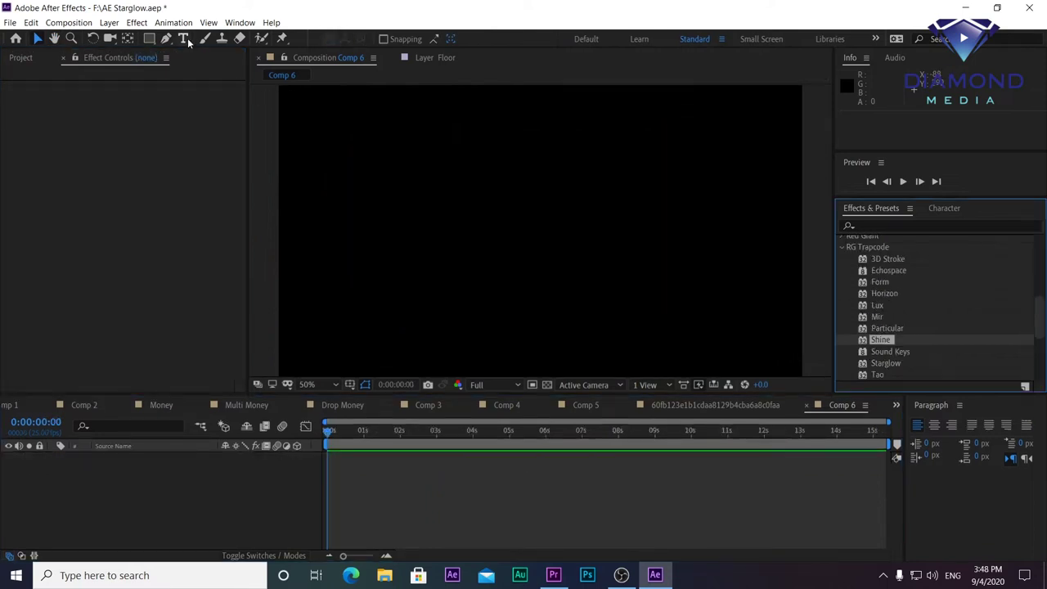
- Add a 'Welcome' text layer in the Comp 6 viewer
click(185, 39)
click(391, 239)
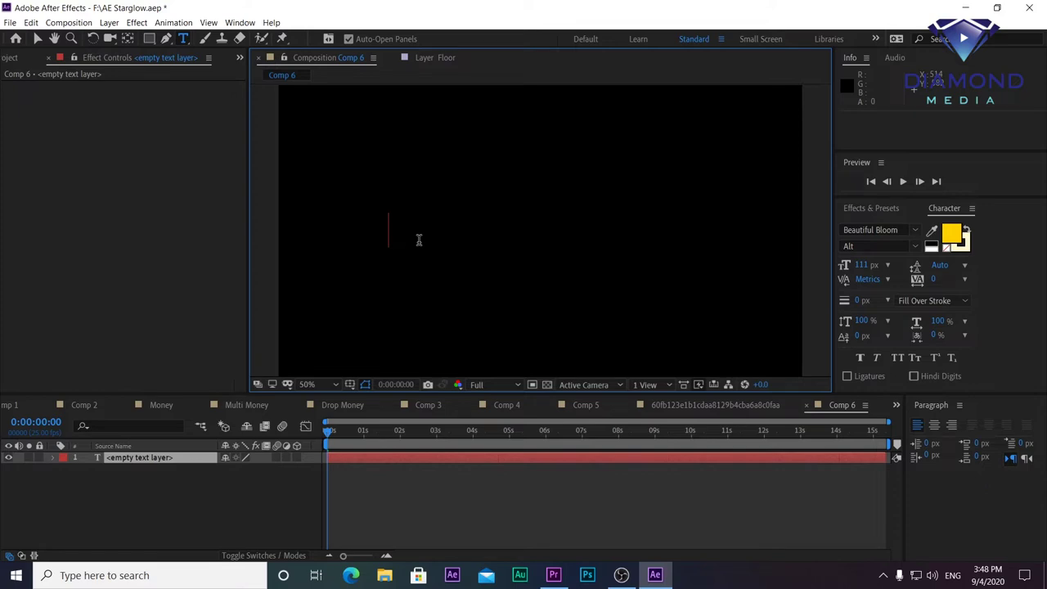
text(Welcome)
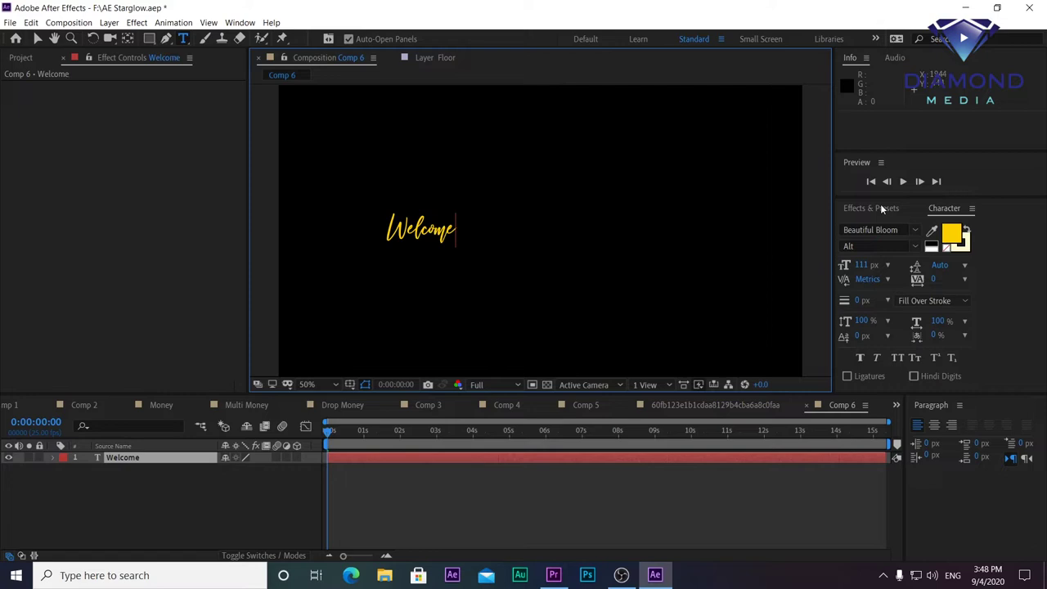
click(41, 38)
- Scale the Welcome text up to about 375% and move it slightly right
drag(458, 216, 646, 156)
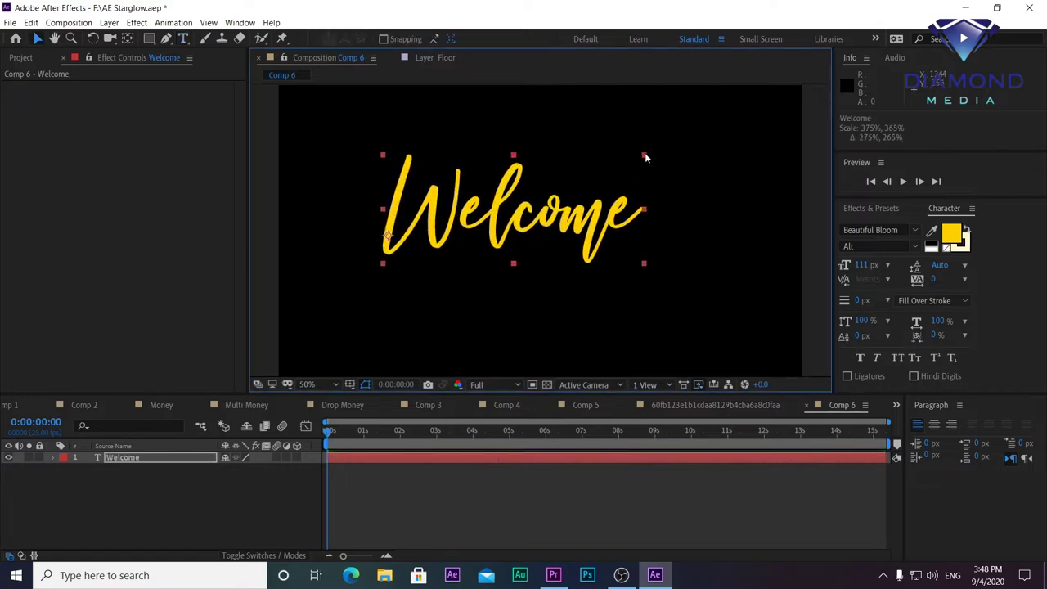
mouse_move(573, 216)
mouse_down()
mouse_move(619, 220)
mouse_move(578, 239)
mouse_up()
key(comma)
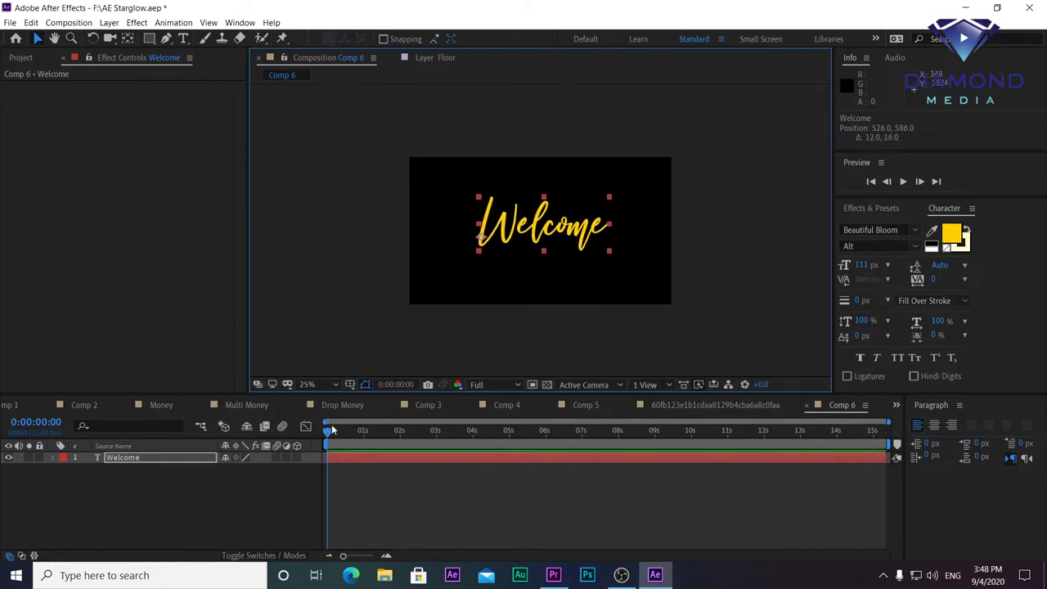
- In Bridge, apply the 3D Fly Down preset from Text > 3D Text to the Welcome layer
click(859, 209)
right_click(857, 211)
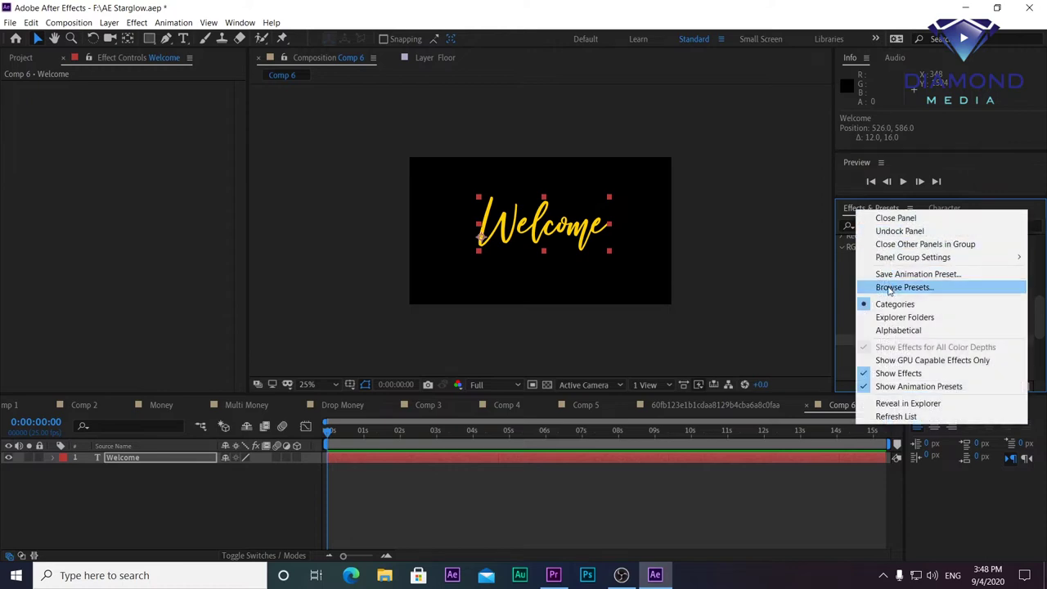
click(890, 289)
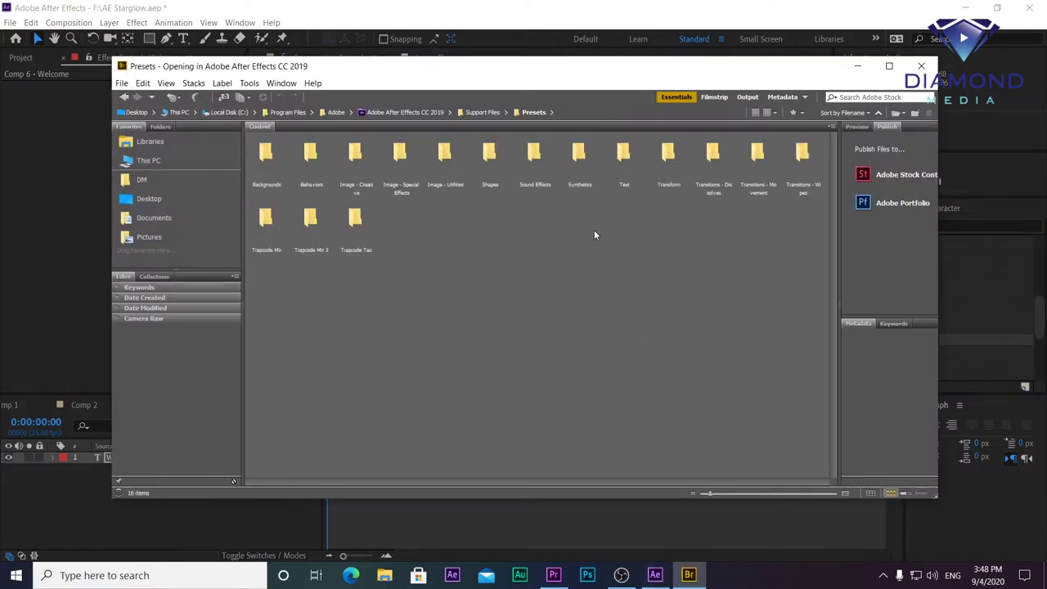
double_click(623, 157)
double_click(270, 164)
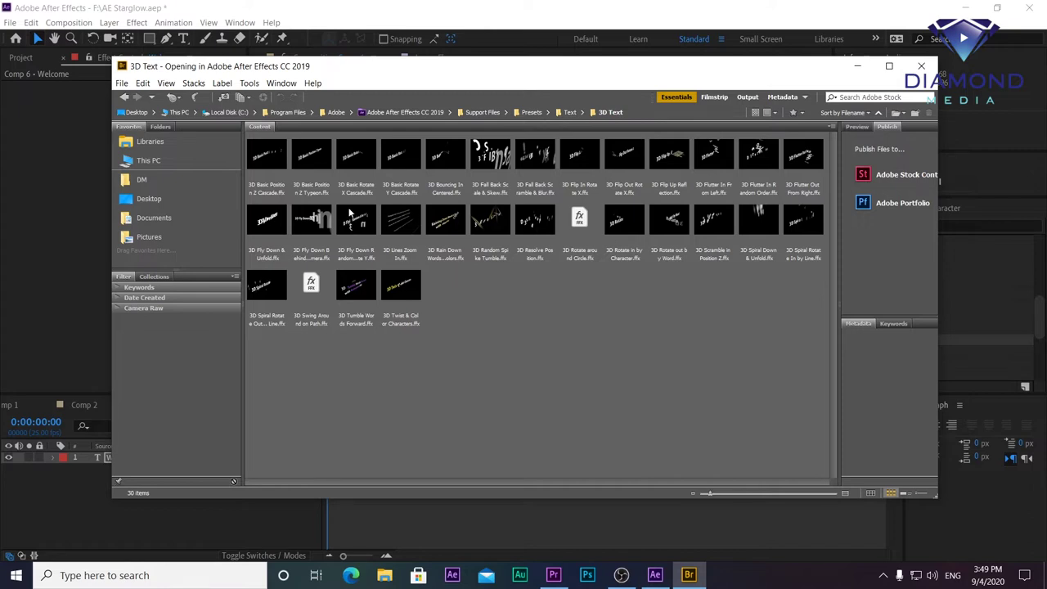
click(312, 219)
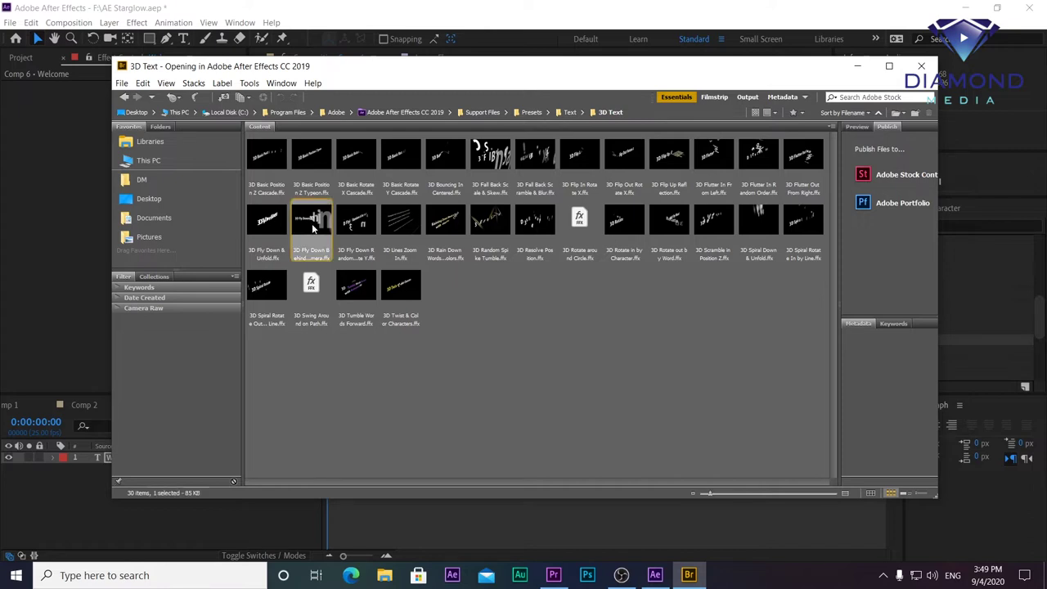
click(861, 68)
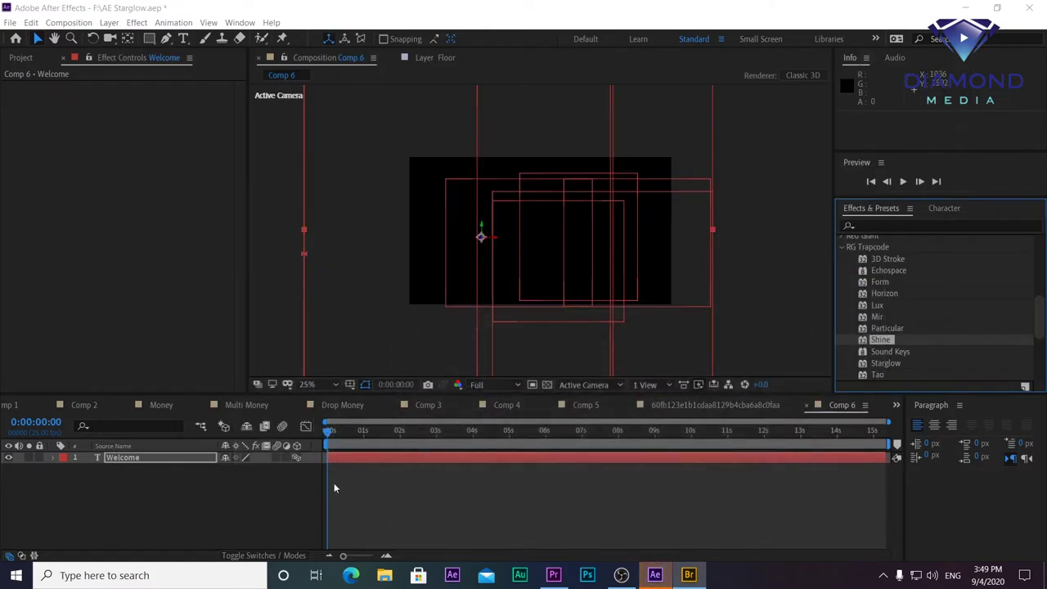
- In Animator 1's Range Selector 1, move the second Offset keyframe to 0:00:00:21 and preview
click(53, 458)
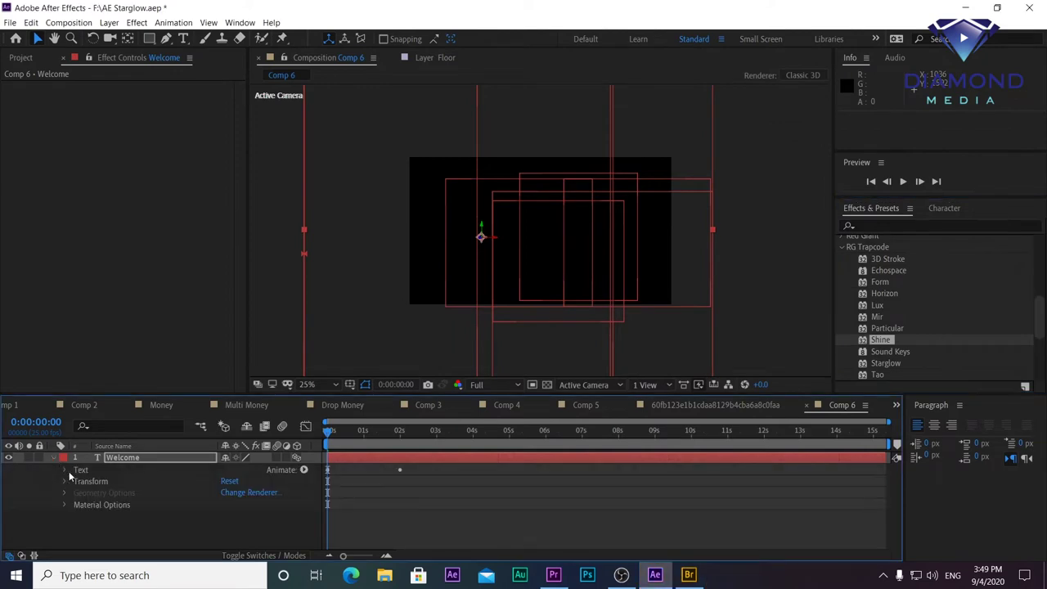
click(66, 469)
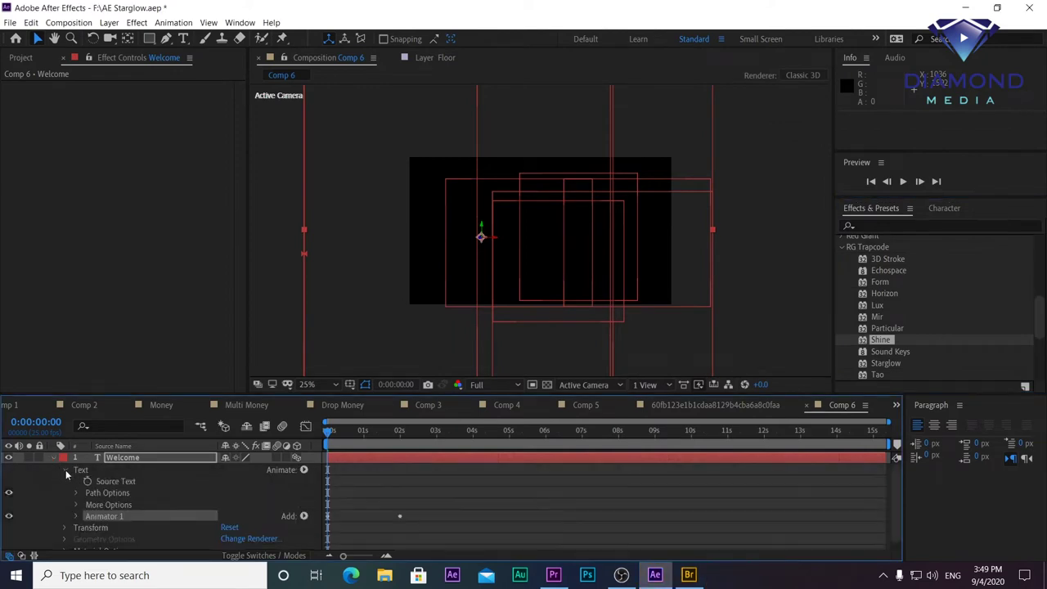
click(77, 515)
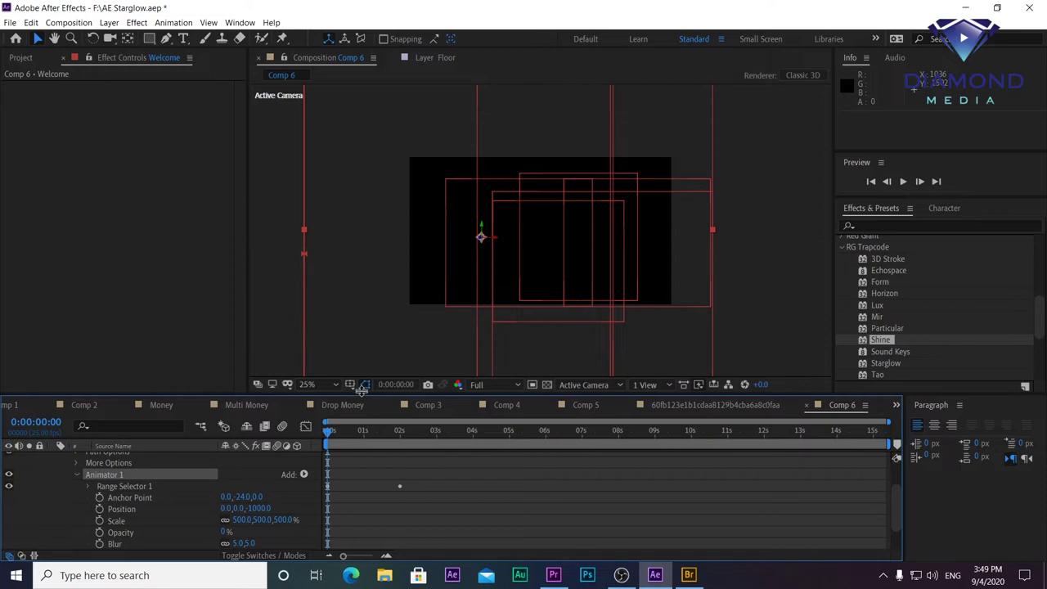
drag(361, 391, 361, 297)
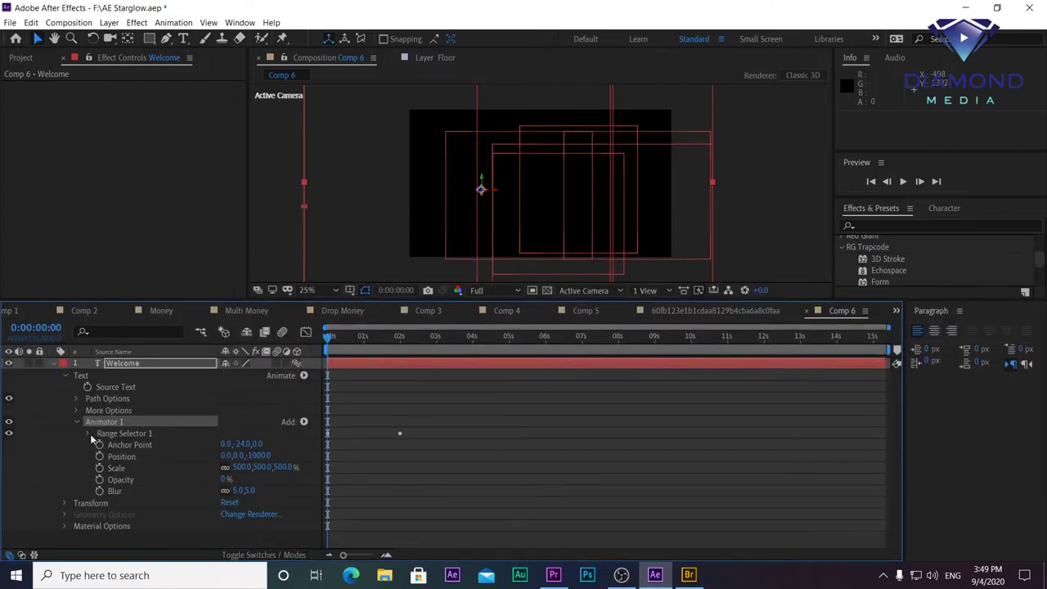
click(87, 433)
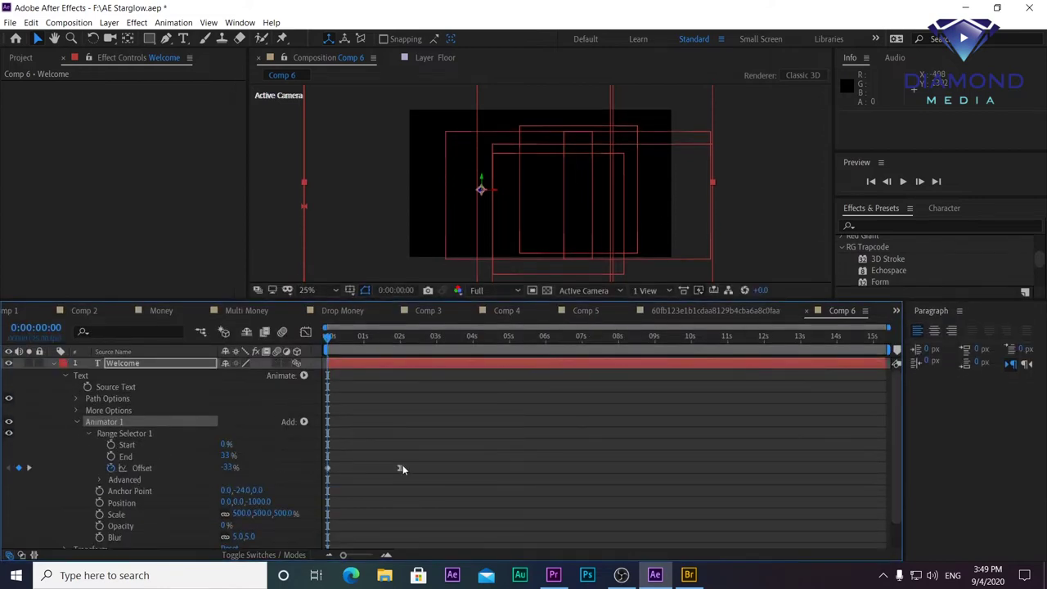
drag(399, 468, 357, 468)
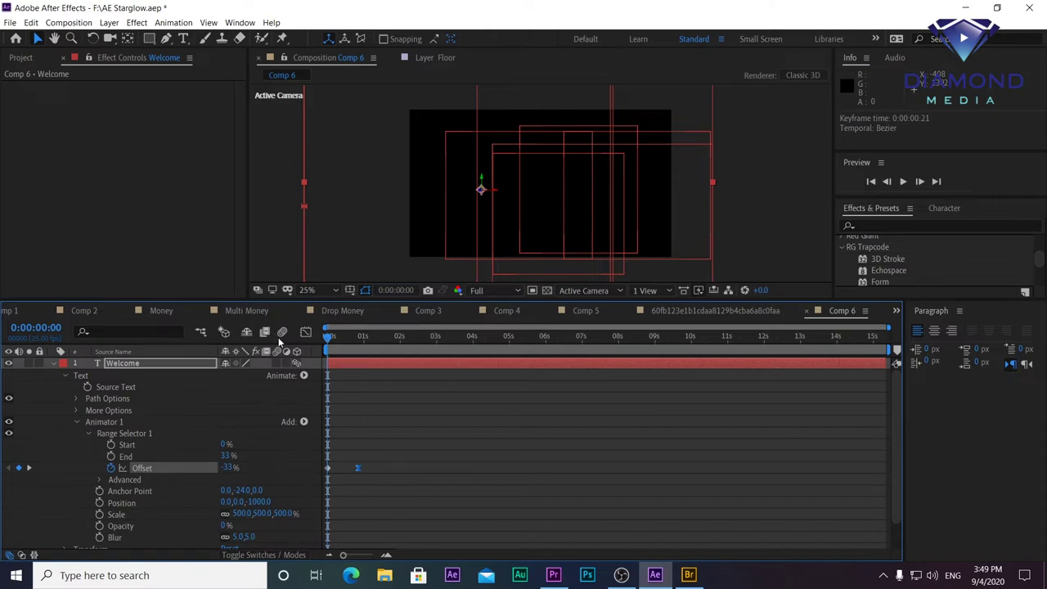
key(space)
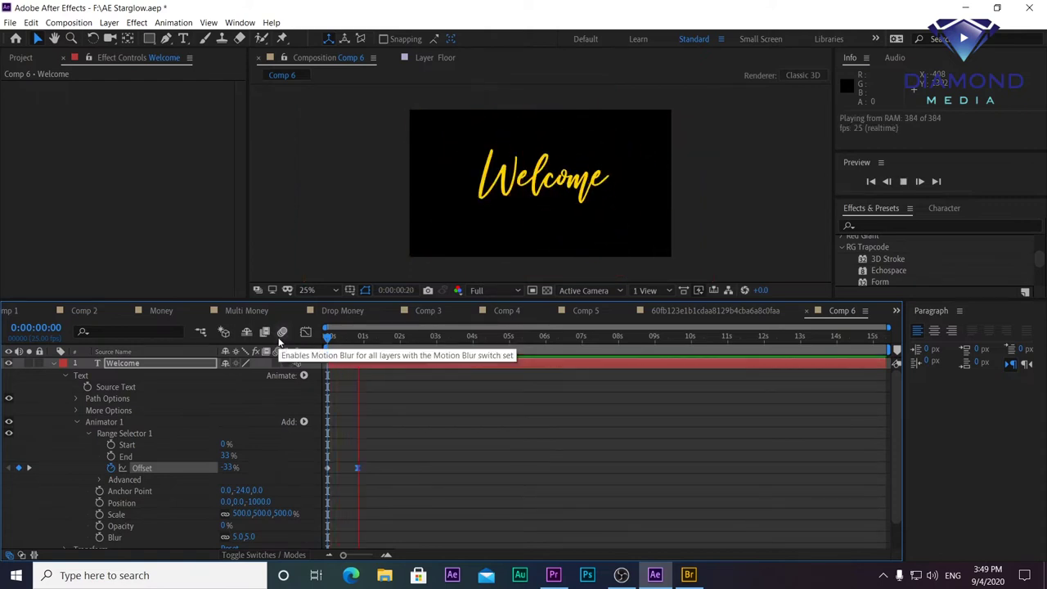
click(318, 348)
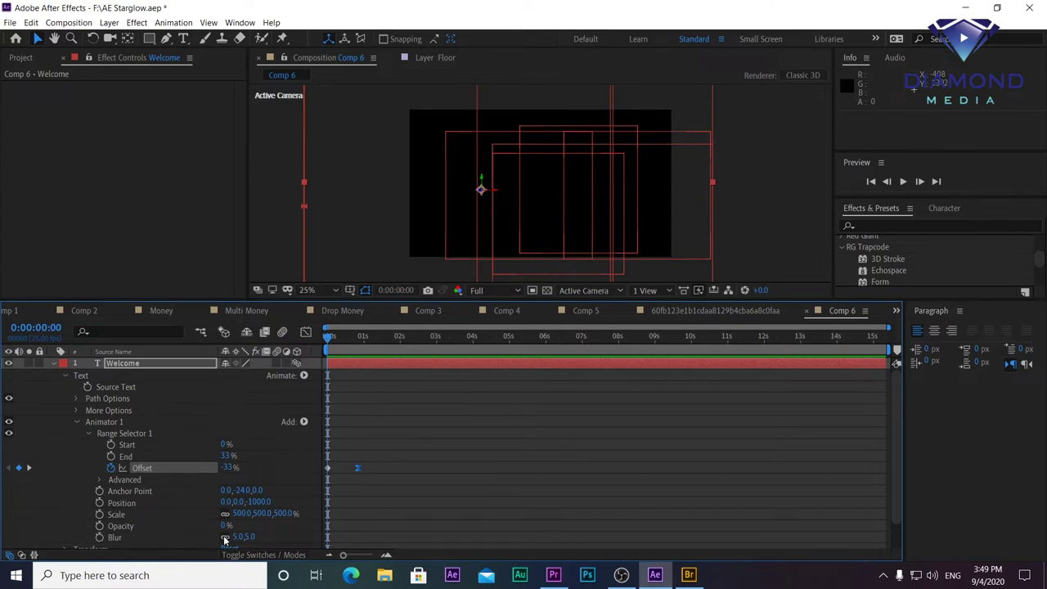
- Set the animator Blur to 112 and preview the blurred fly-in
drag(237, 540, 321, 405)
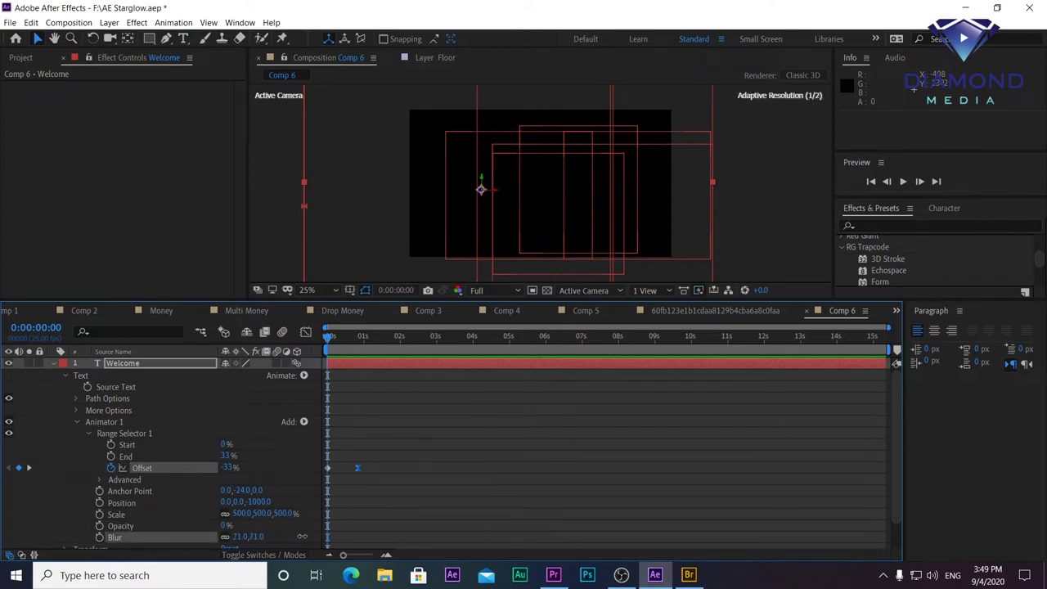
click(347, 335)
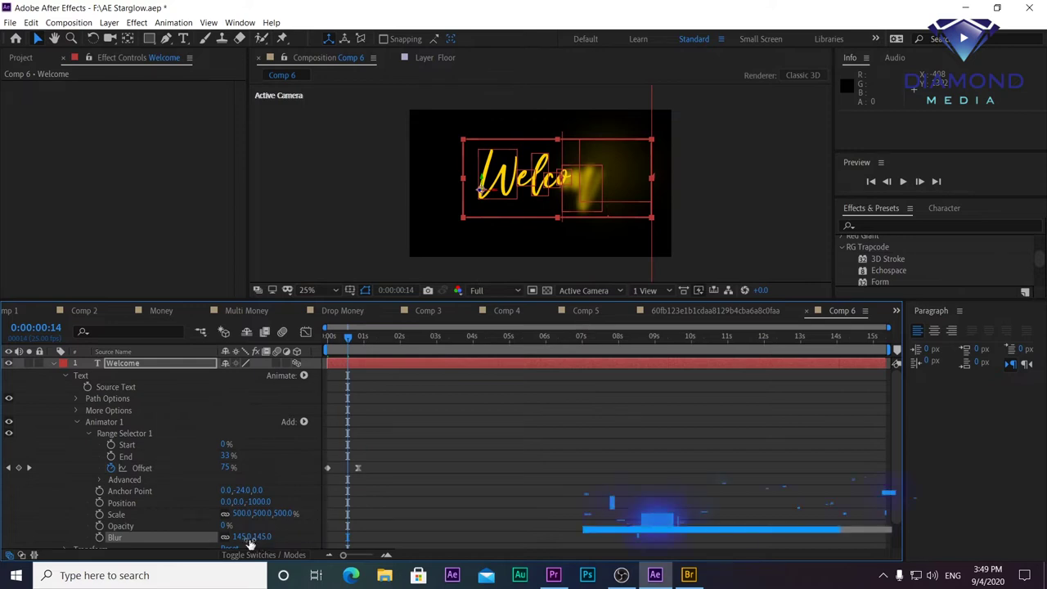
drag(246, 537, 222, 536)
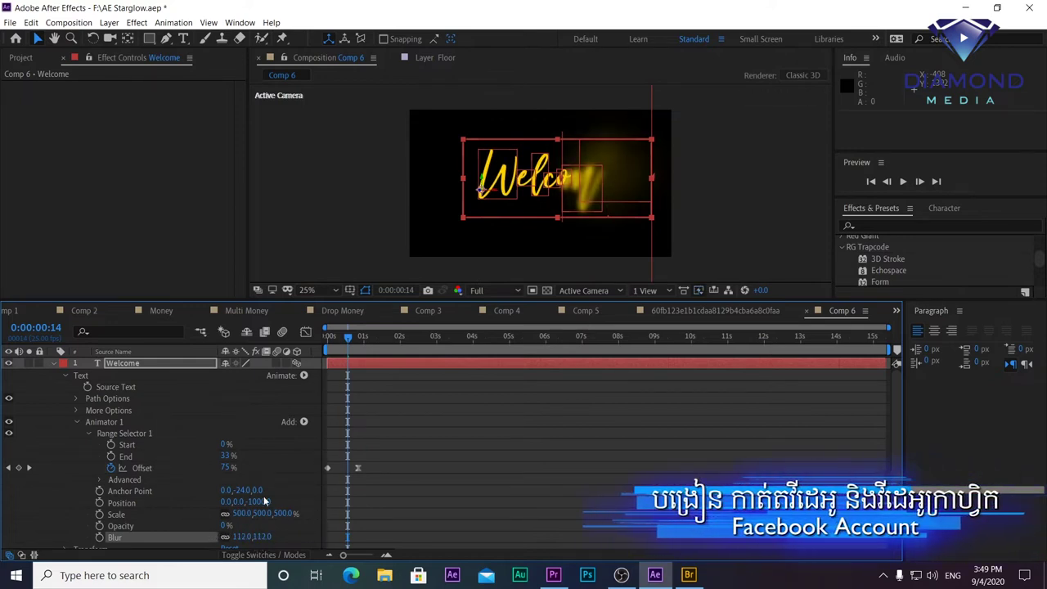
key(space)
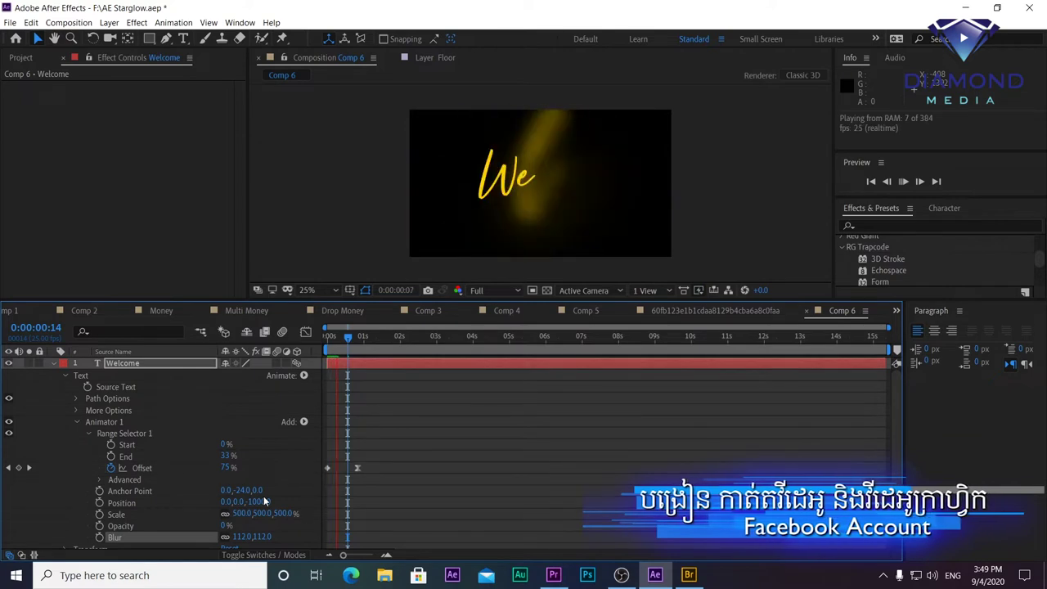
click(549, 343)
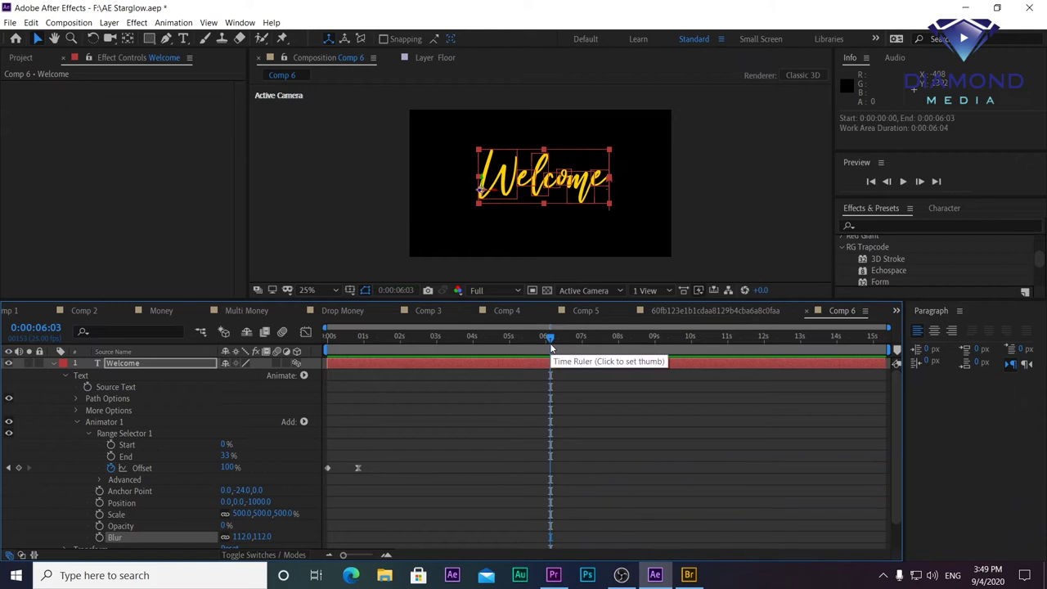
- Trim the composition to a work area ending at the current time
key(n)
right_click(531, 350)
click(559, 389)
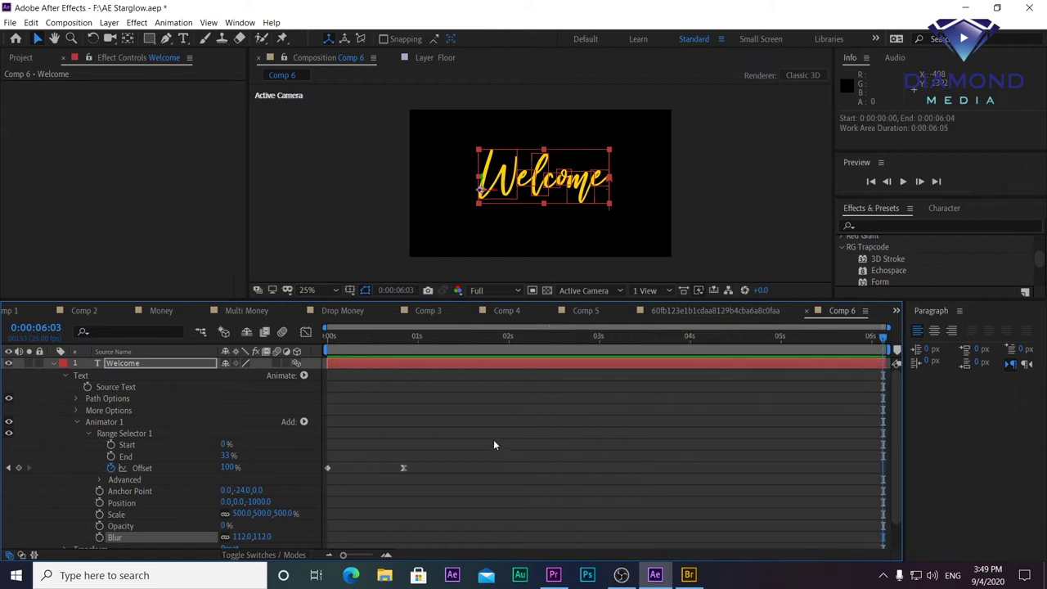
- Copy both Offset keyframes, paste them at 0:00:05:03, and retime the last one
drag(467, 450, 314, 481)
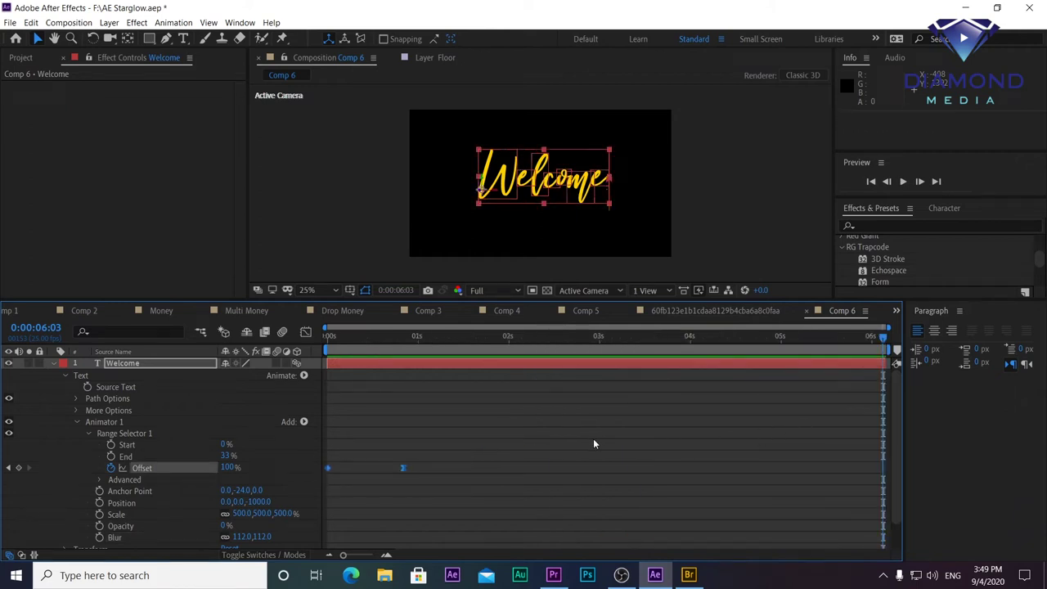
key(ctrl+c)
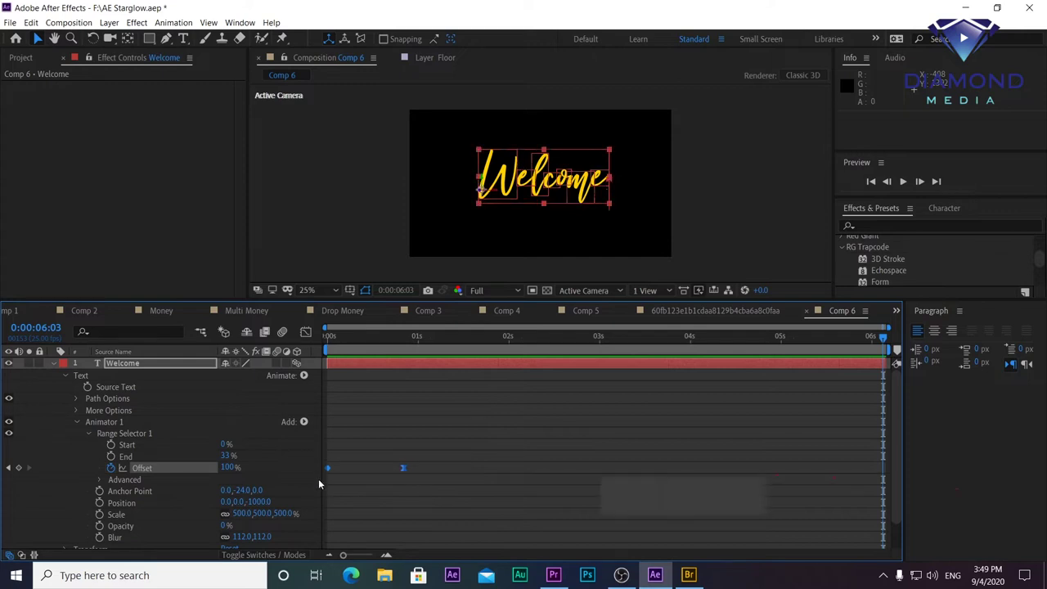
click(792, 336)
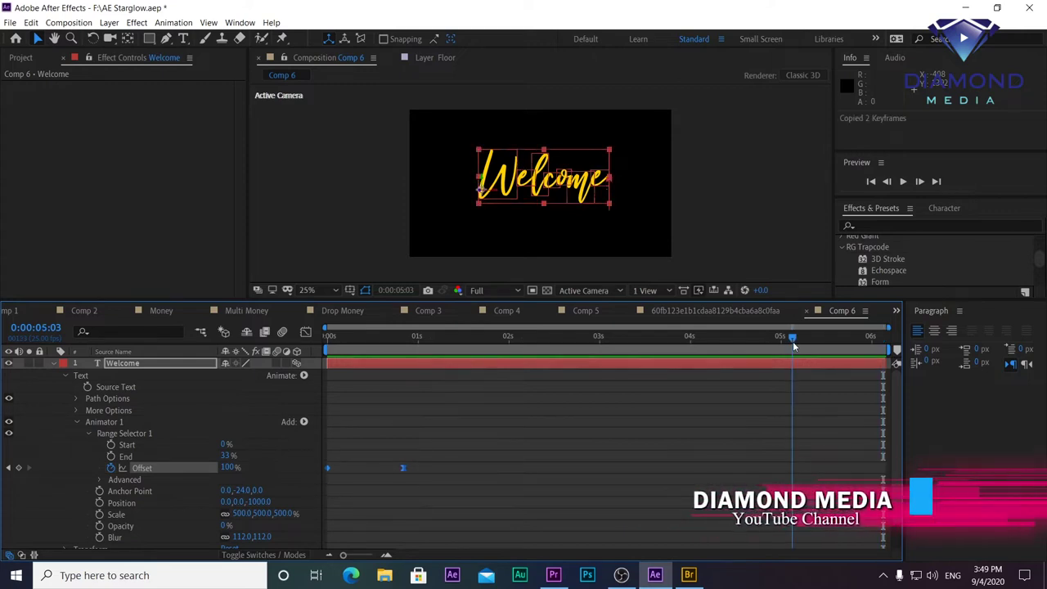
key(ctrl+v)
click(869, 471)
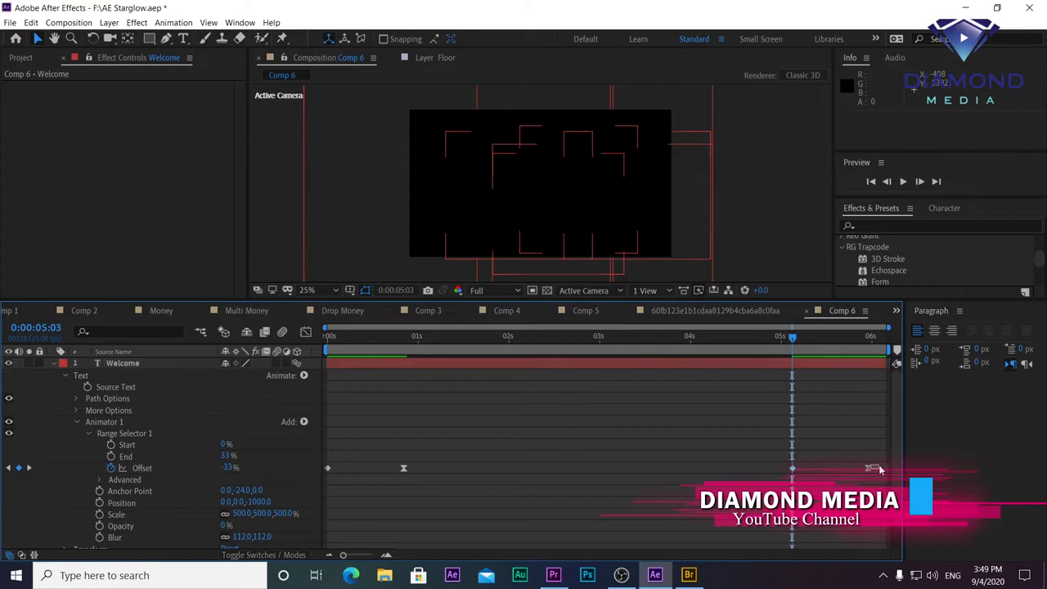
drag(870, 471, 807, 468)
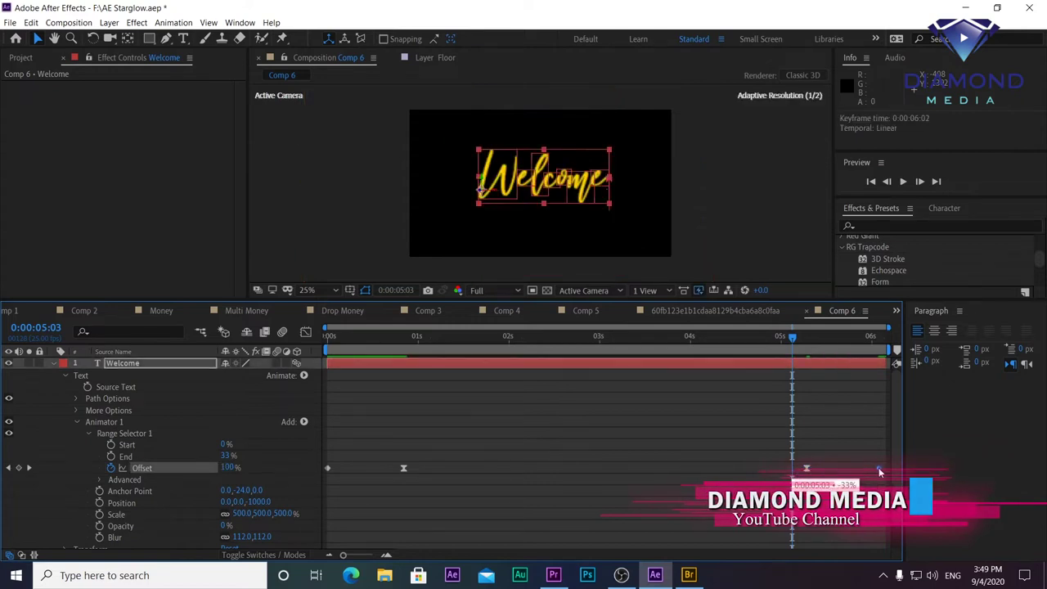
- Shift the final Offset keyframes earlier to about 0:00:03:15 and set the time to 0:00:04:07
key(space)
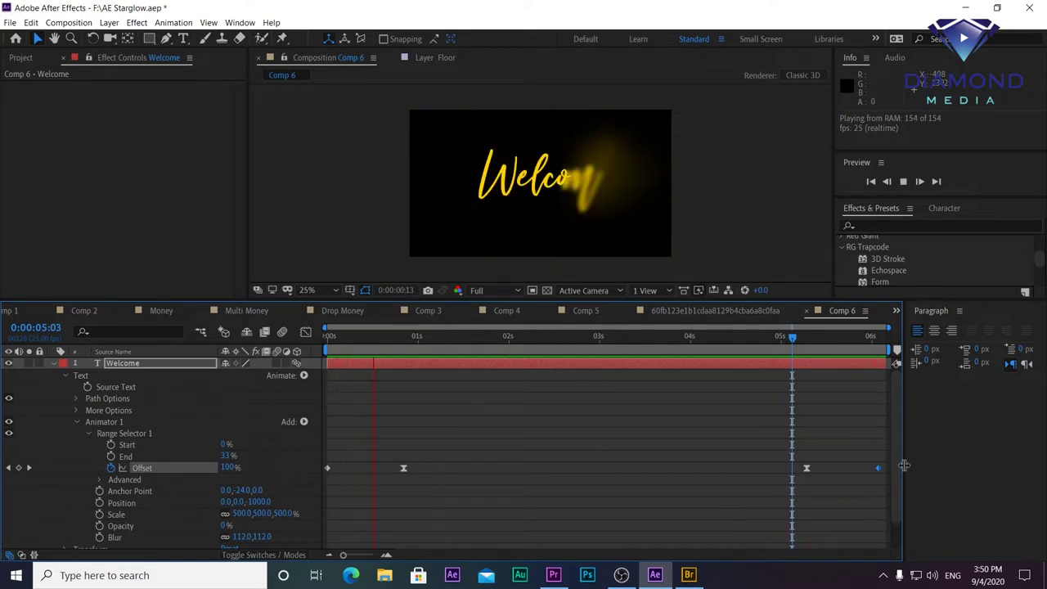
key(space)
drag(790, 445, 890, 489)
drag(808, 467, 625, 473)
drag(713, 340, 716, 339)
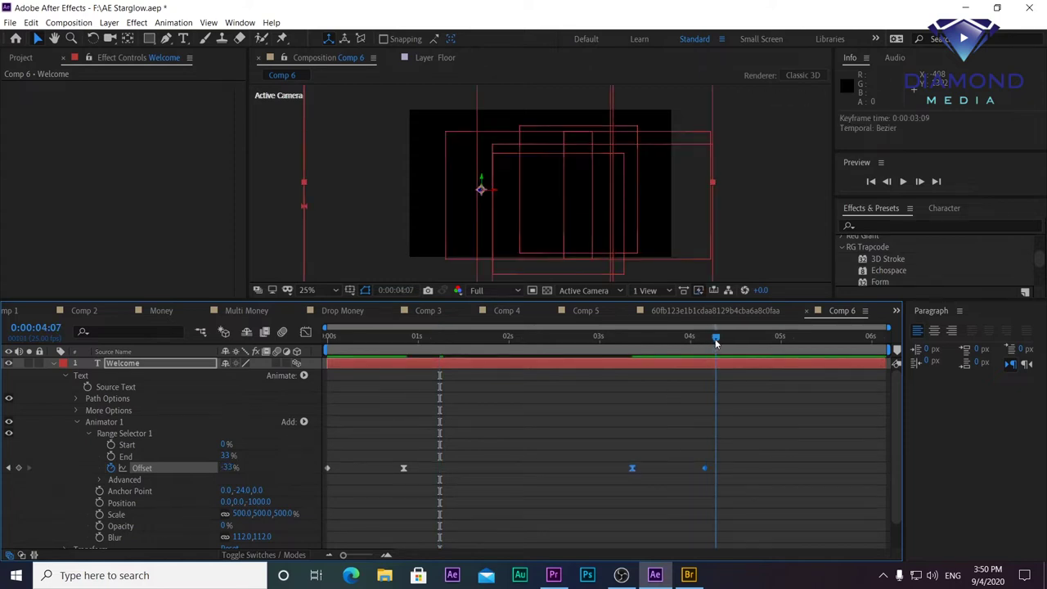
- Trim the composition to a work area ending at 0:00:04:07 and preview it
key(n)
right_click(705, 349)
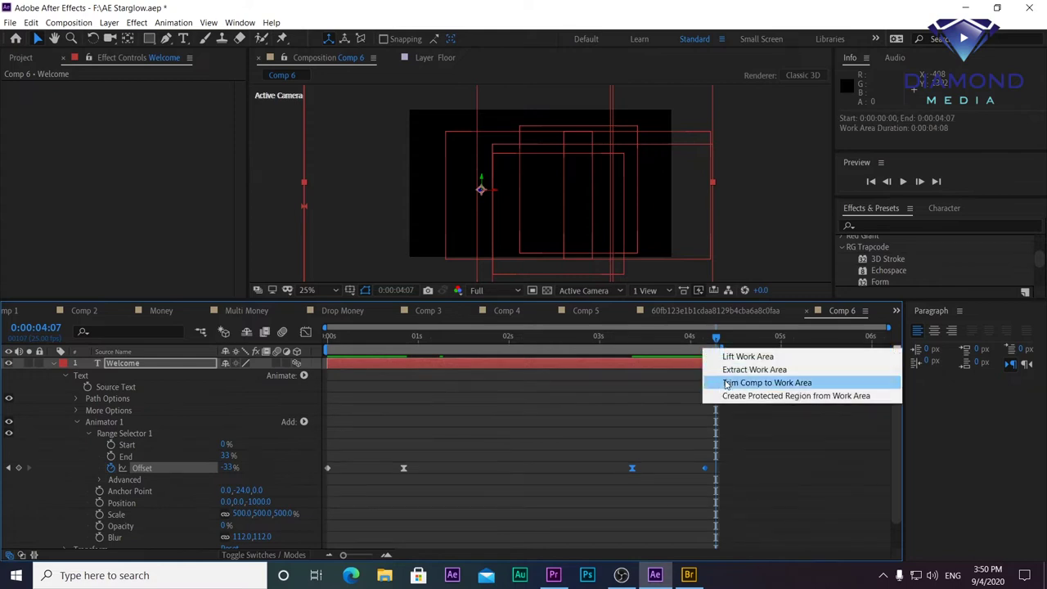
click(722, 380)
key(space)
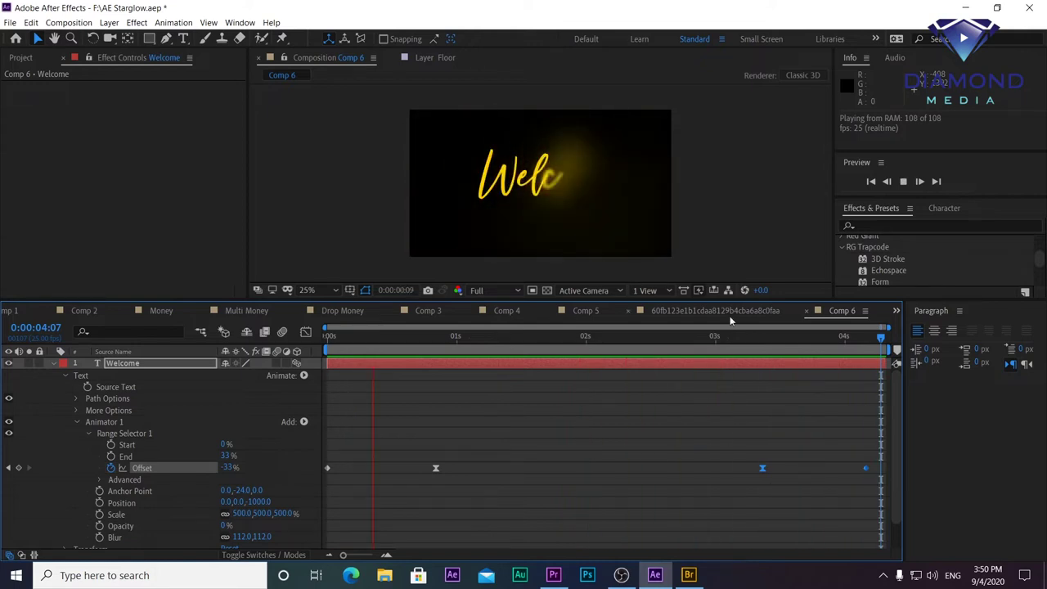
key(space)
- Shift the selected Offset keyframes earlier, checking at 0:00:03:12
drag(746, 473, 658, 470)
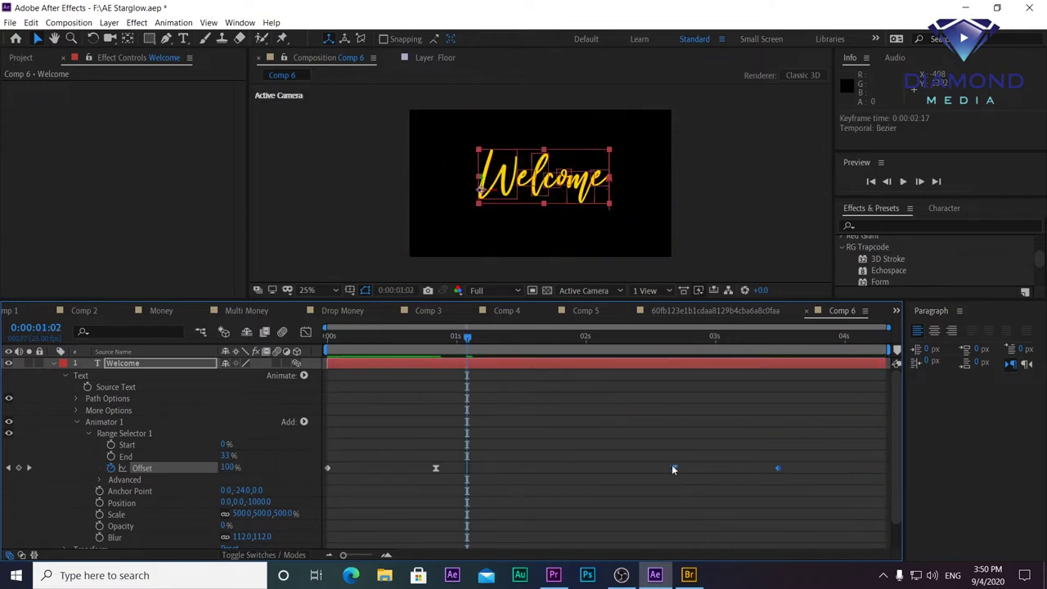
click(774, 337)
drag(773, 345, 777, 342)
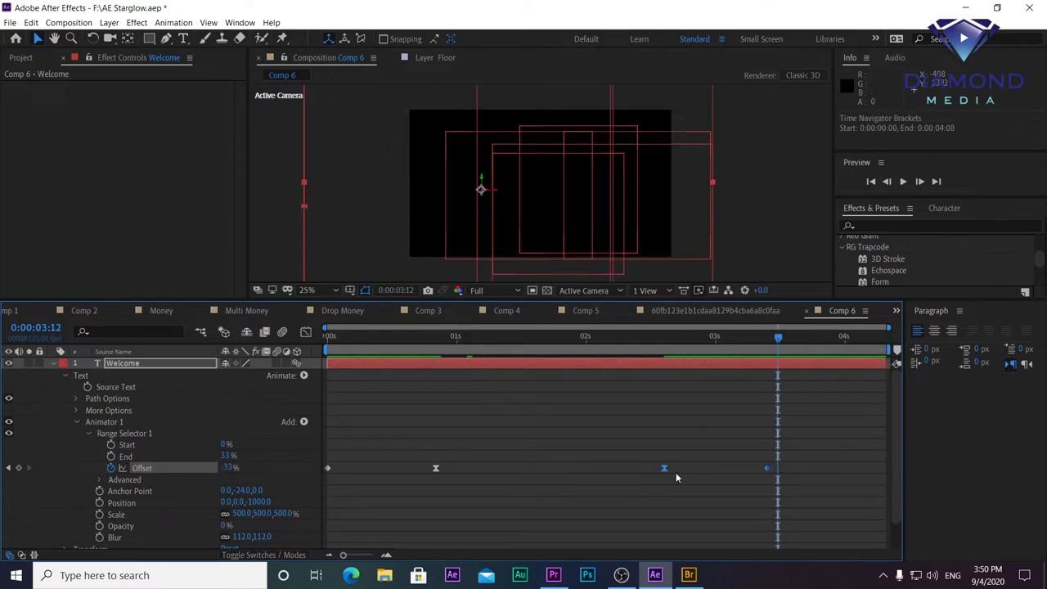
drag(665, 467, 633, 468)
- Trim the composition to end at 0:00:03:05 and play the shortened animation
drag(755, 336, 741, 339)
key(n)
right_click(727, 353)
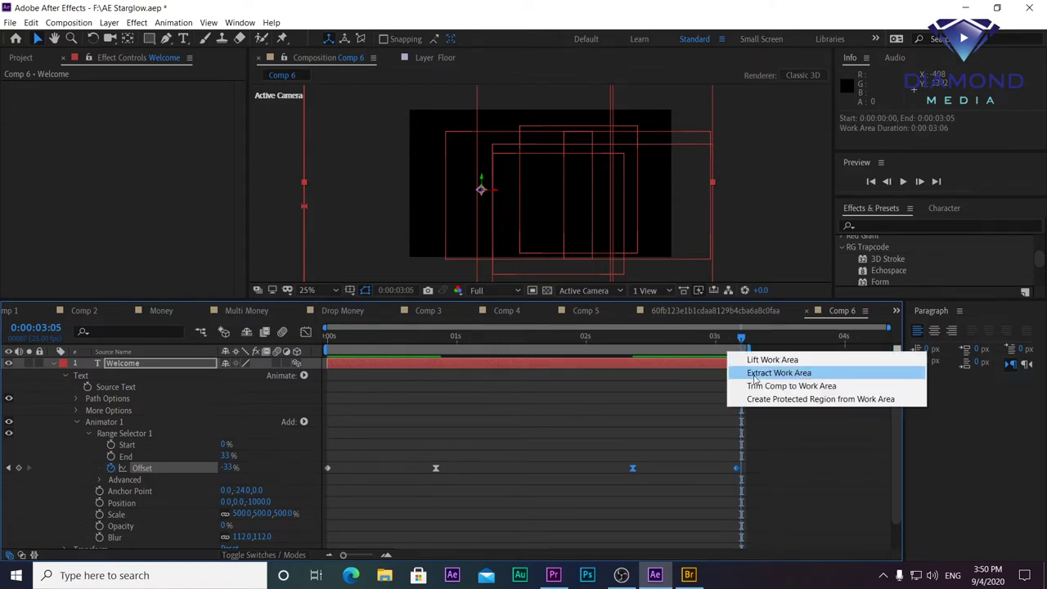
click(759, 384)
key(space)
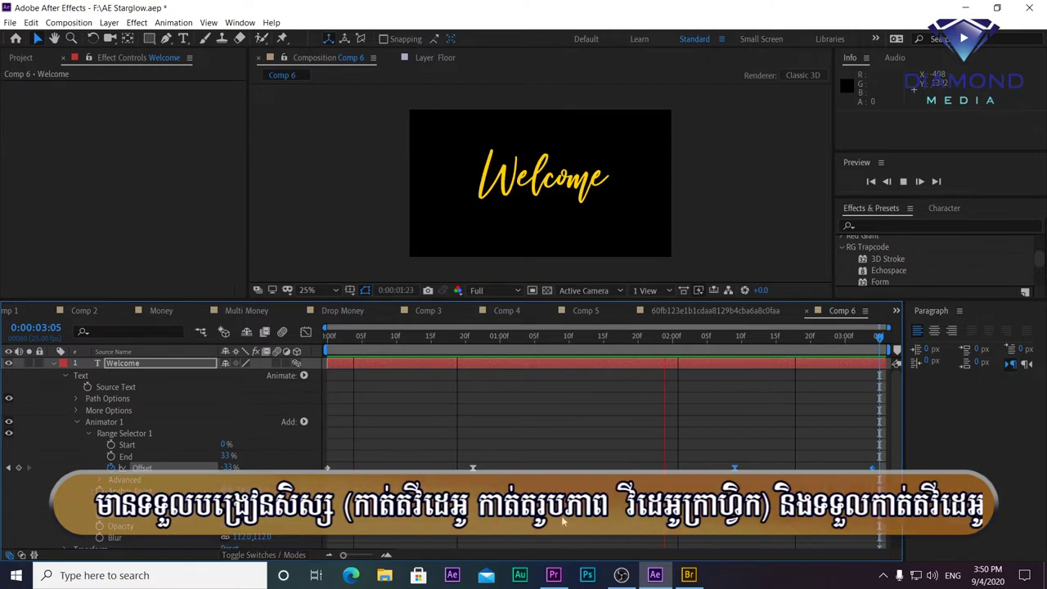
- Move the Offset keyframes to 0:00:01:22 and about 0:00:02:15
key(space)
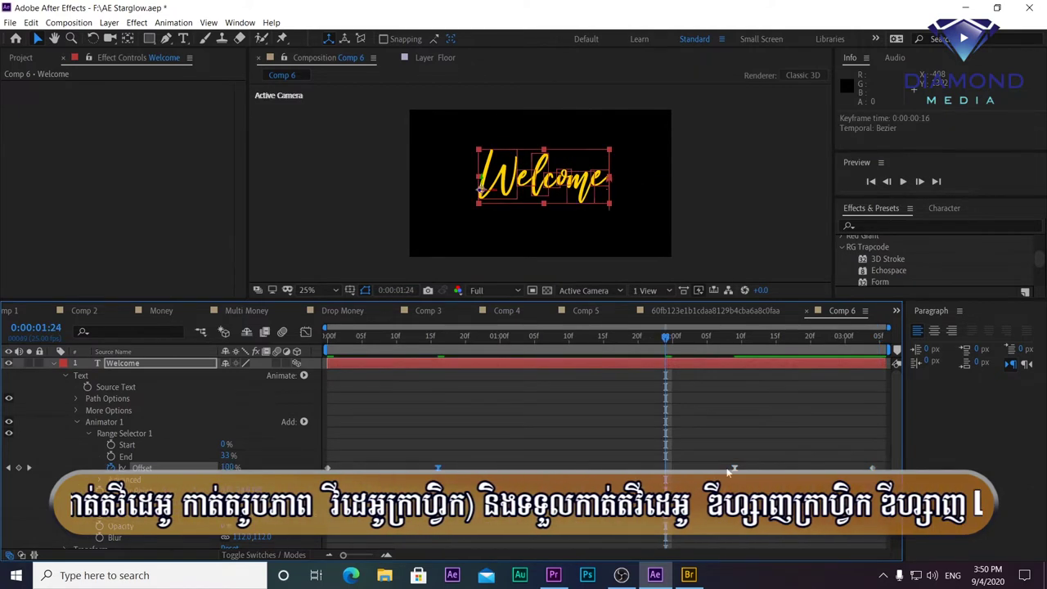
drag(735, 468, 651, 468)
drag(872, 468, 774, 472)
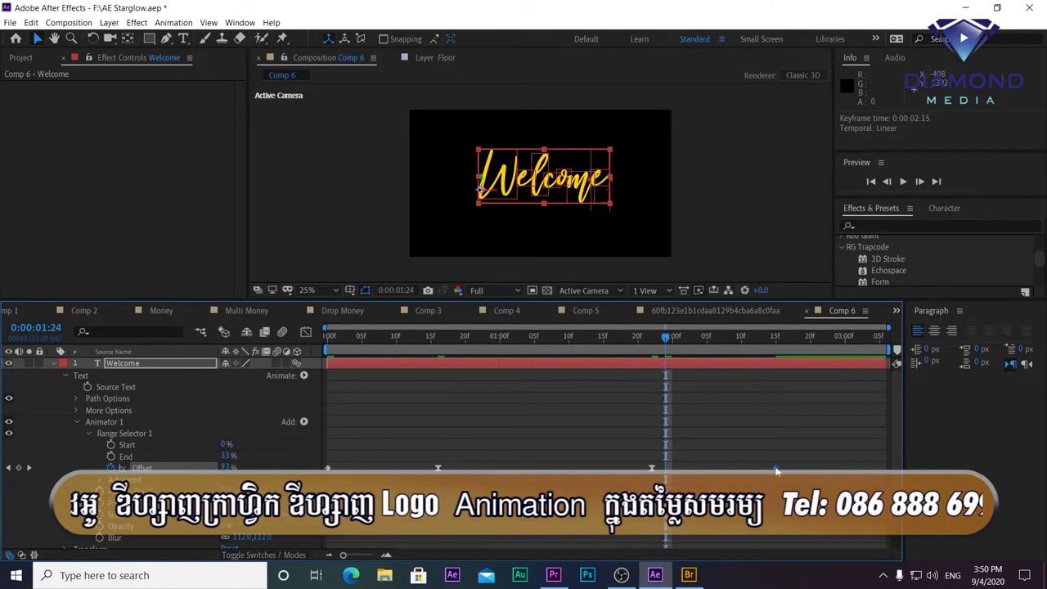
- Trim the composition to end at 0:00:02:16 and preview from 0:00:01:15
click(788, 342)
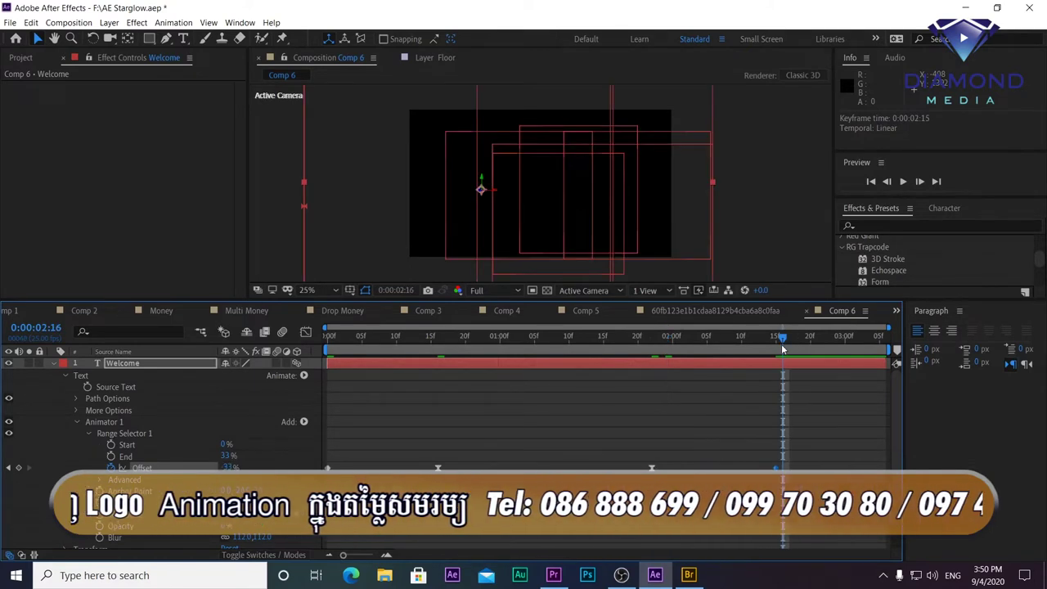
drag(889, 349, 783, 349)
right_click(765, 351)
click(829, 385)
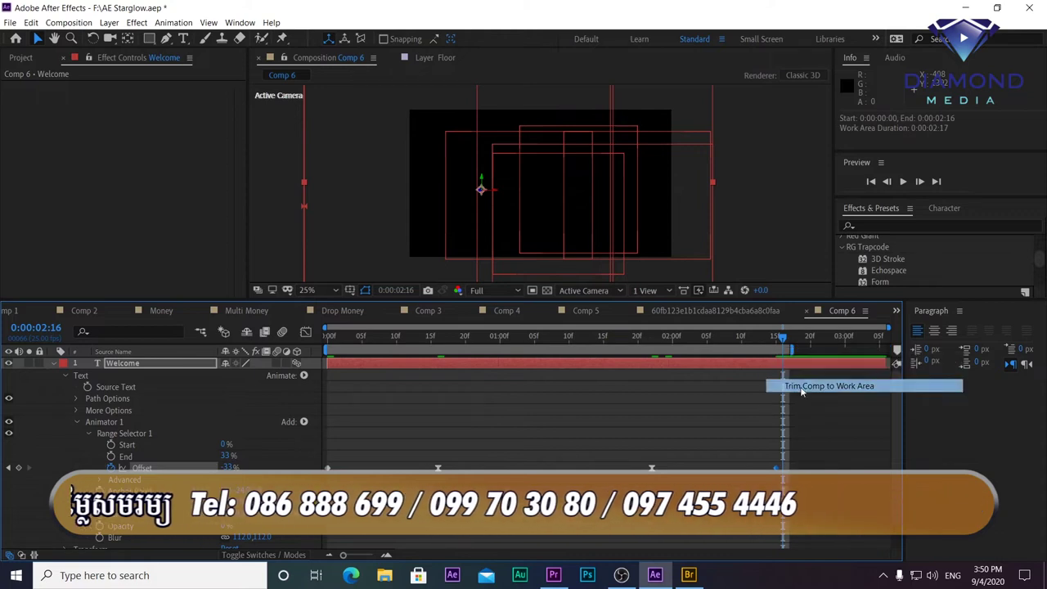
drag(705, 350, 590, 353)
key(space)
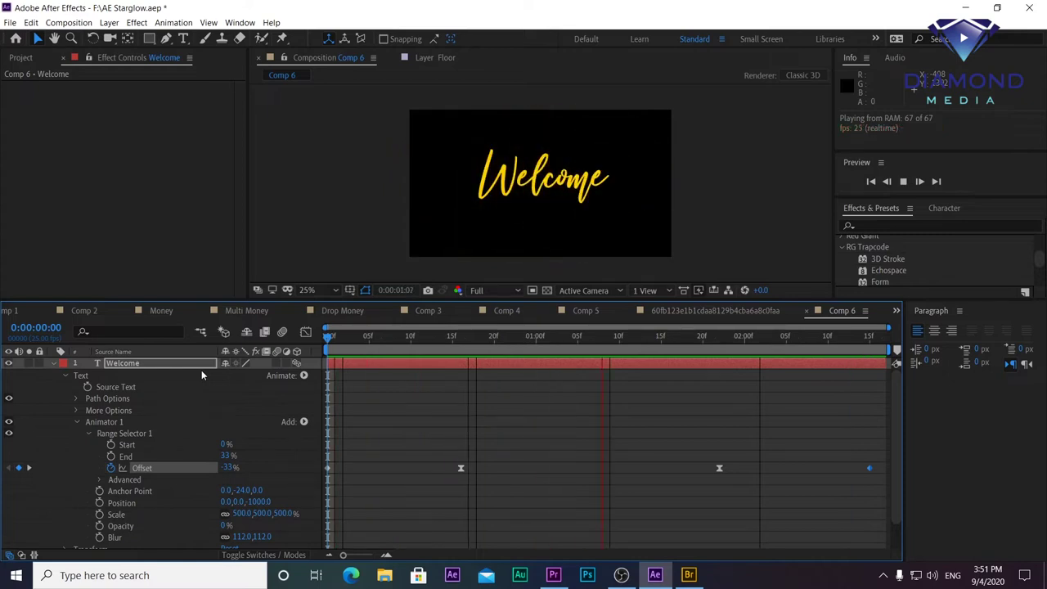
key(space)
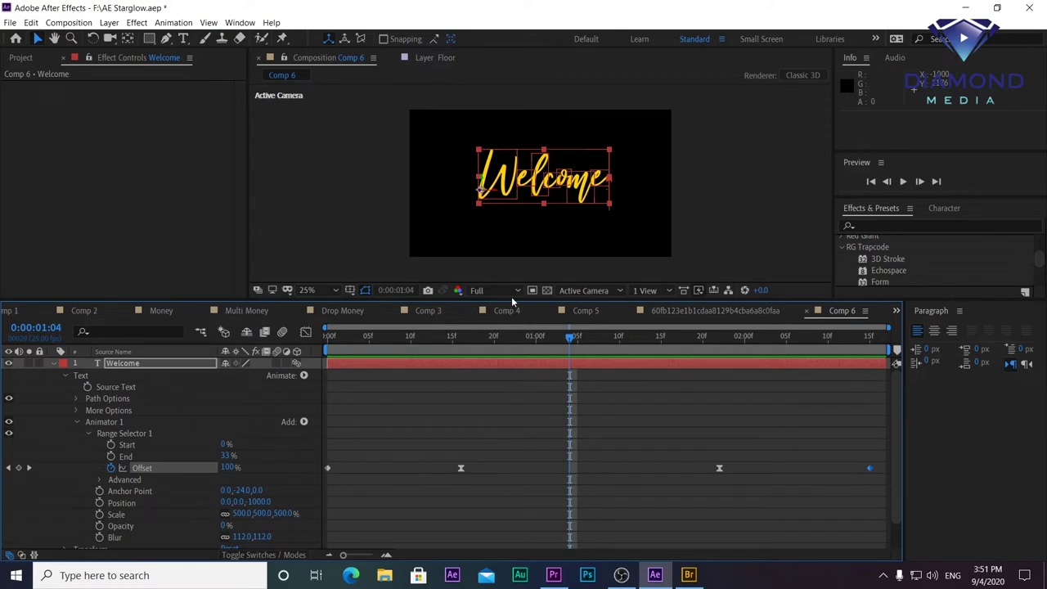
- Apply Perspective > Bevel Alpha to the Welcome text with Edge Thickness 3.70
drag(512, 301, 510, 370)
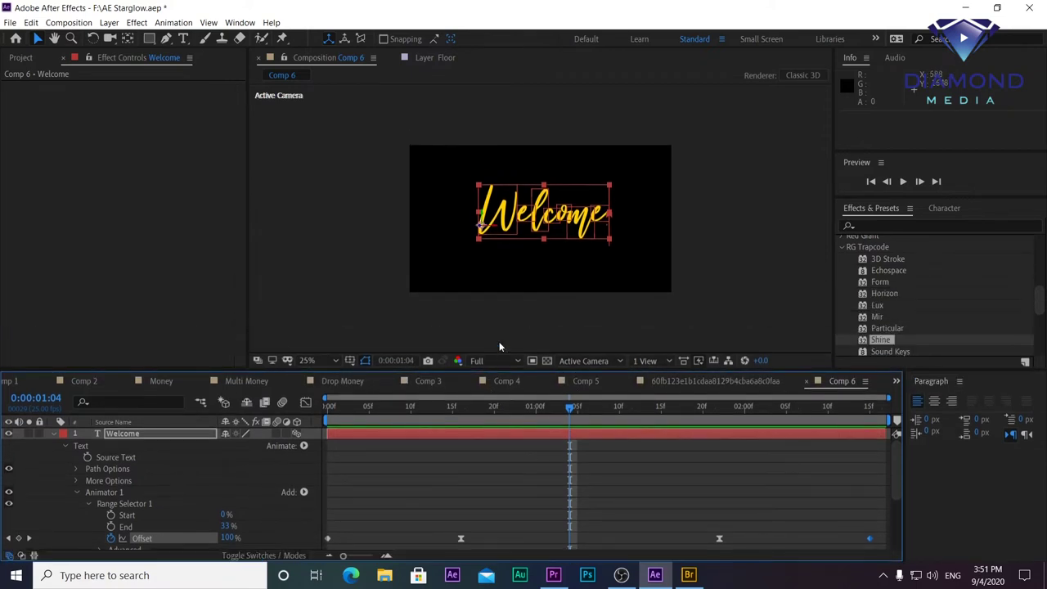
scroll(538, 306, up, 2)
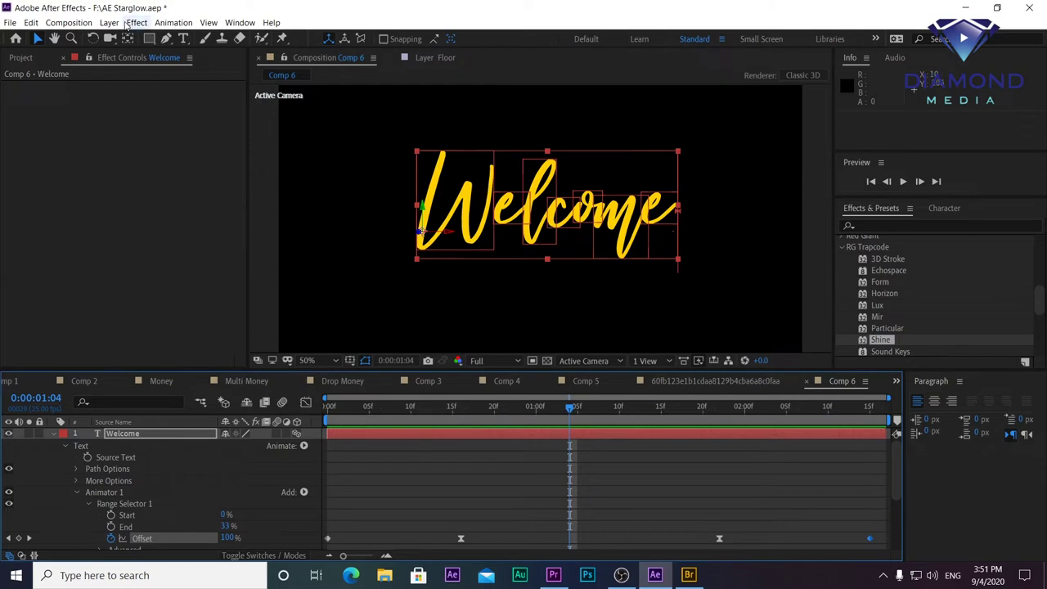
click(139, 25)
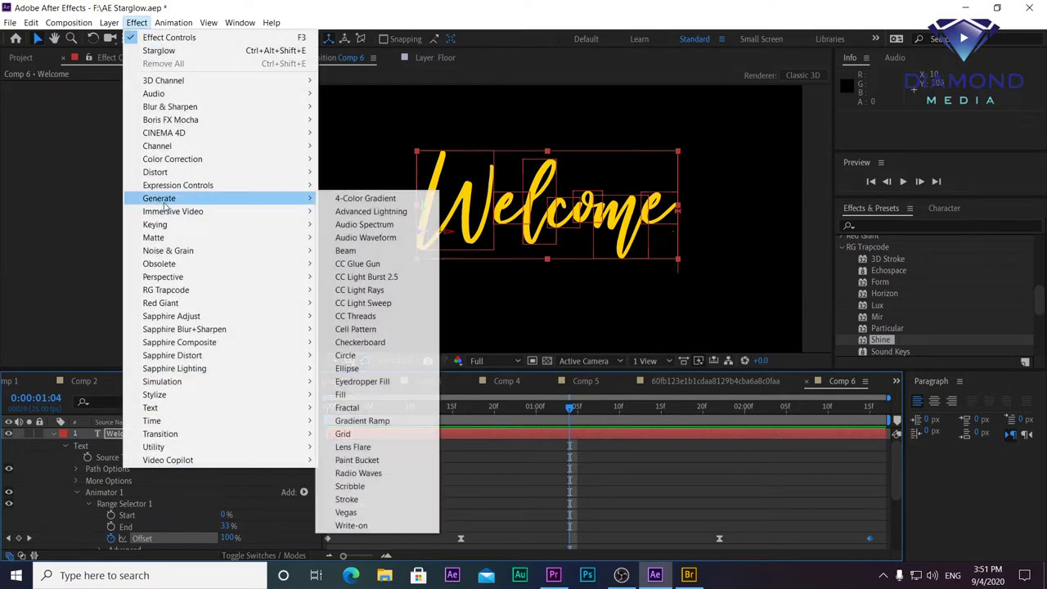
mouse_move(166, 290)
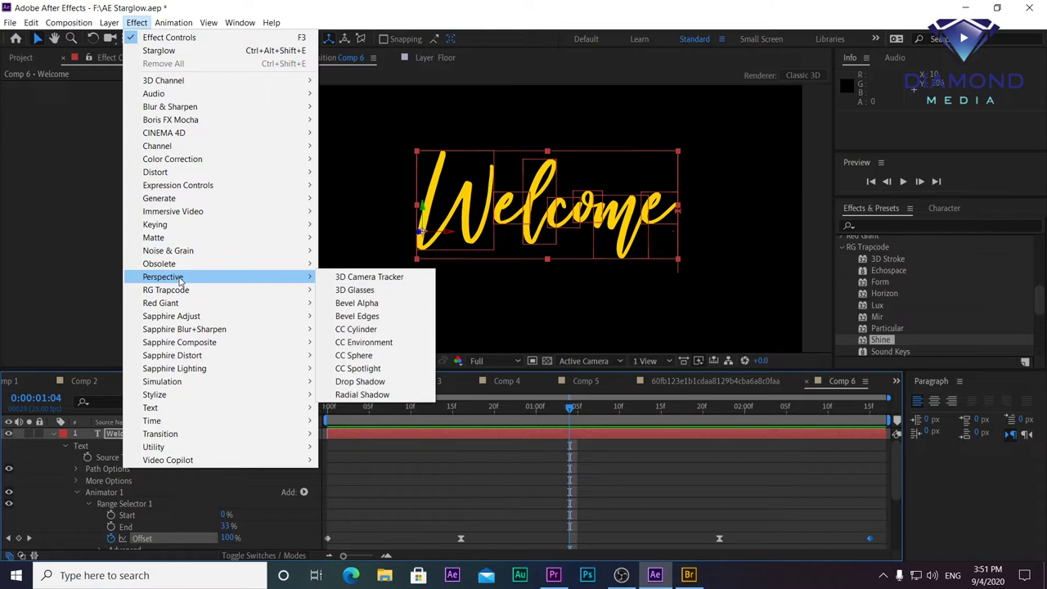
click(359, 303)
scroll(433, 211, up, 2)
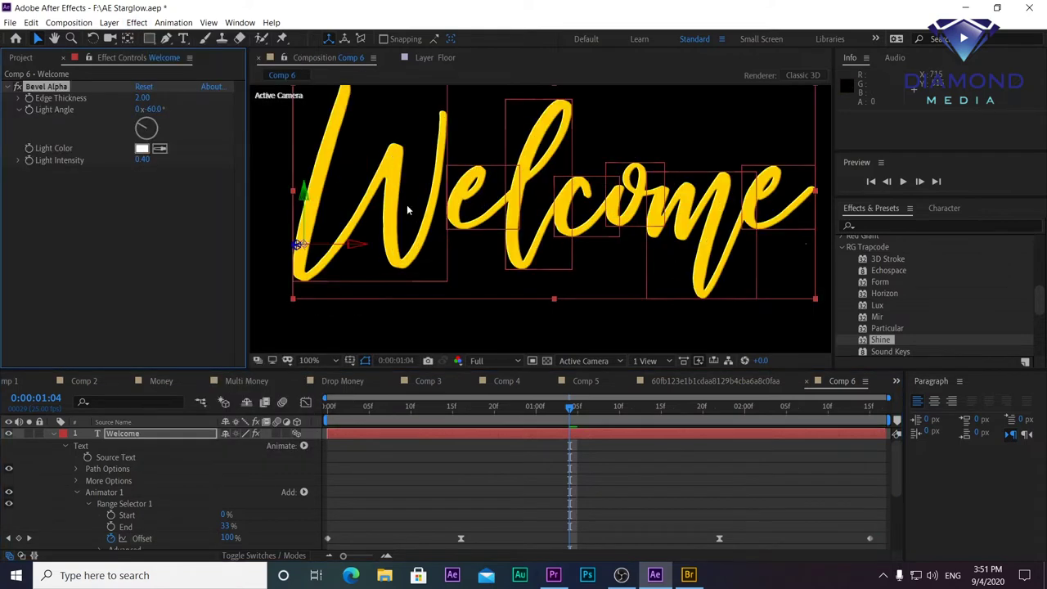
mouse_move(139, 97)
mouse_down()
mouse_move(169, 98)
mouse_move(154, 98)
mouse_up()
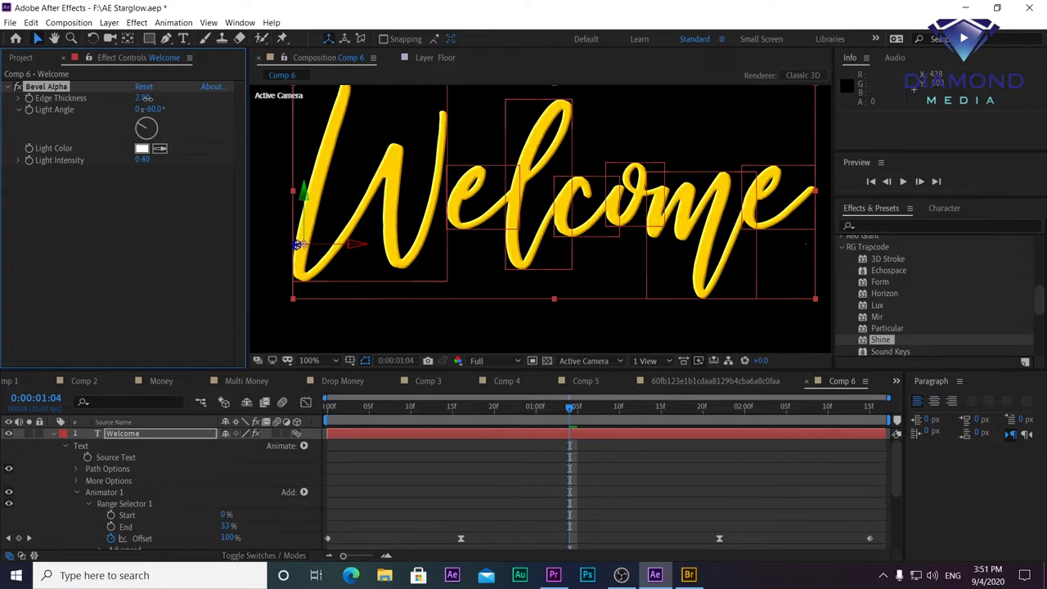
drag(152, 97, 157, 98)
- Give the Welcome text a 4 px FF00A6 pink stroke in the Character panel
click(937, 209)
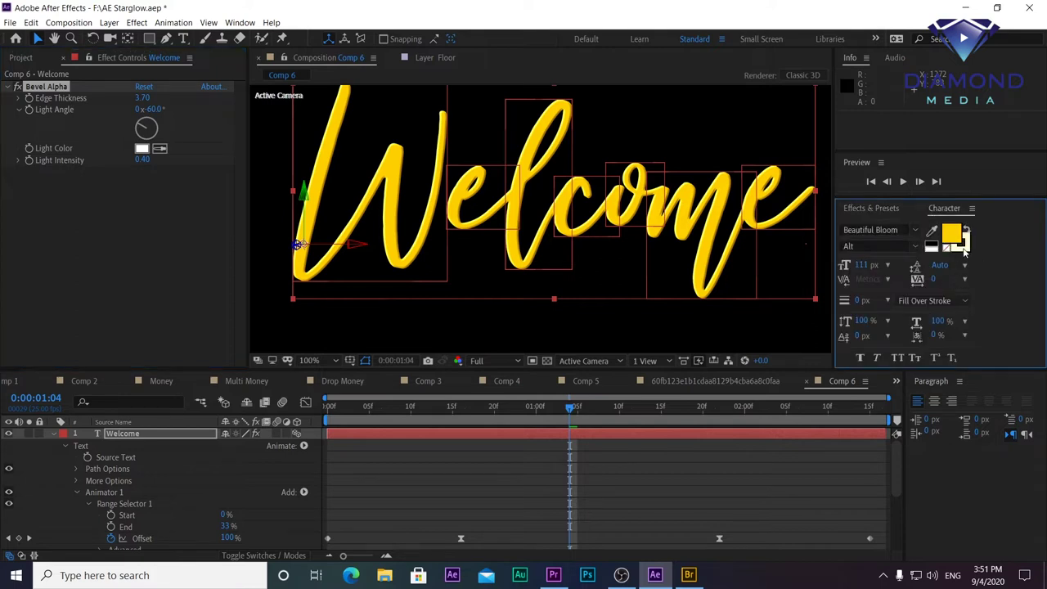
click(953, 235)
click(180, 192)
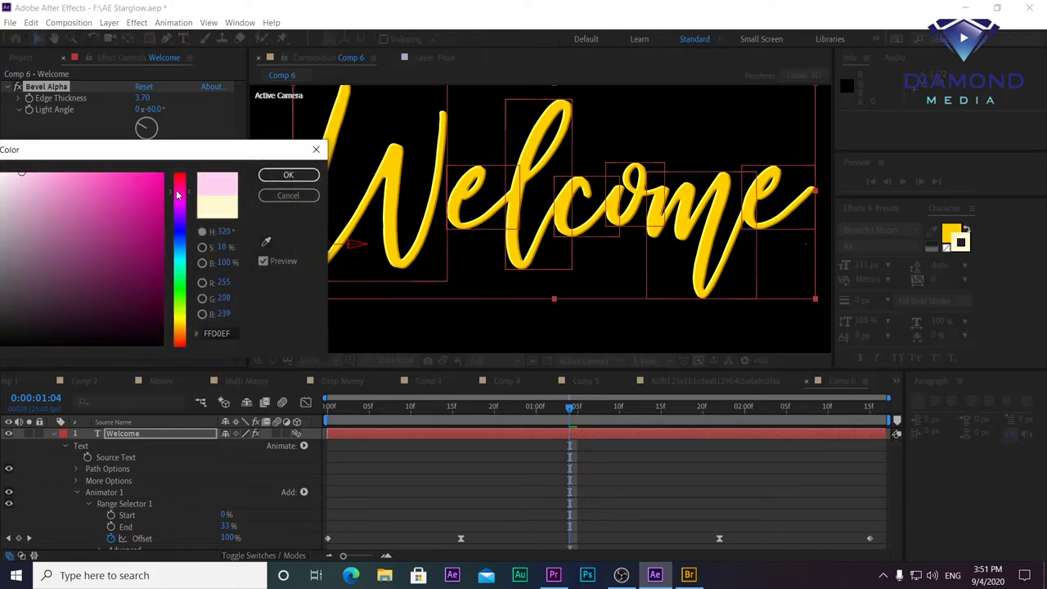
click(163, 174)
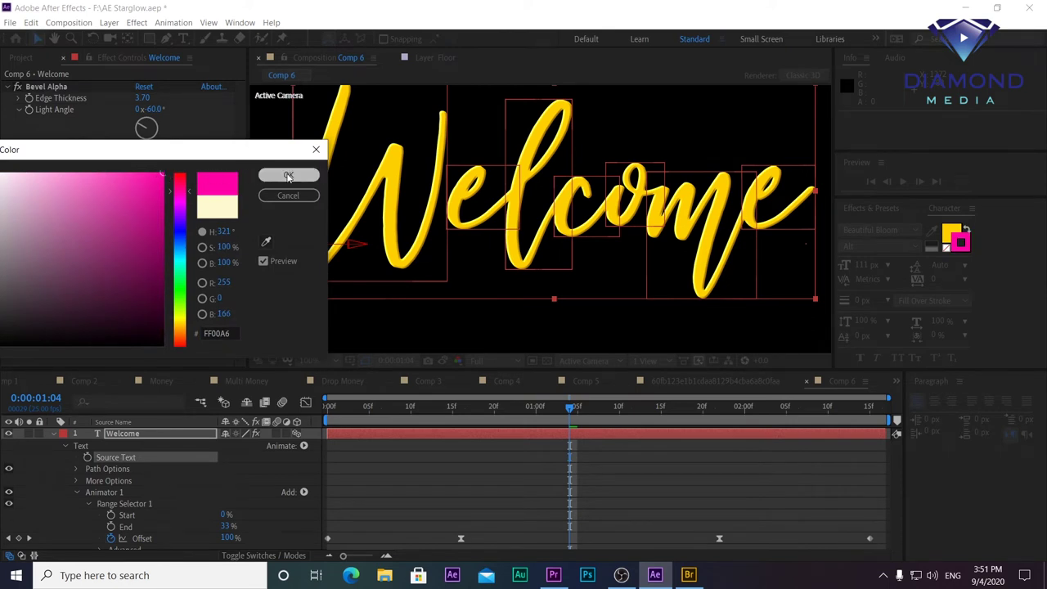
click(288, 176)
drag(864, 305, 861, 301)
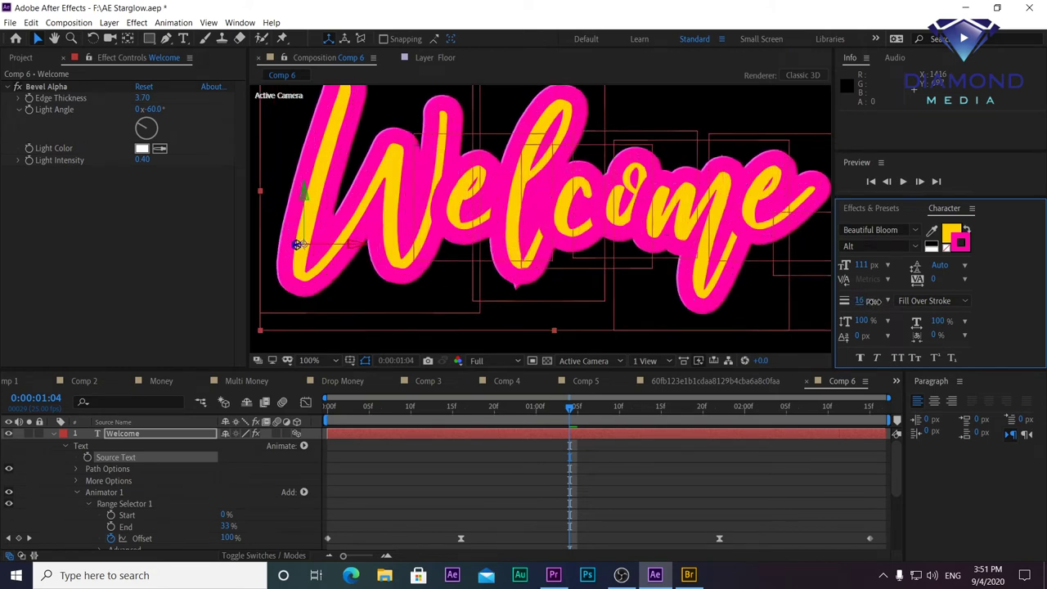
- Turn on the transparency grid behind the composition
scroll(575, 275, down, 2)
scroll(575, 275, up, 2)
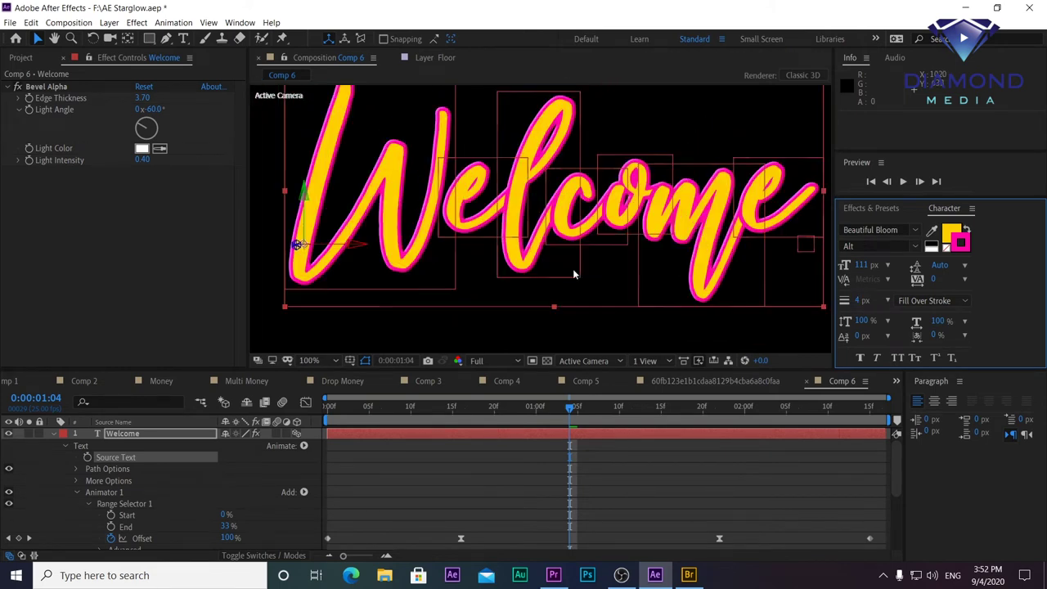
click(547, 362)
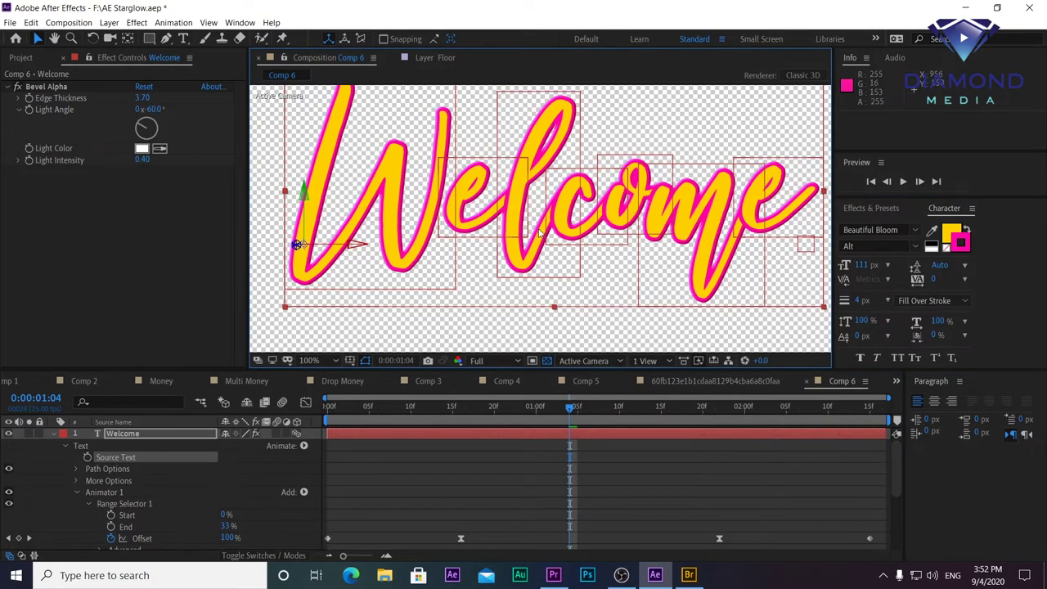
click(859, 211)
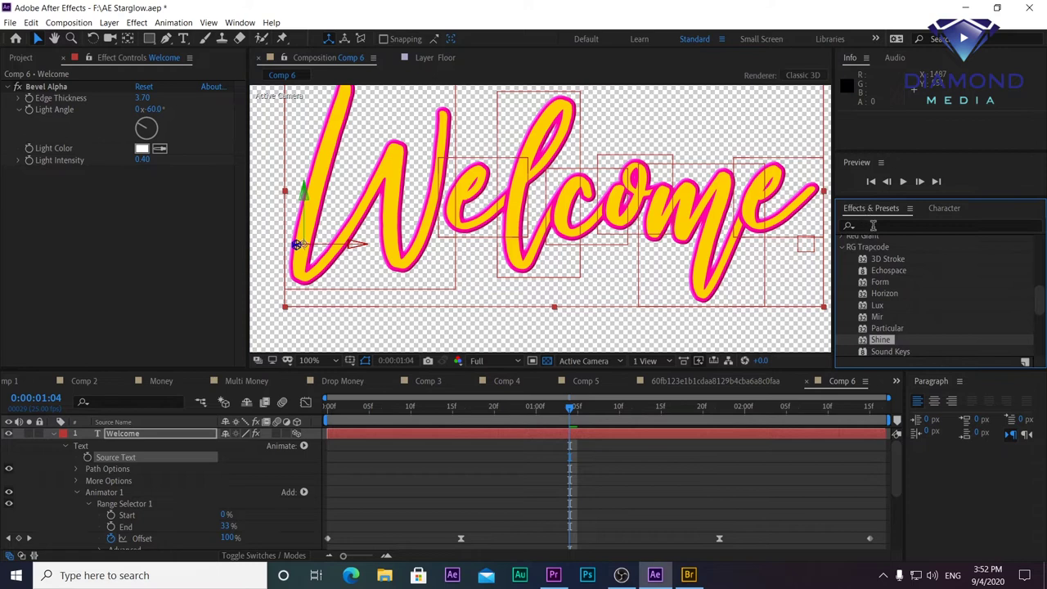
- Search for Drop Shadow and apply it to the Welcome layer
click(875, 226)
text(Drop)
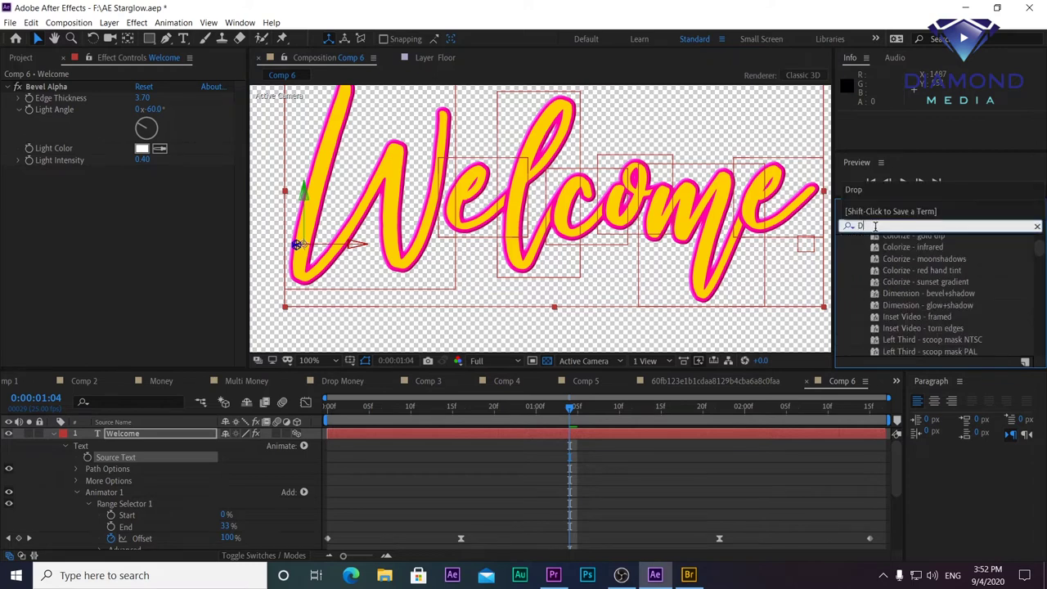
right_click(875, 226)
click(875, 226)
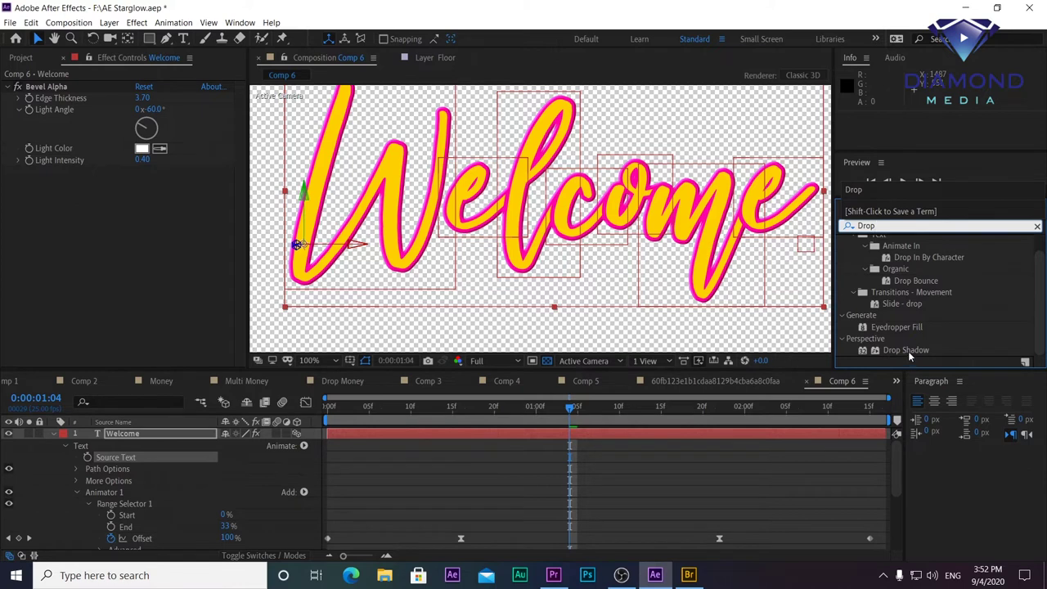
drag(908, 351, 640, 432)
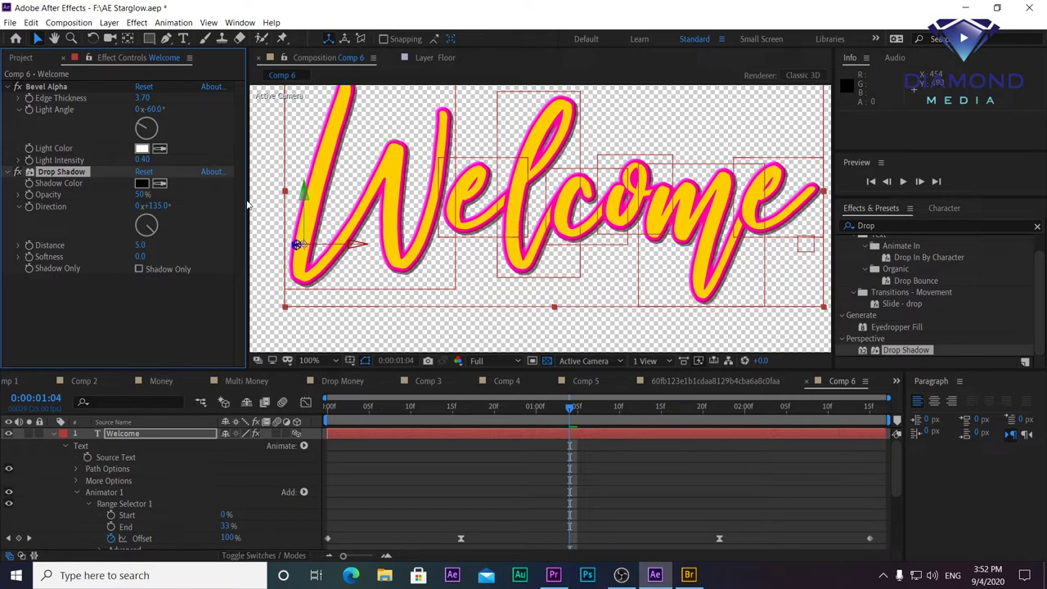
- Set Drop Shadow Opacity to 73% and Softness to 10, viewed over black
drag(145, 195, 190, 195)
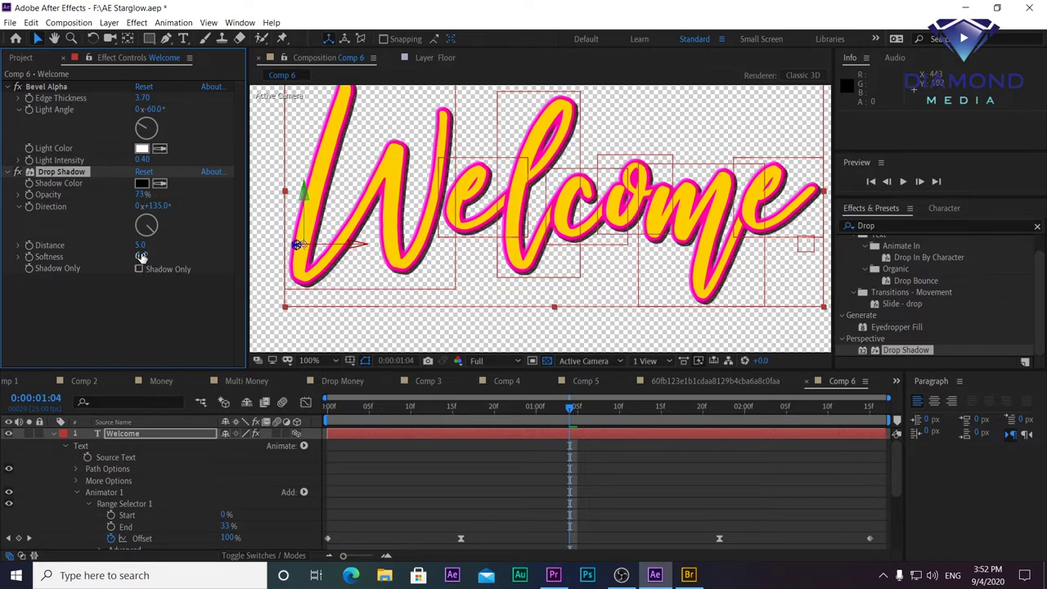
mouse_move(139, 258)
mouse_down()
mouse_move(152, 256)
mouse_move(142, 256)
mouse_up()
key(comma)
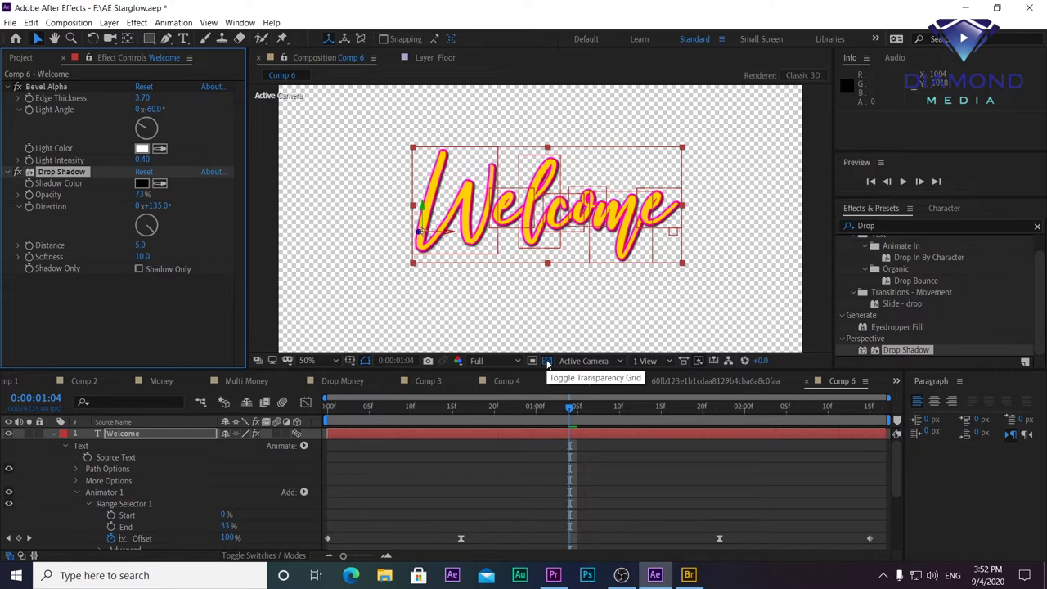
click(547, 360)
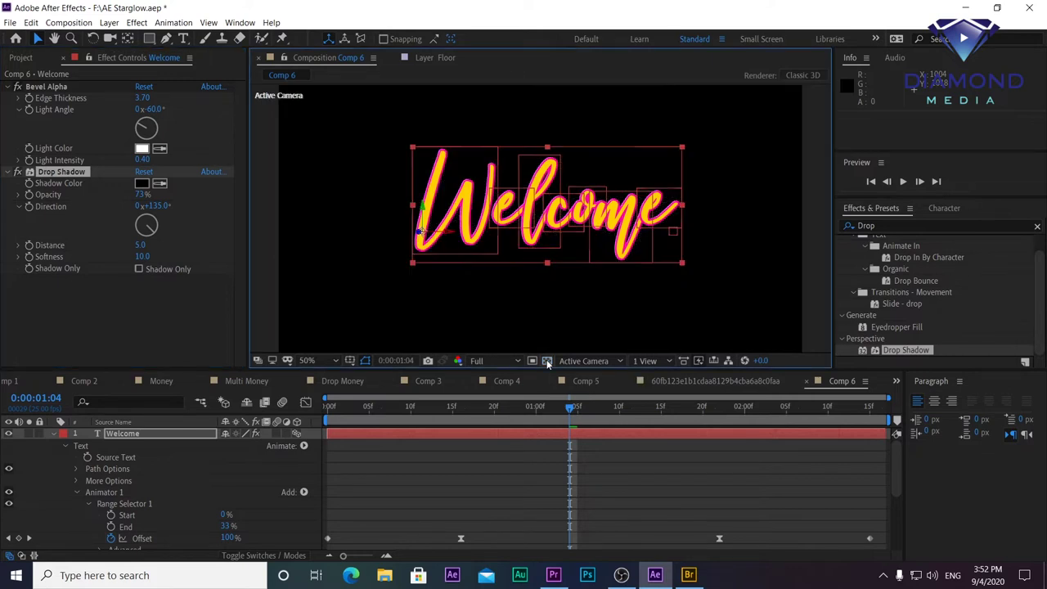
- Collapse the Welcome layer and clear the Effects & Presets search
click(53, 433)
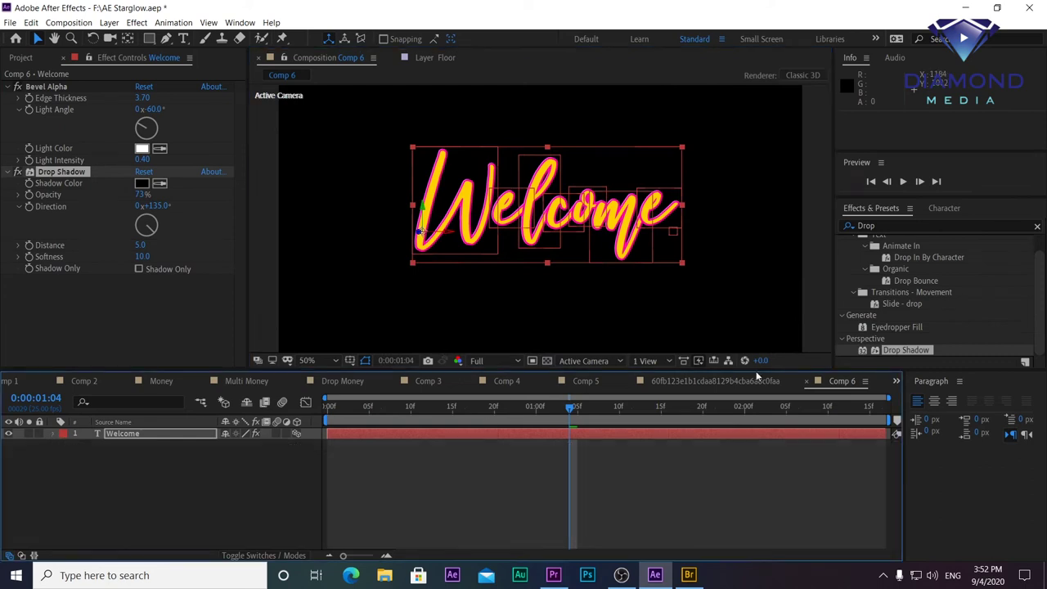
click(1037, 228)
scroll(927, 271, down, 2)
scroll(917, 283, down, 2)
scroll(875, 311, up, 1)
scroll(872, 308, up, 1)
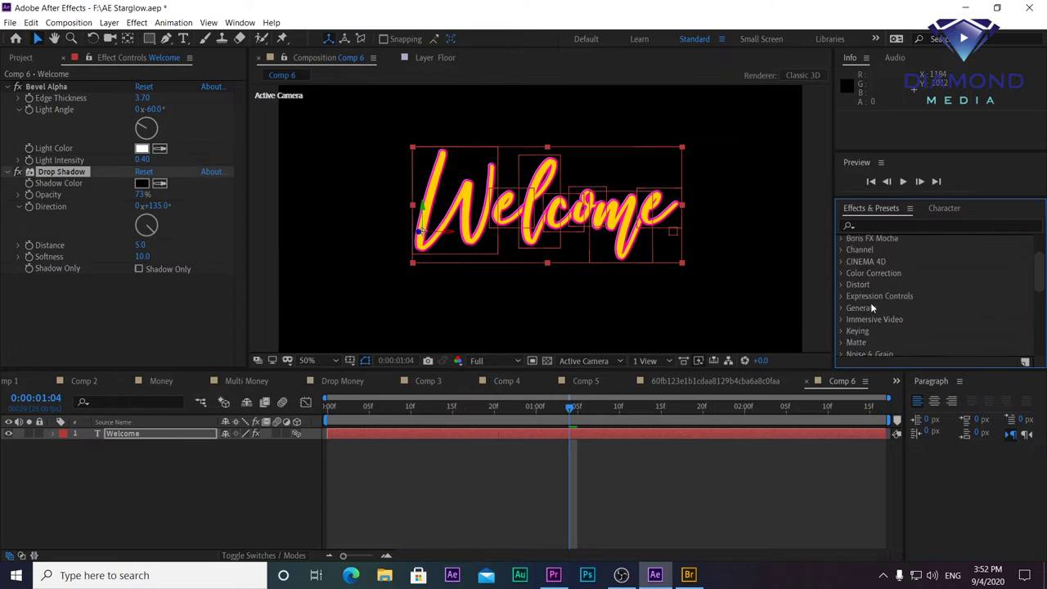
scroll(872, 305, down, 3)
scroll(872, 306, down, 3)
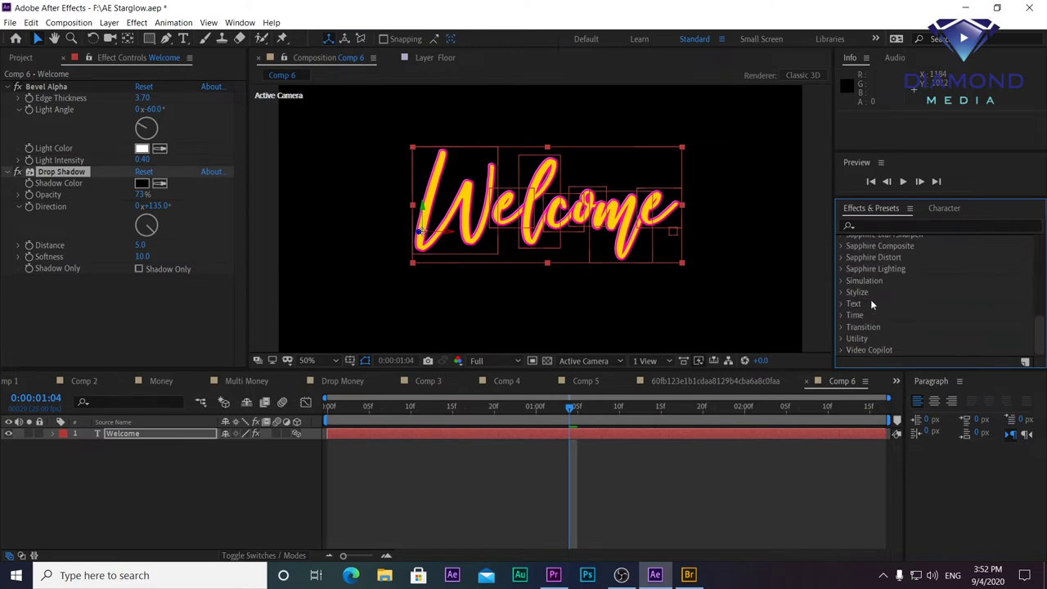
scroll(872, 305, up, 3)
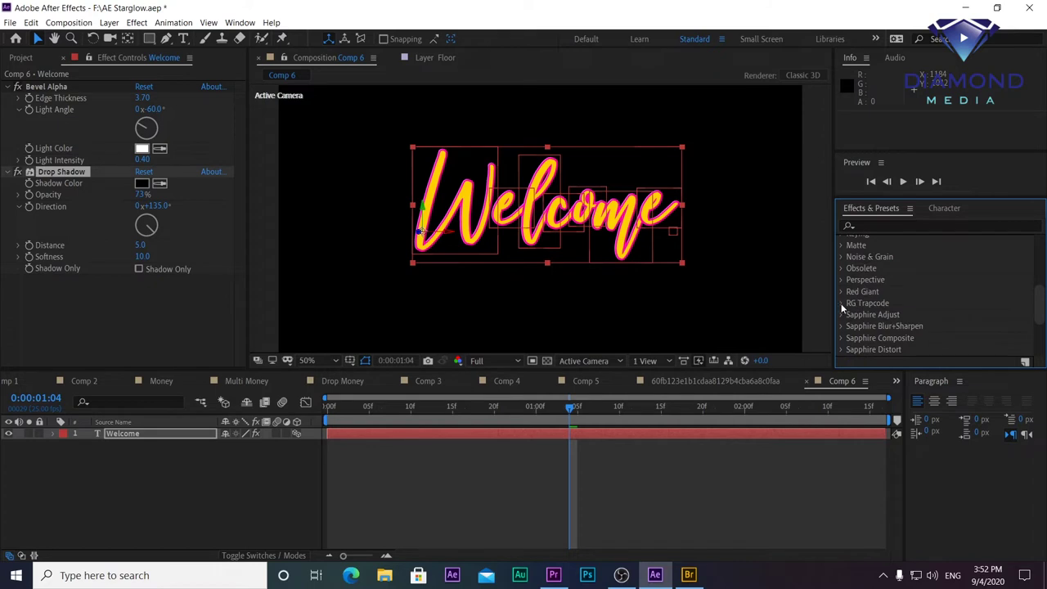
- Apply RG Trapcode Shine to the Welcome layer and scrub to preview the rays
click(841, 302)
scroll(896, 316, down, 2)
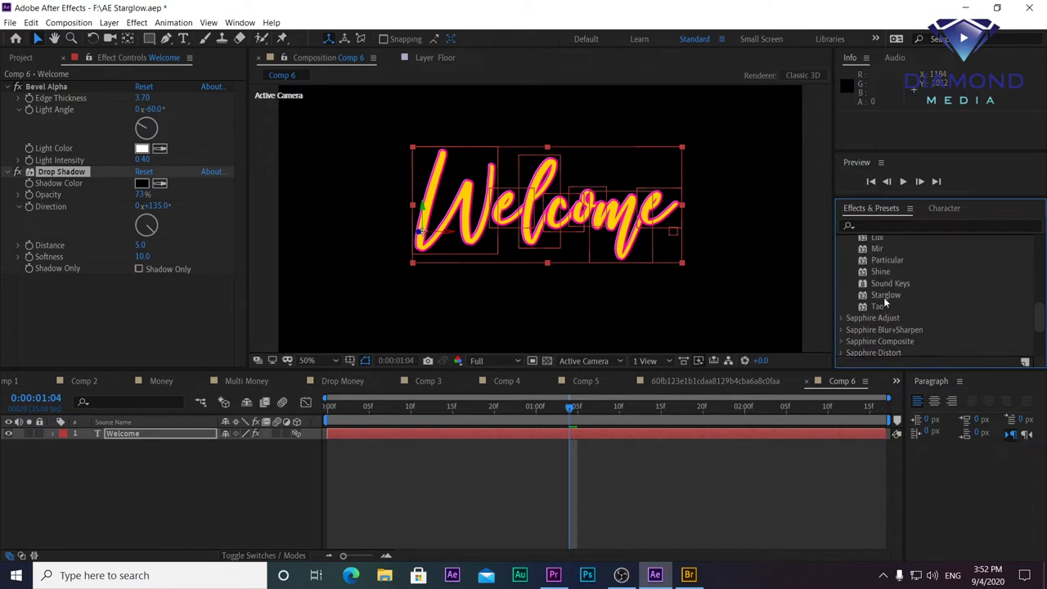
drag(880, 272, 531, 437)
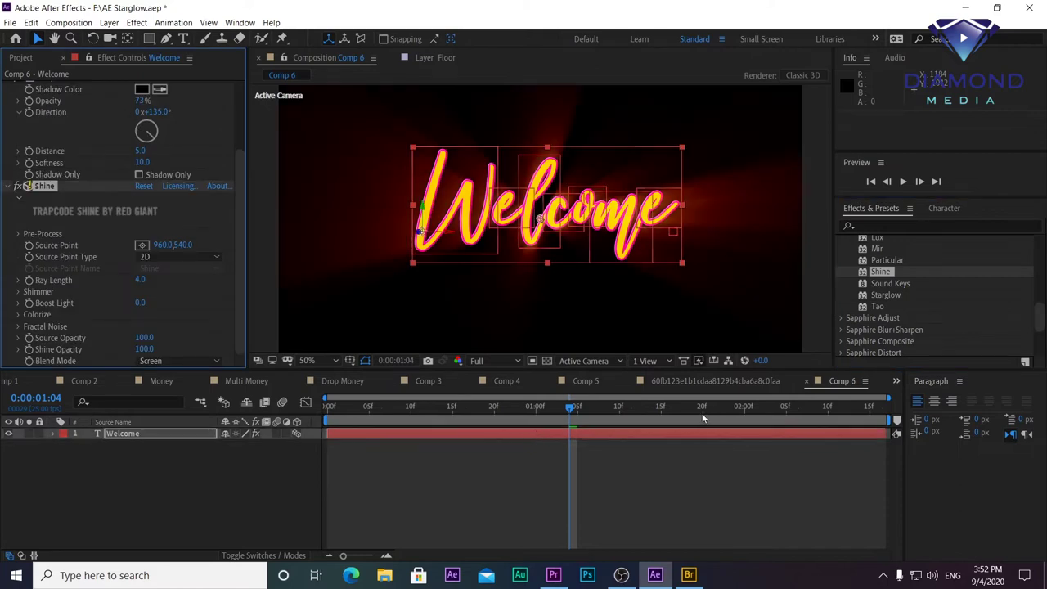
mouse_move(364, 411)
mouse_down()
mouse_move(472, 410)
mouse_move(445, 410)
mouse_up()
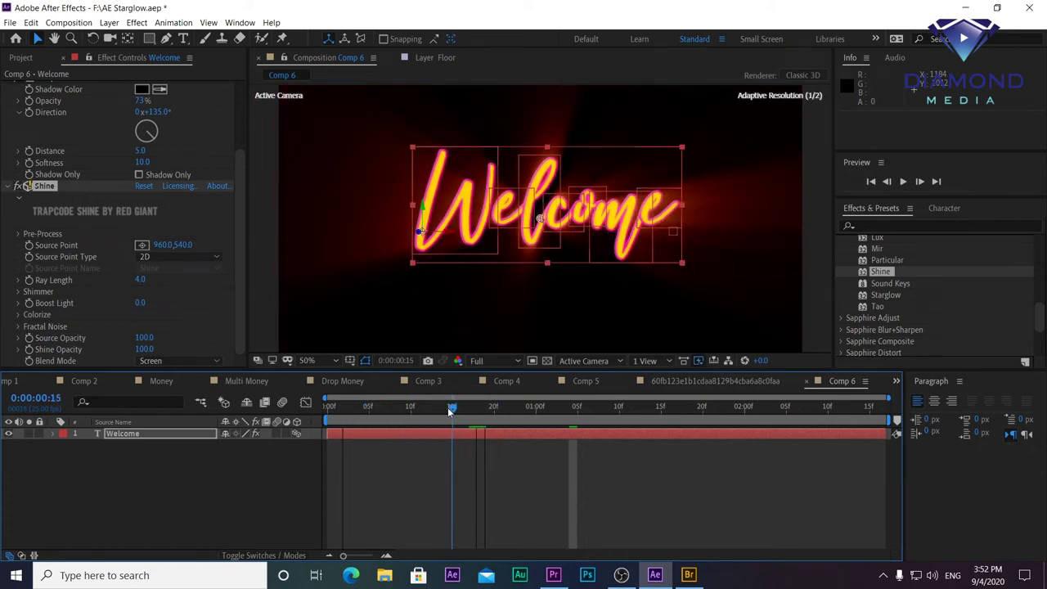
- At frame 22, set the Shine Ray Length to 4.5 and Boost Light to 1.5
click(53, 433)
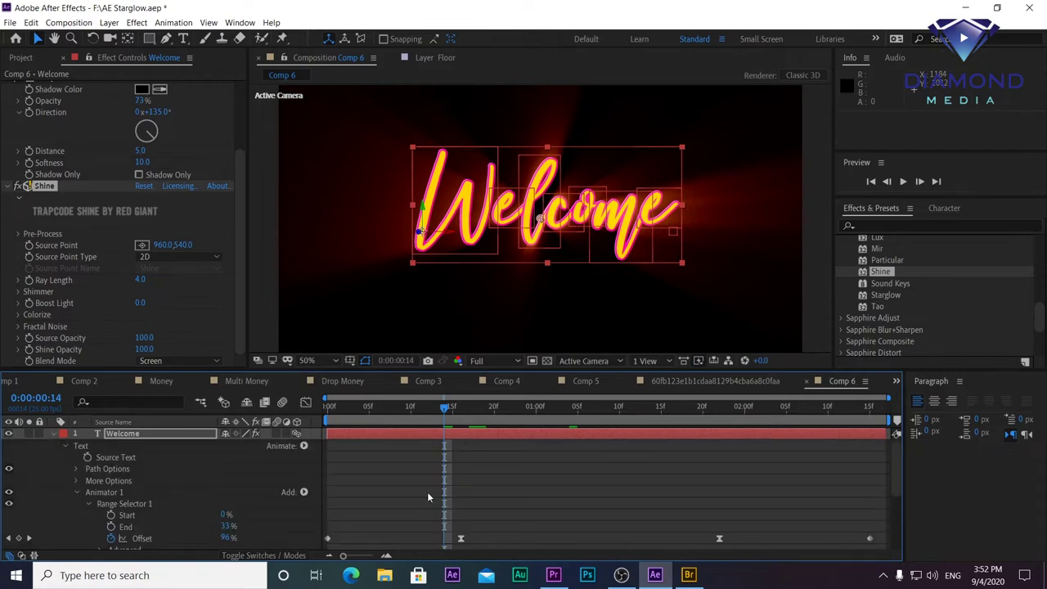
click(460, 412)
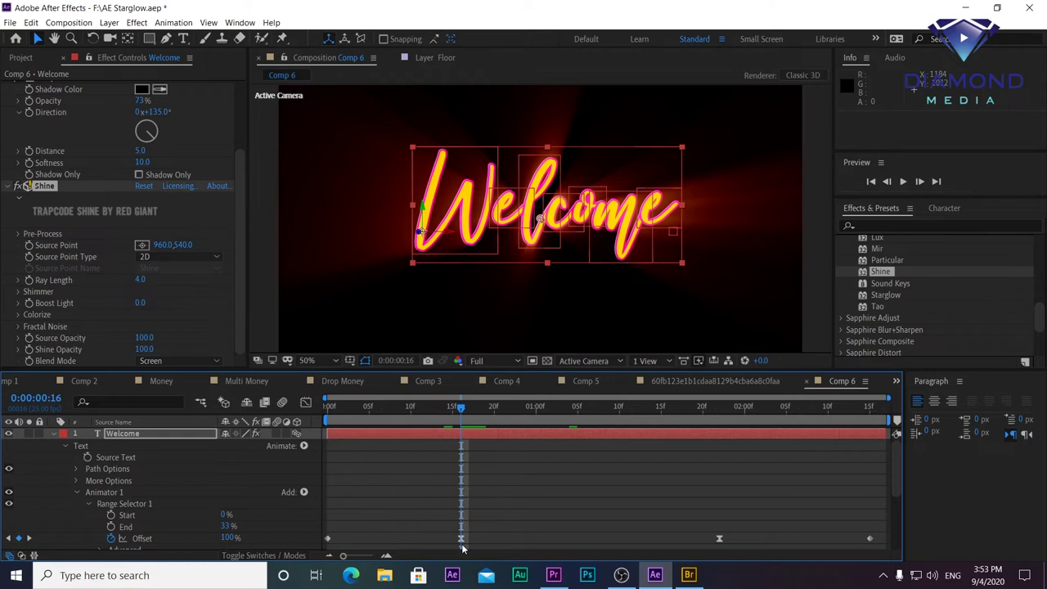
click(511, 418)
mouse_move(140, 280)
mouse_down()
mouse_move(150, 279)
mouse_move(133, 279)
mouse_up()
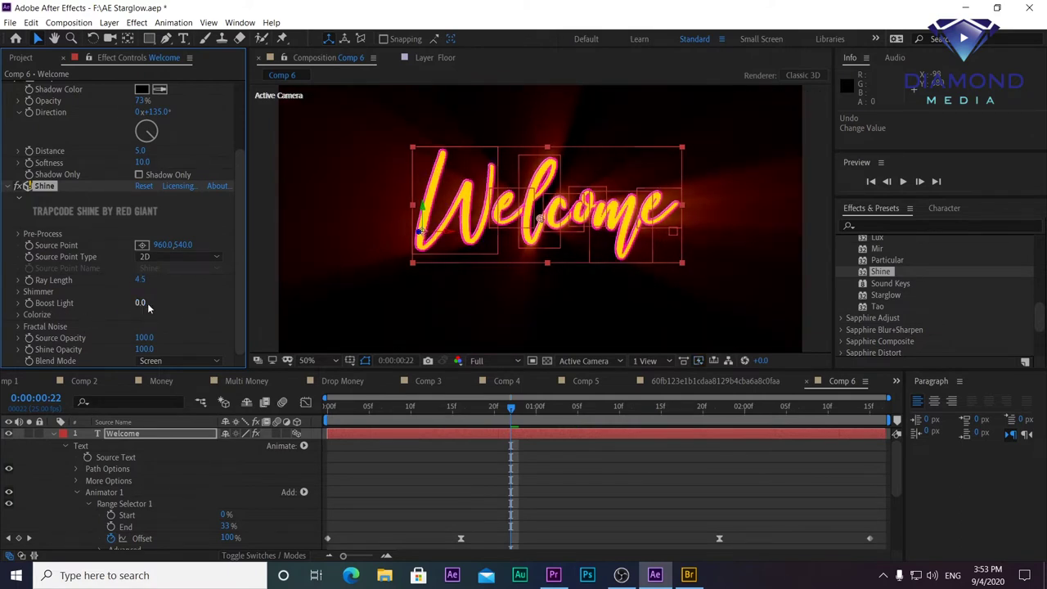
mouse_move(139, 305)
mouse_down()
mouse_move(149, 303)
mouse_move(137, 314)
mouse_up()
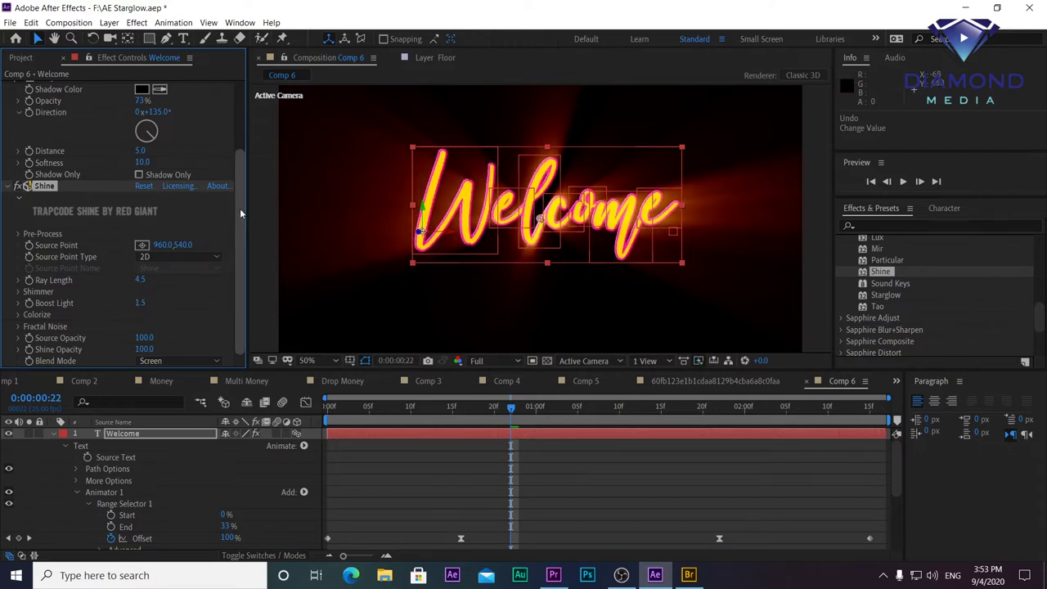
- Set Shine's Colorize preset to USA after trying Desert Sun
click(19, 317)
click(200, 280)
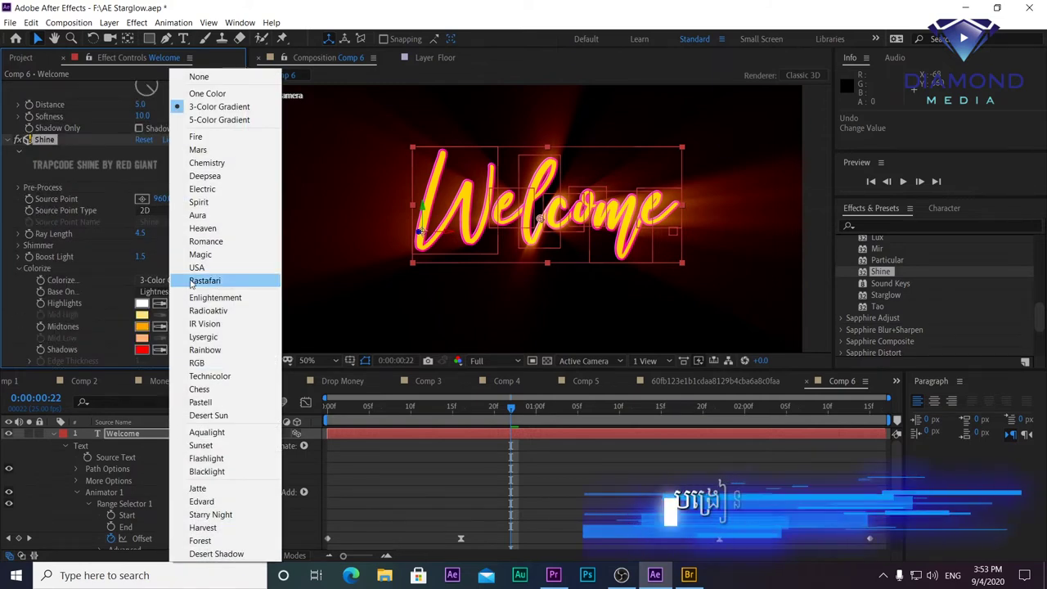
click(206, 415)
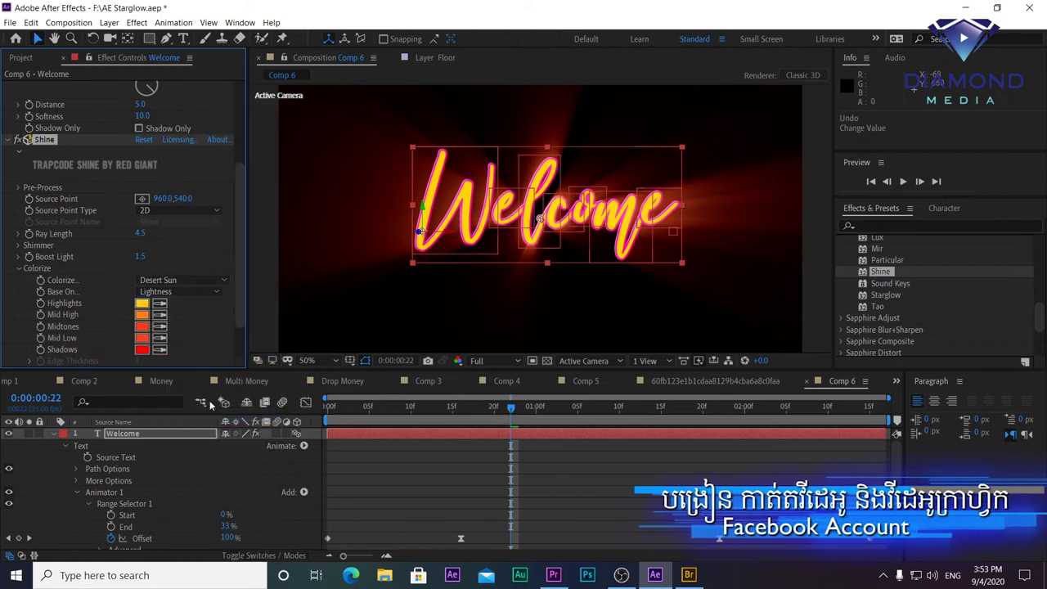
click(189, 280)
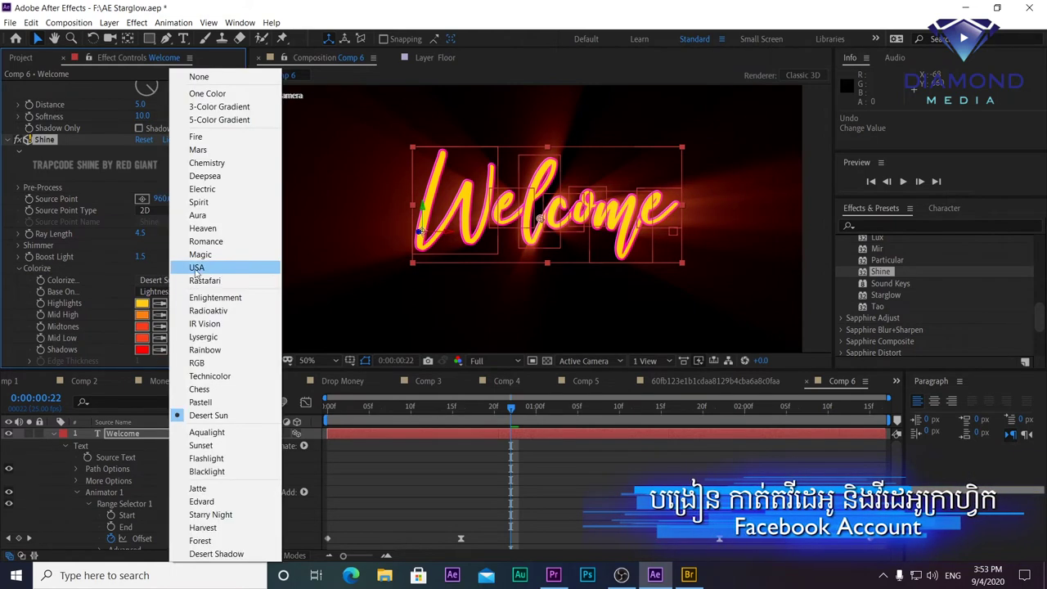
click(196, 269)
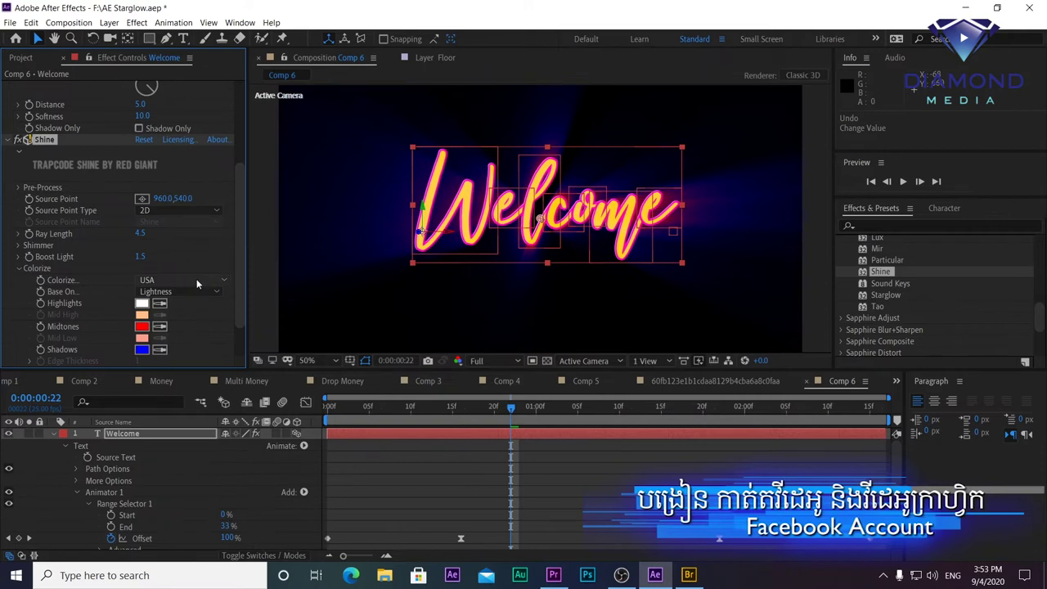
- Set the Colorize Shadows colour to magenta FF01BE
click(142, 349)
drag(181, 197, 180, 198)
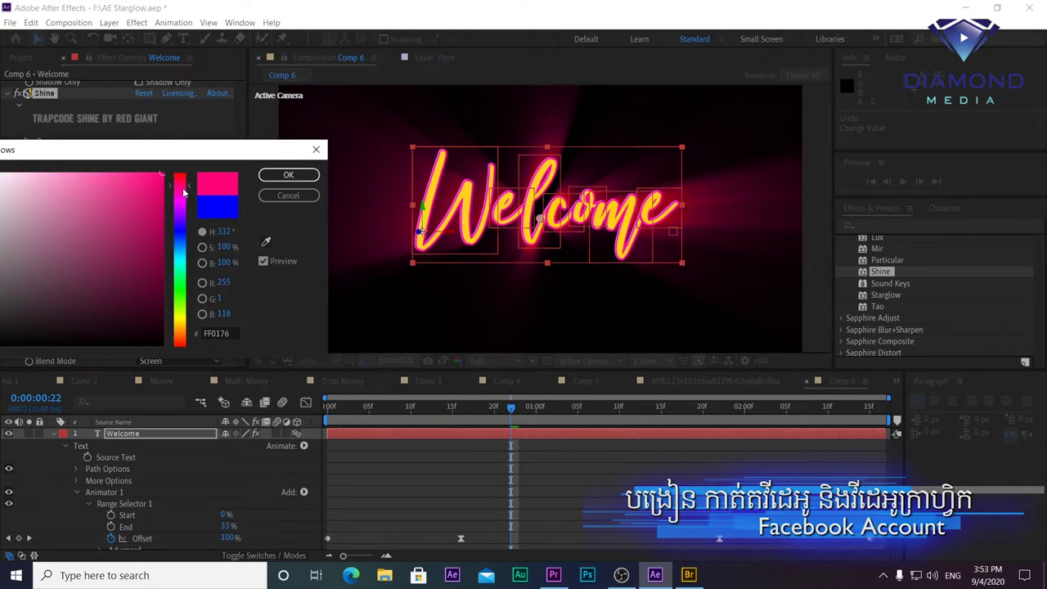
click(288, 175)
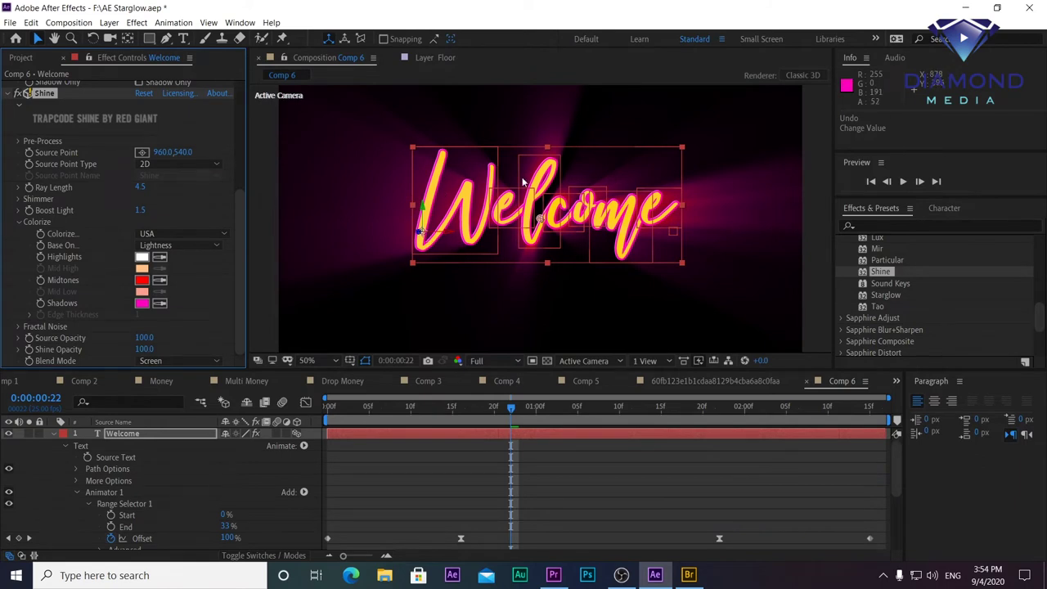
click(18, 223)
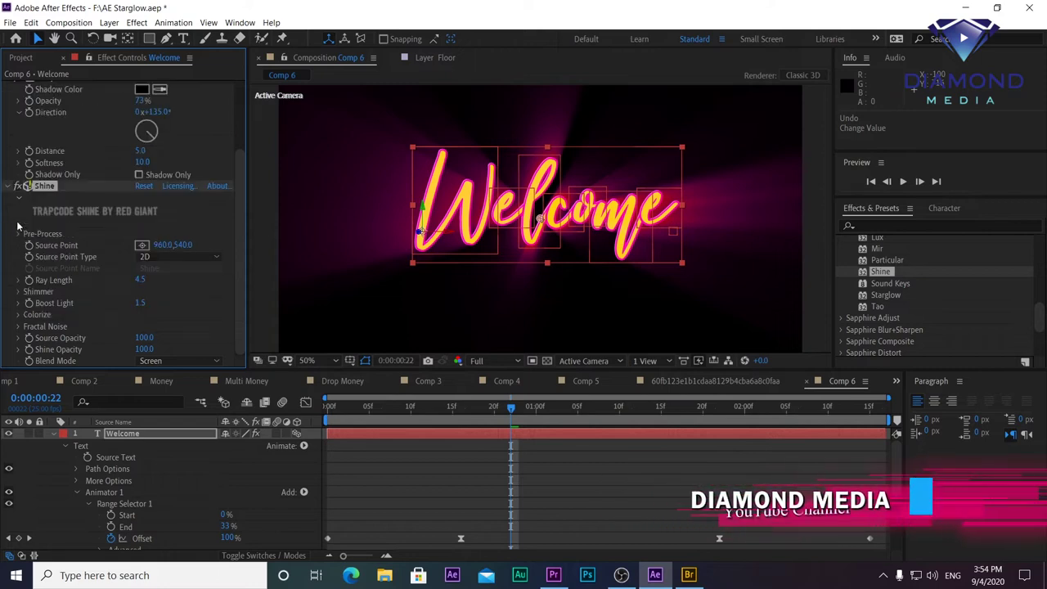
- Try and undo Shimmer Amount and Source Opacity changes, then keyframe Source Point at 960,540
click(19, 292)
mouse_move(140, 280)
mouse_down()
mouse_move(281, 275)
mouse_move(537, 187)
mouse_up()
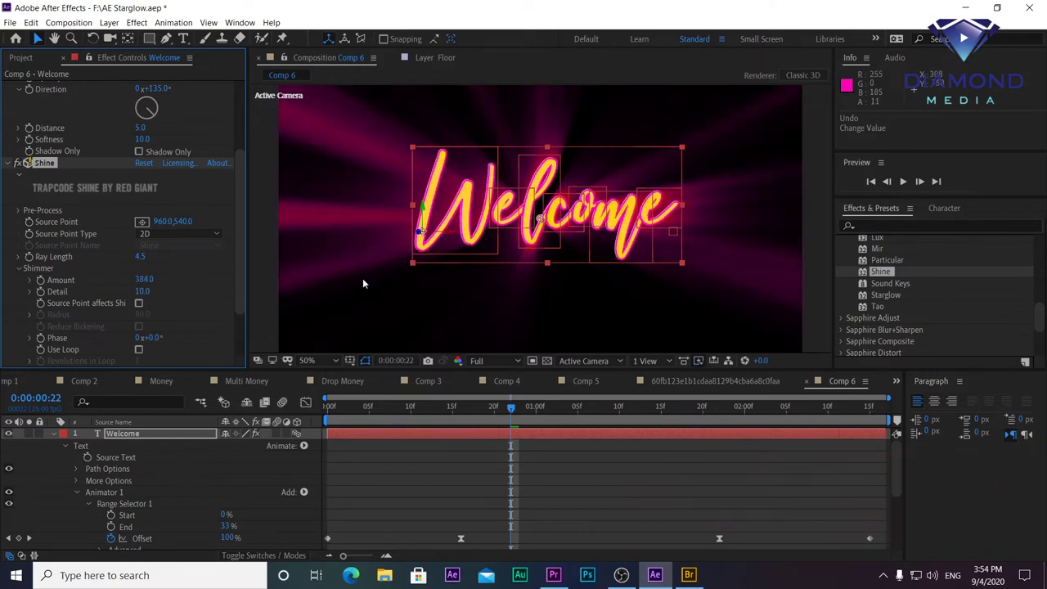
key(ctrl+z)
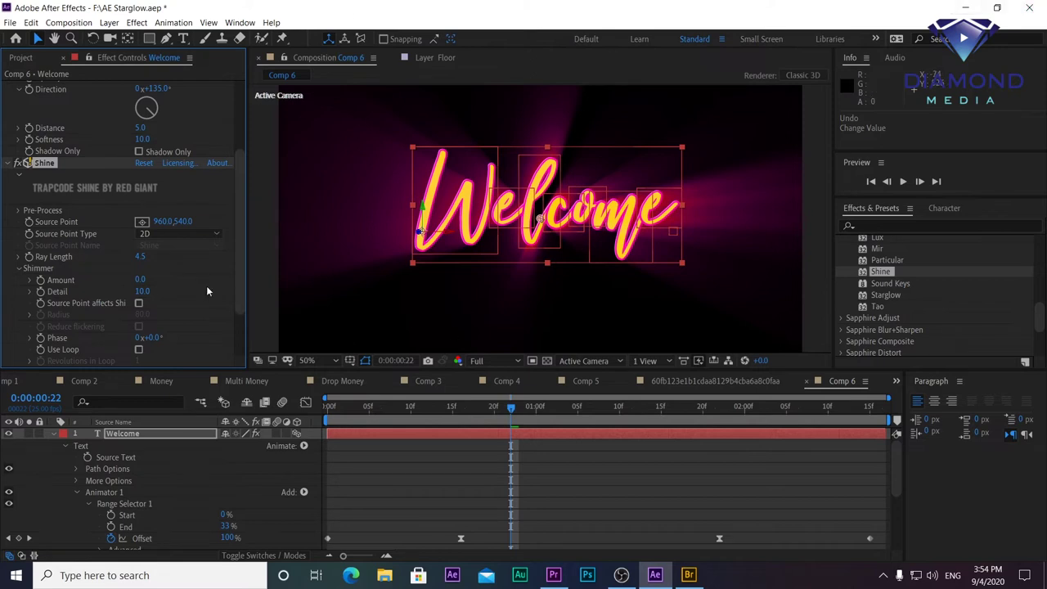
scroll(207, 291, down, 3)
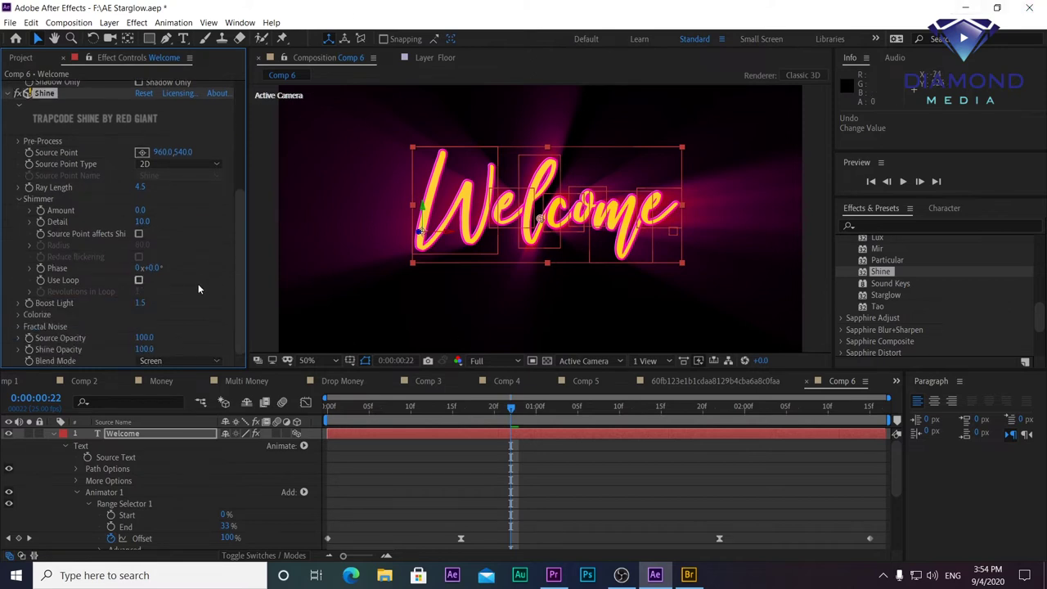
drag(149, 337, 147, 347)
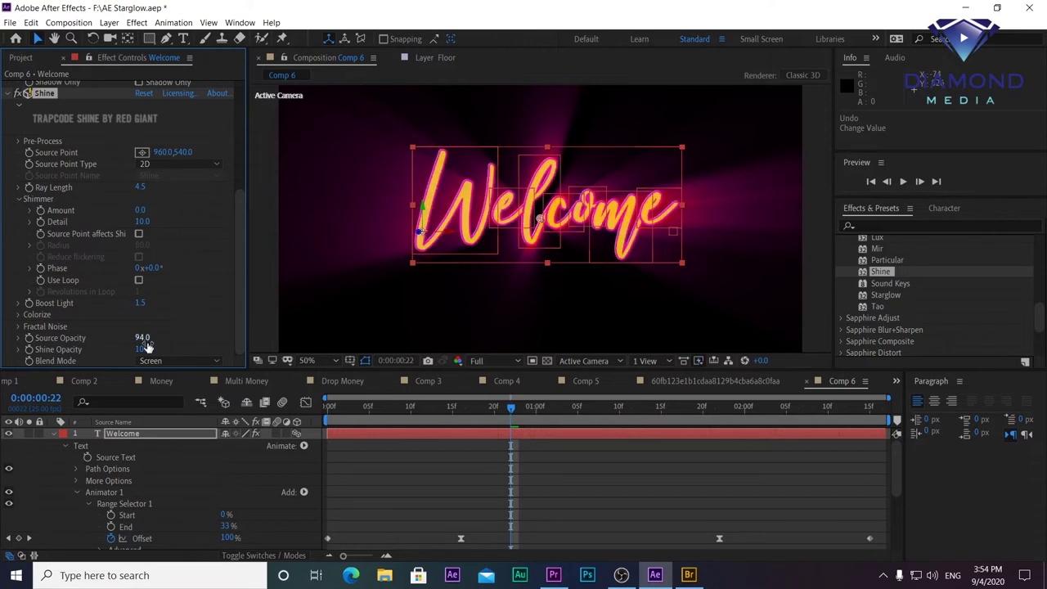
key(ctrl+z)
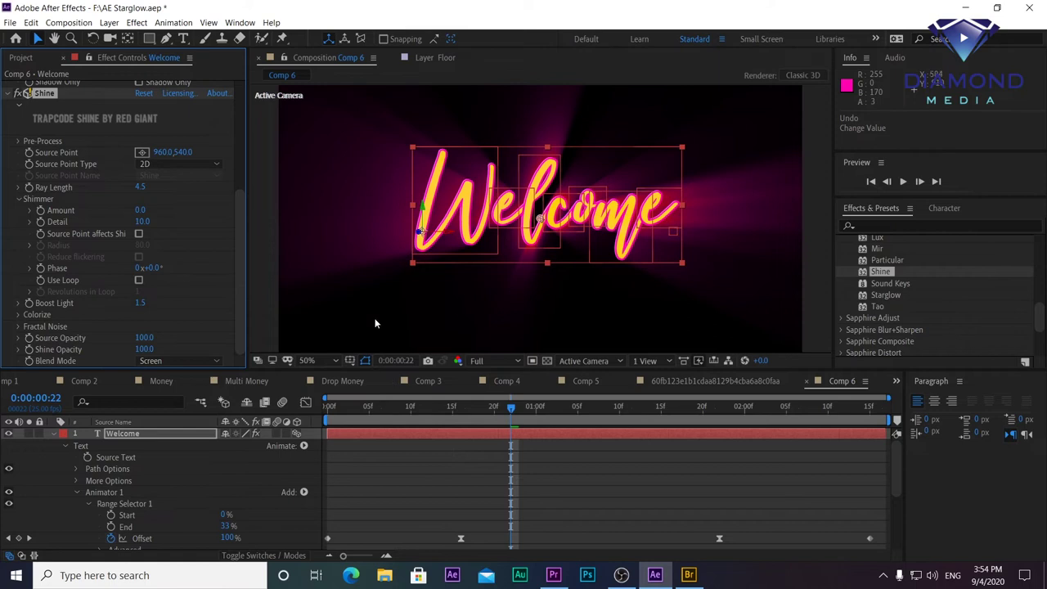
drag(245, 256, 245, 215)
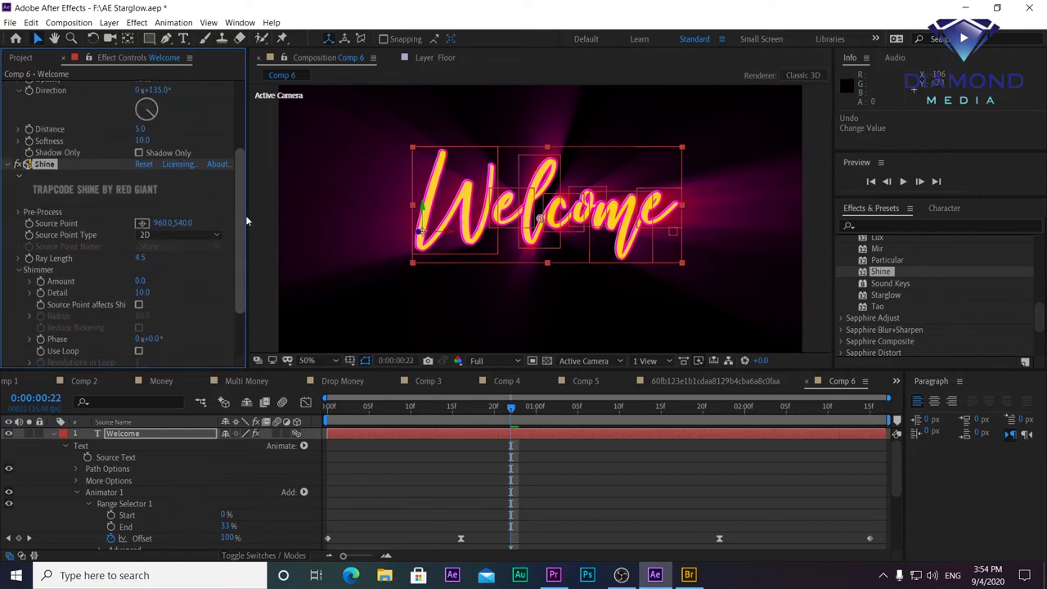
click(29, 225)
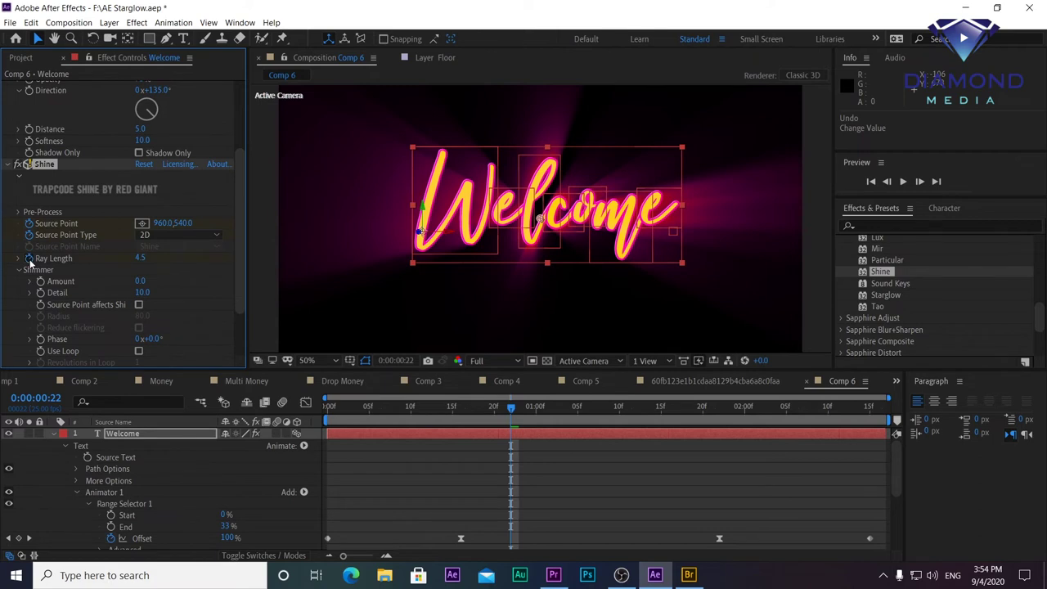
- Shift the selected keyframes to frame 20
mouse_move(510, 409)
mouse_down()
mouse_move(402, 426)
mouse_move(432, 423)
mouse_up()
key(space)
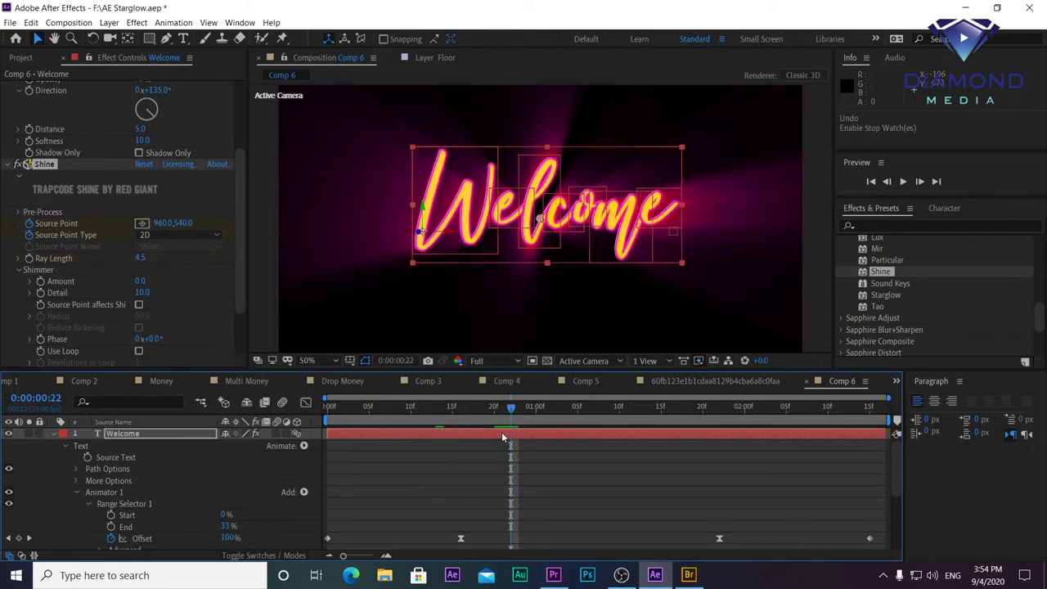
drag(500, 421, 494, 425)
key(alt+Left)
key(alt+Left)
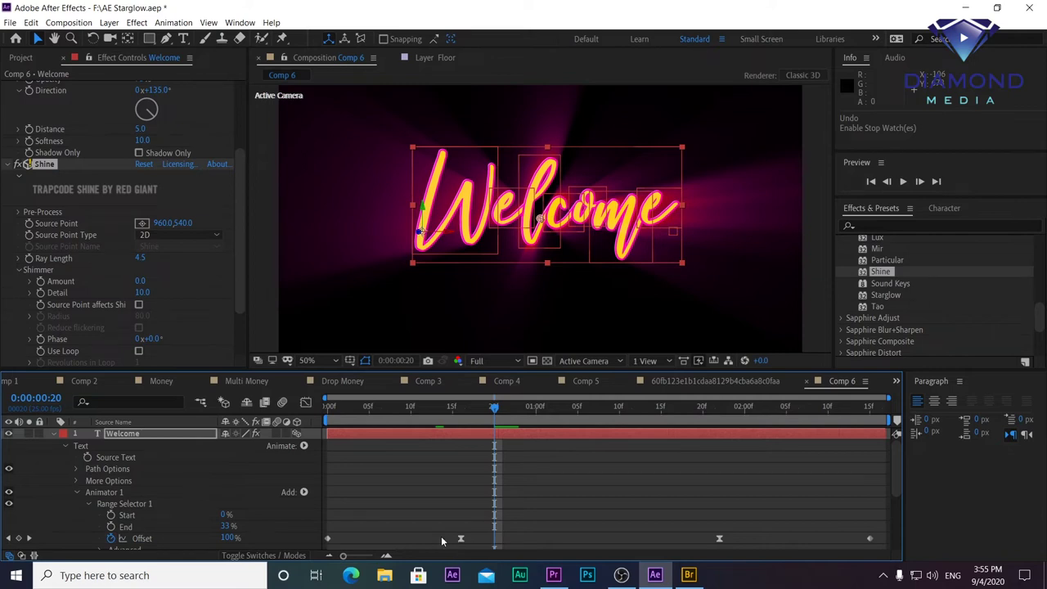
- Keyframe Shine Ray Length to 0 at frame 11 and preview the growing rays
click(31, 233)
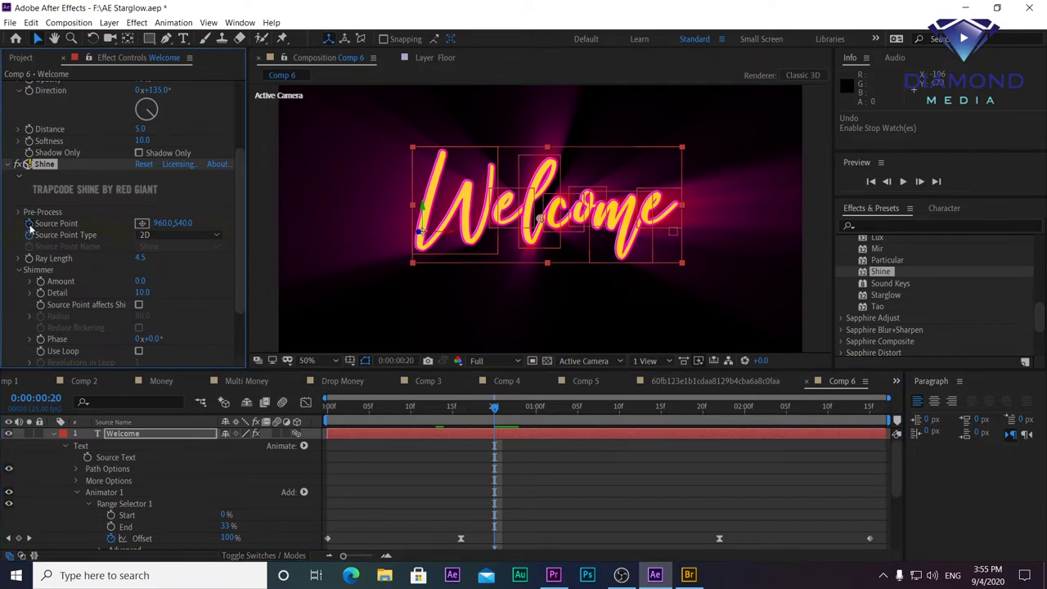
drag(493, 409, 413, 410)
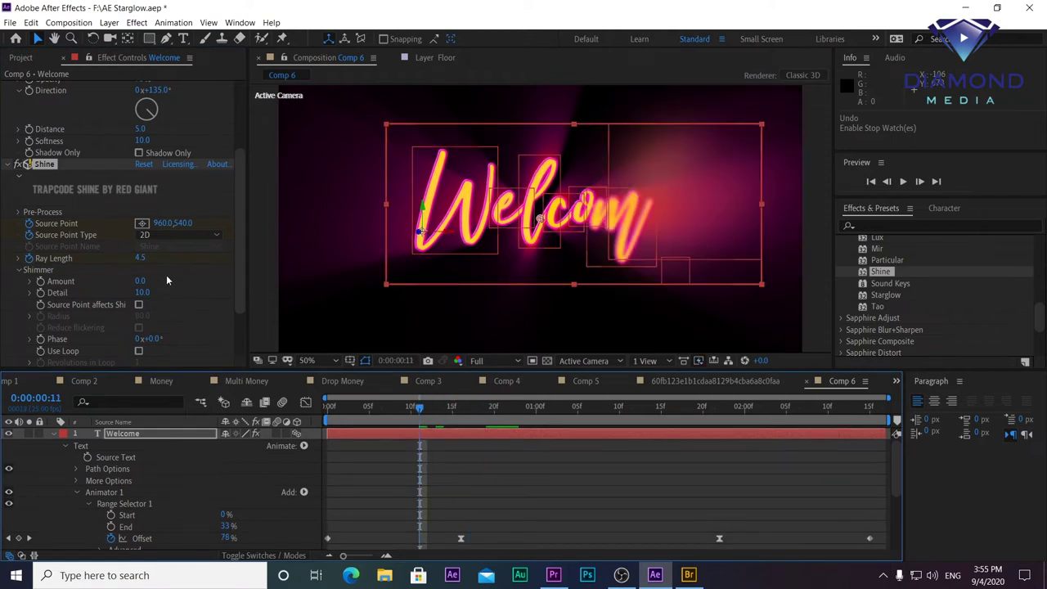
drag(140, 258, 95, 268)
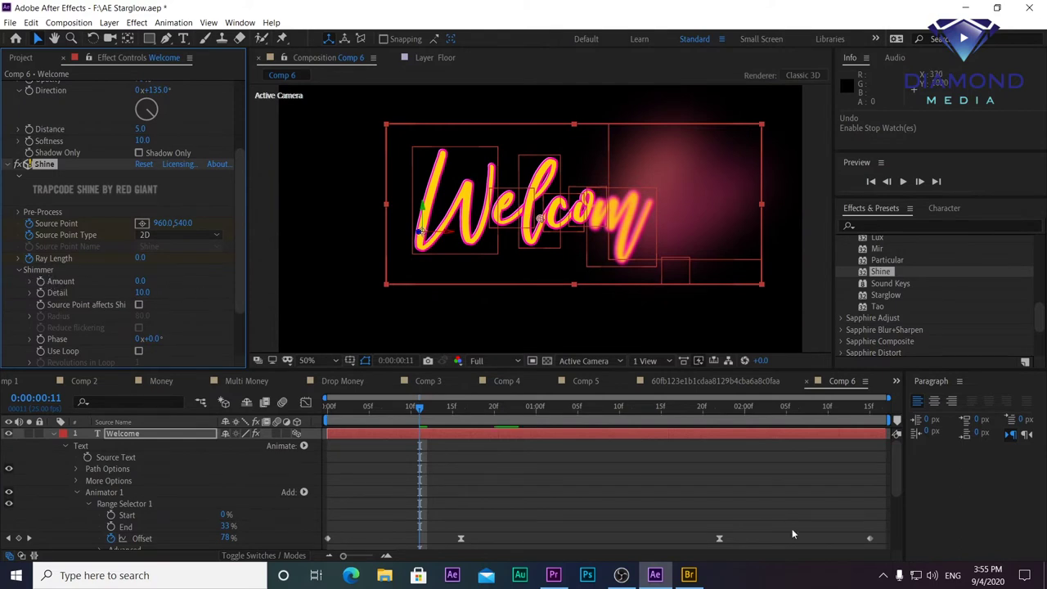
key(space)
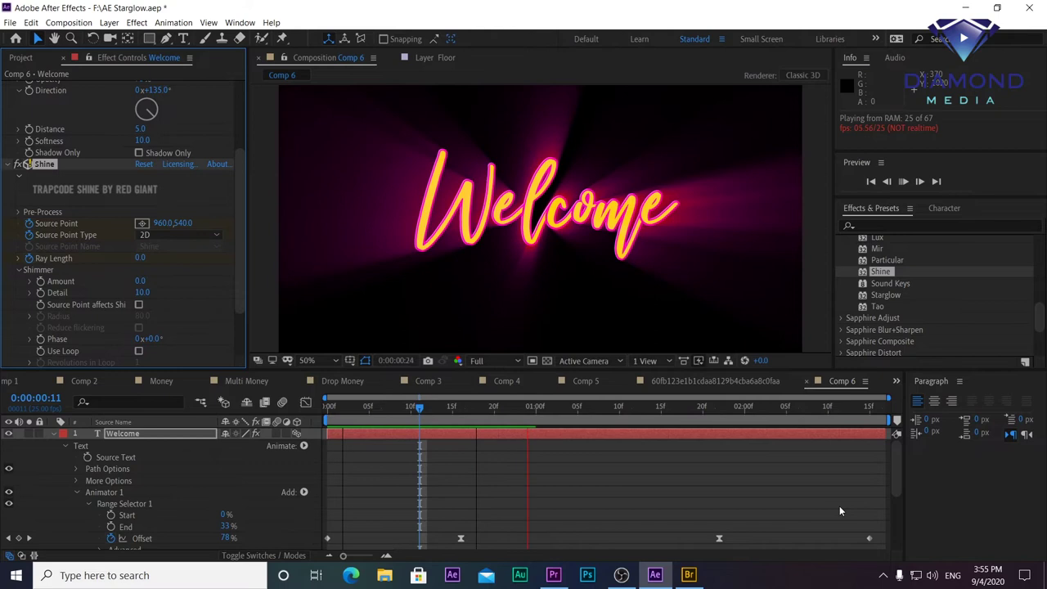
key(space)
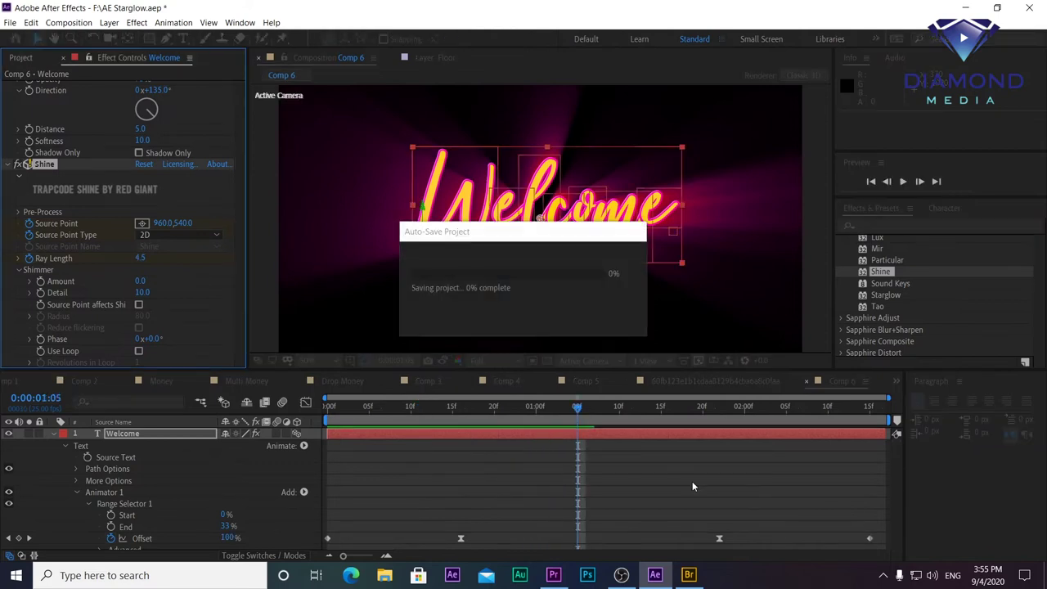
- Keyframe the Shine Source Point right of the text (~1394,518) at 1:05, left (624,512) at 1:19
click(659, 409)
drag(661, 413, 580, 427)
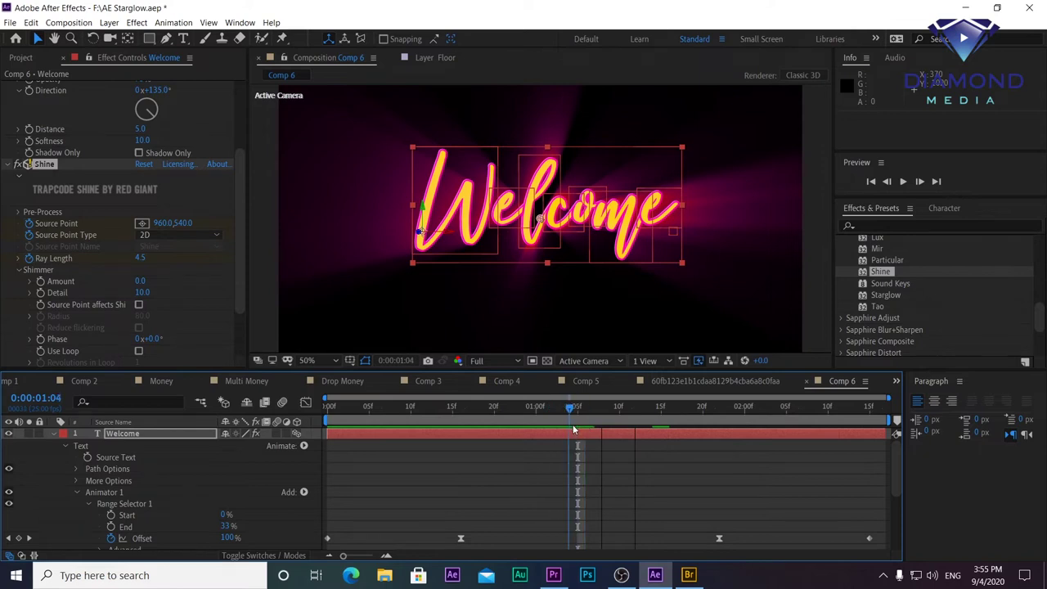
drag(573, 430, 687, 424)
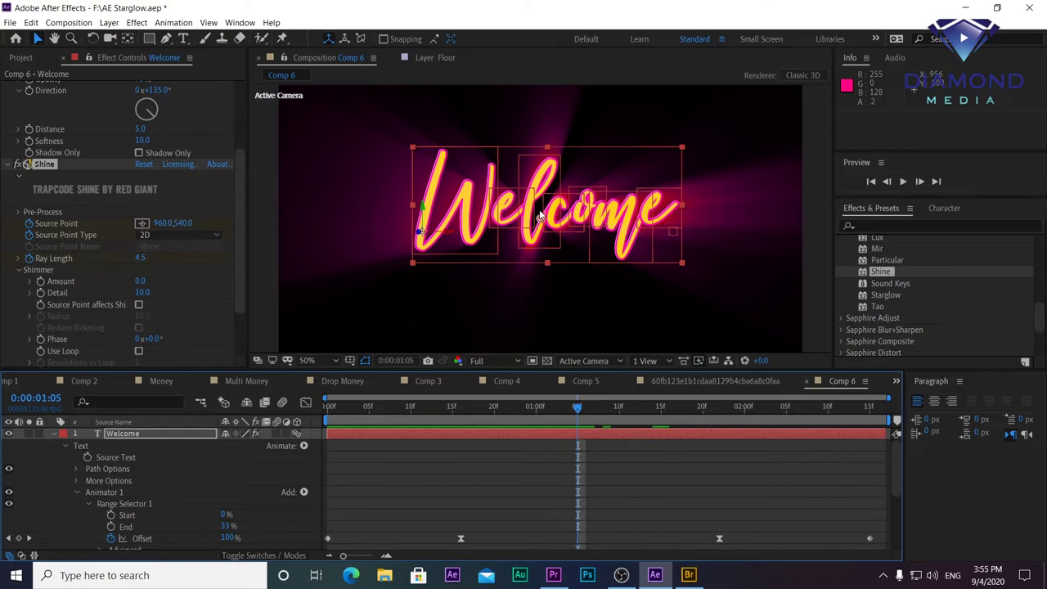
drag(540, 219, 654, 215)
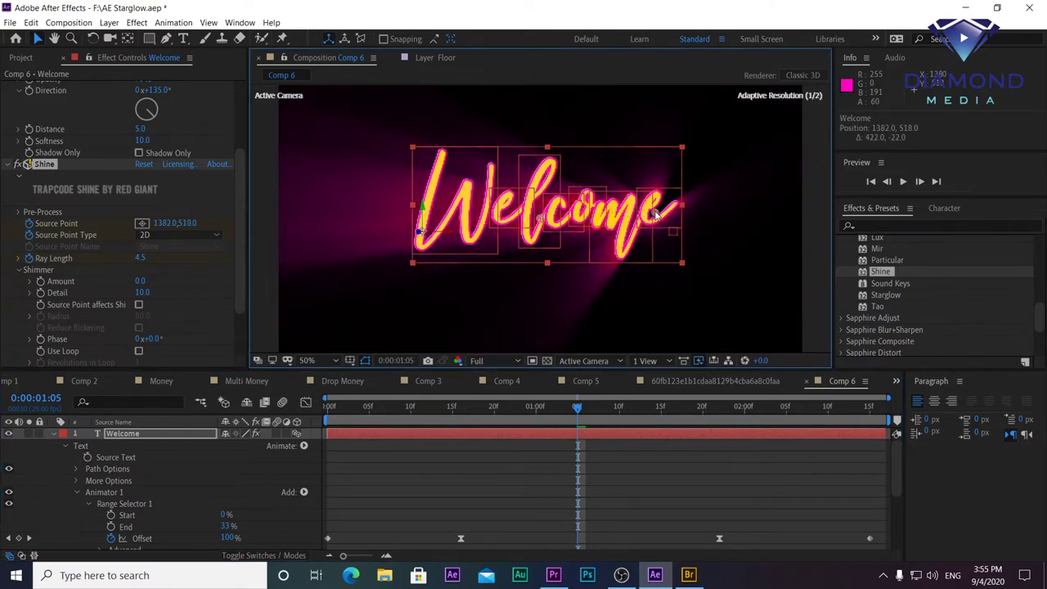
click(694, 413)
drag(663, 215, 449, 215)
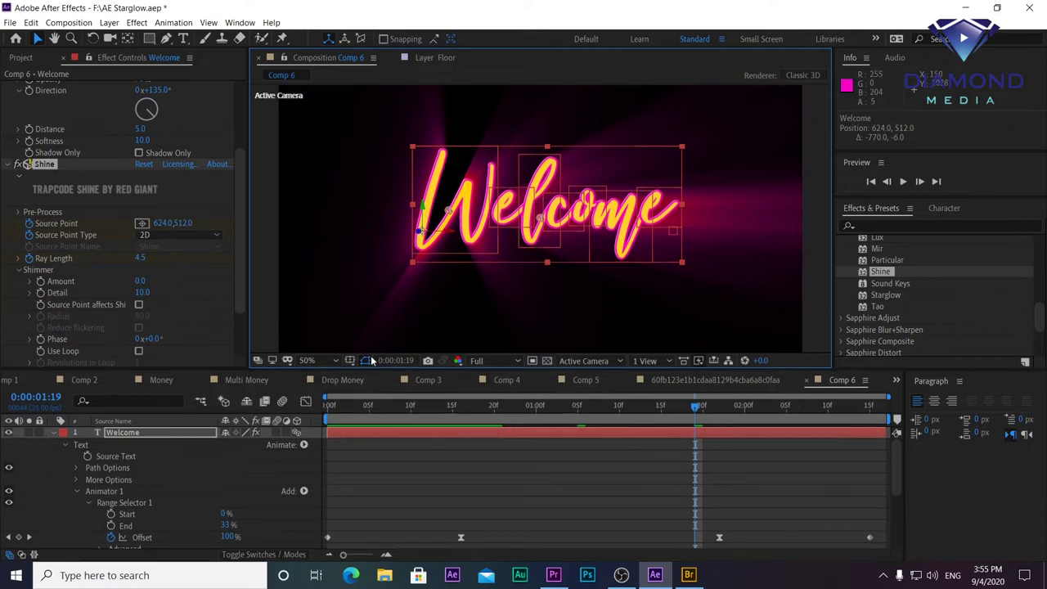
drag(372, 375, 367, 338)
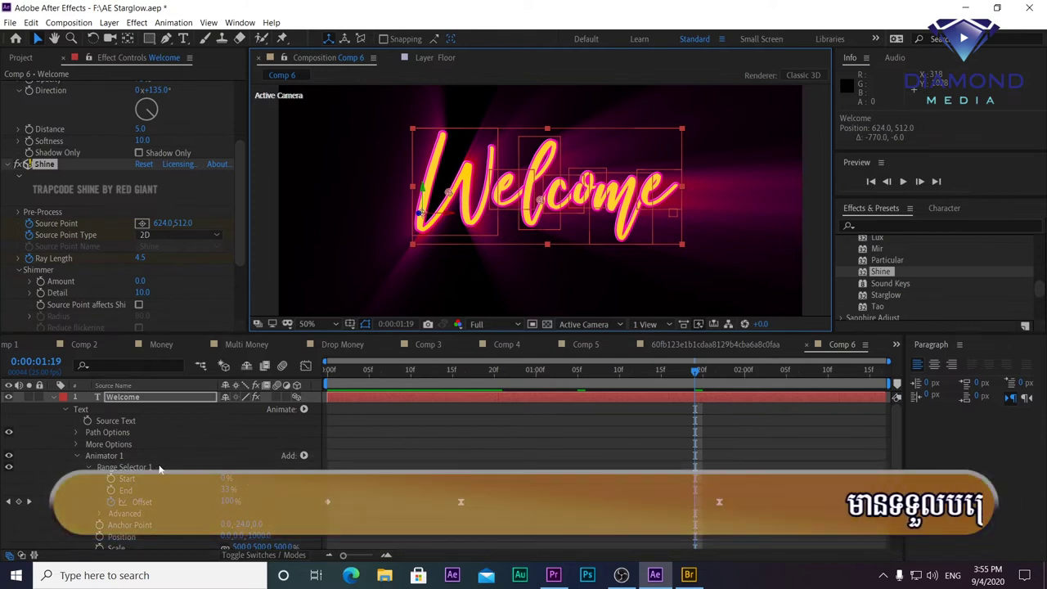
- Keyframe Shine Ray Length at 4.5 on 1:19 and 0.1 on 2:03, then preview
click(65, 409)
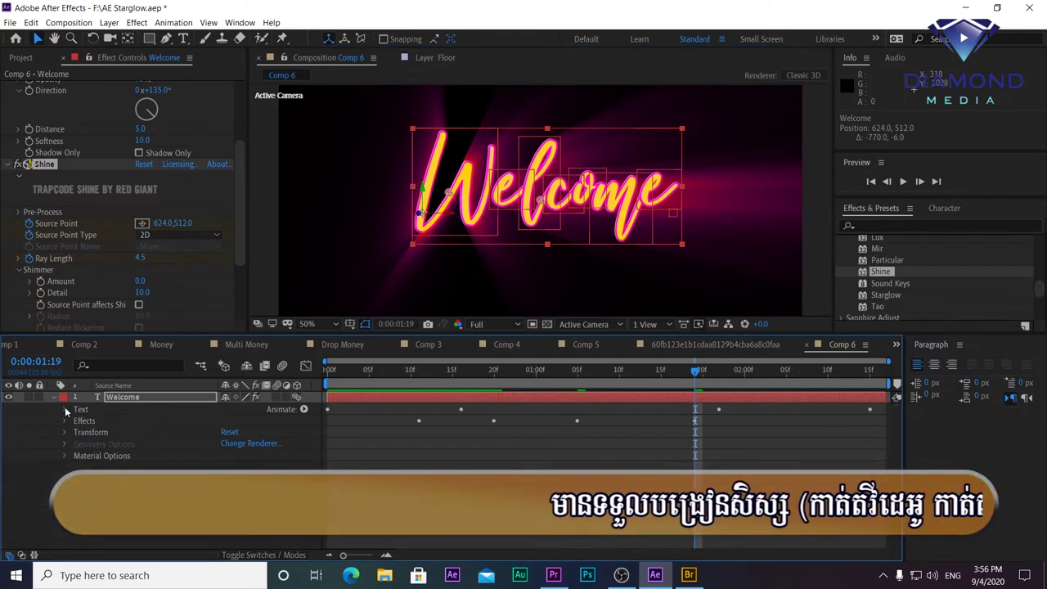
click(65, 421)
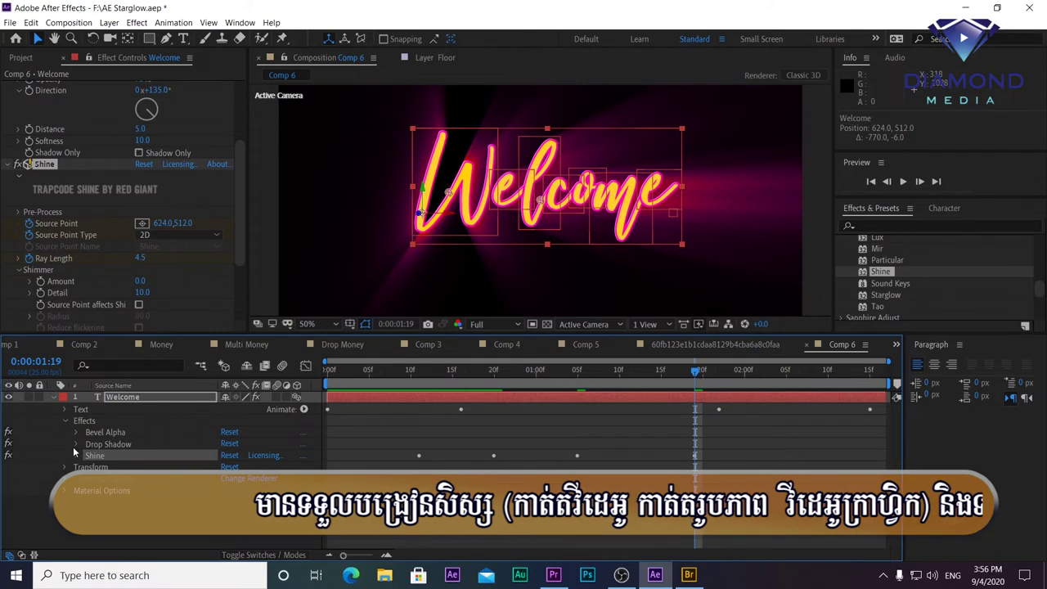
click(76, 456)
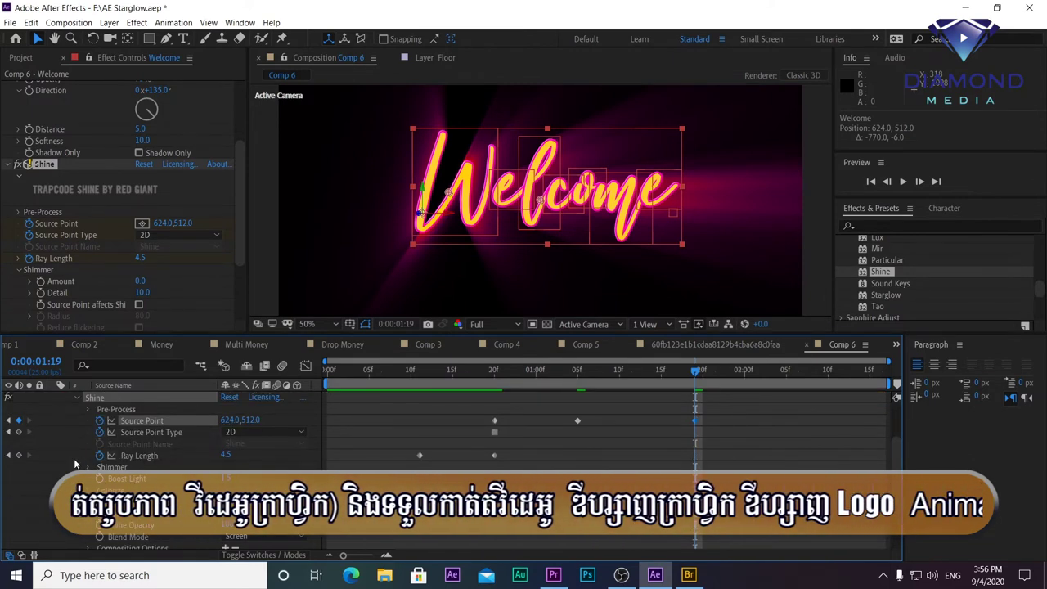
click(19, 455)
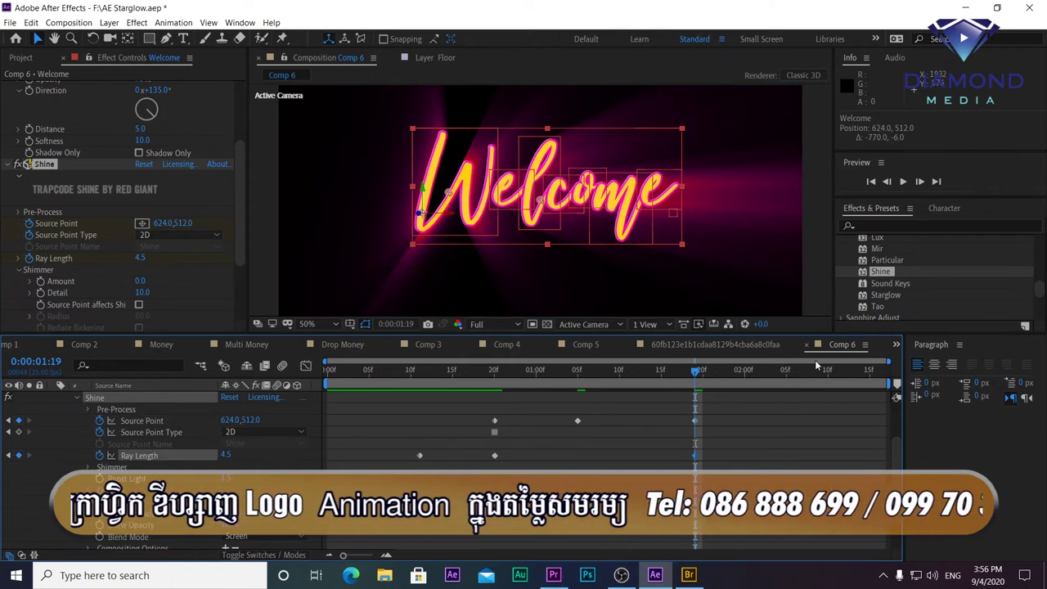
drag(756, 372, 769, 372)
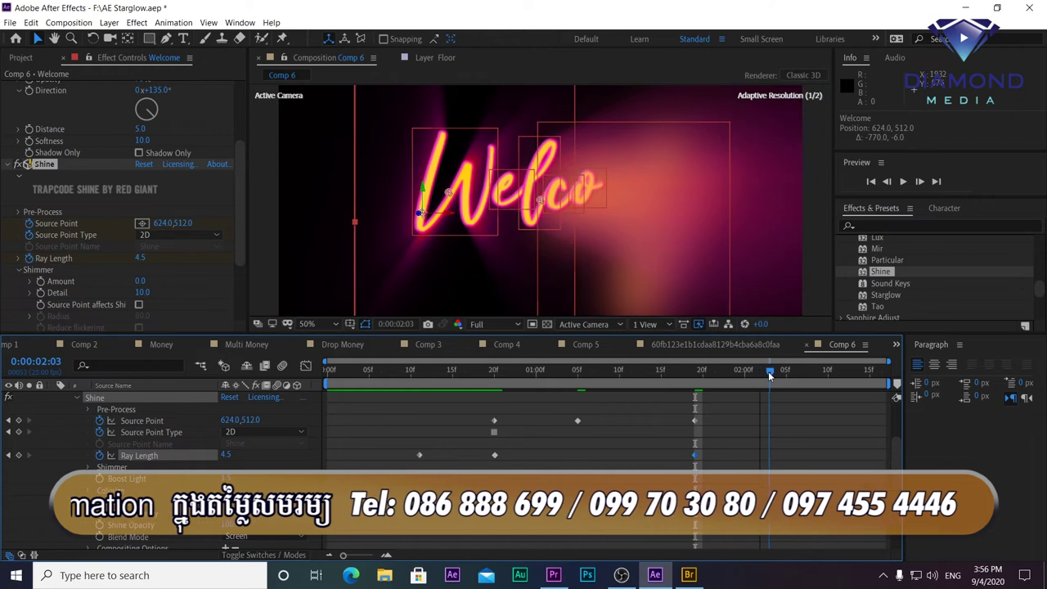
drag(225, 456, 64, 464)
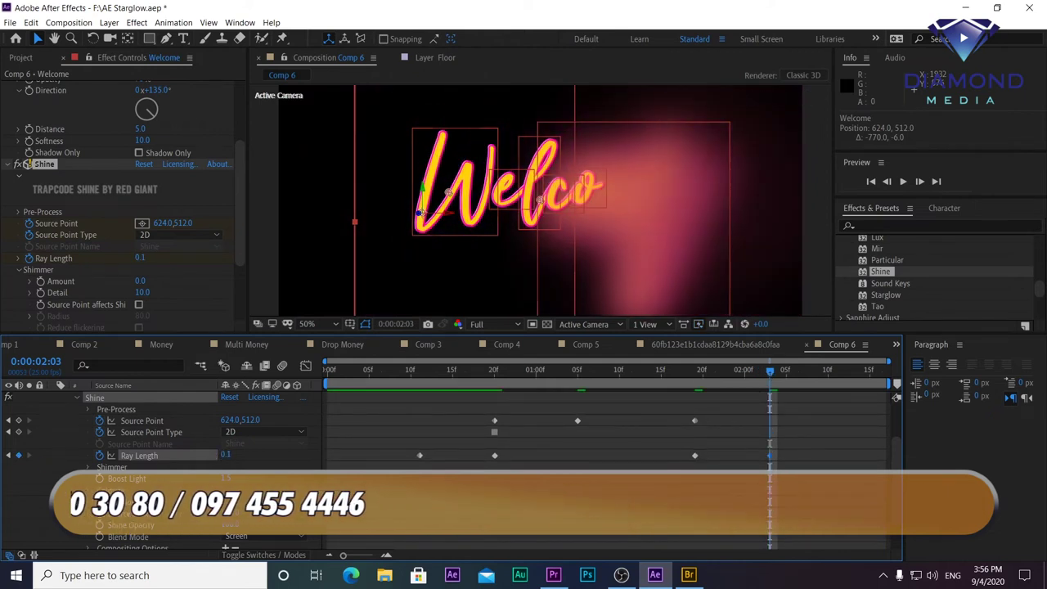
key(space)
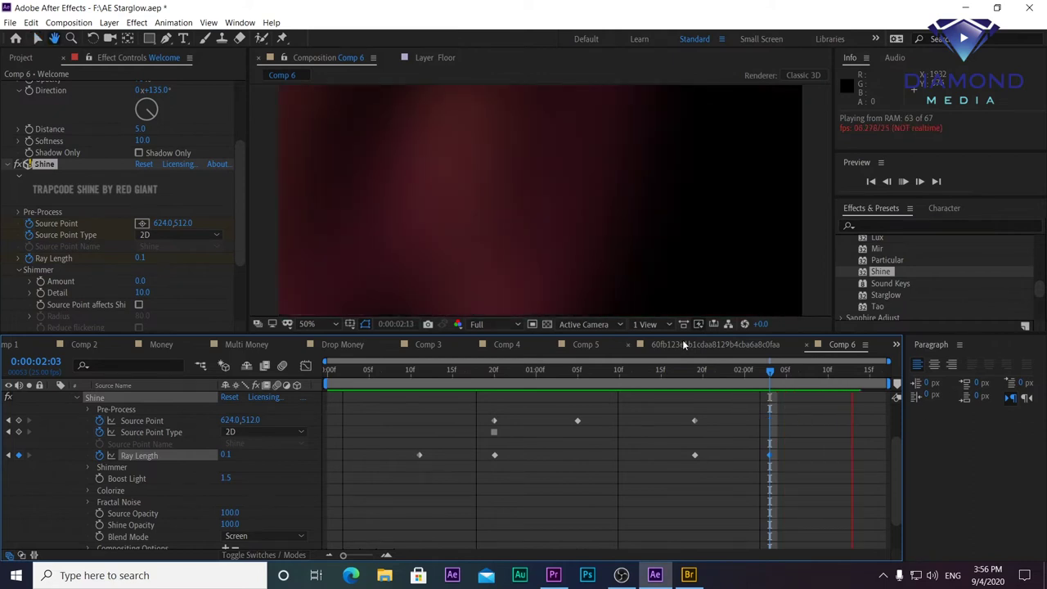
- Replay the preview to review the ray timing
key(space)
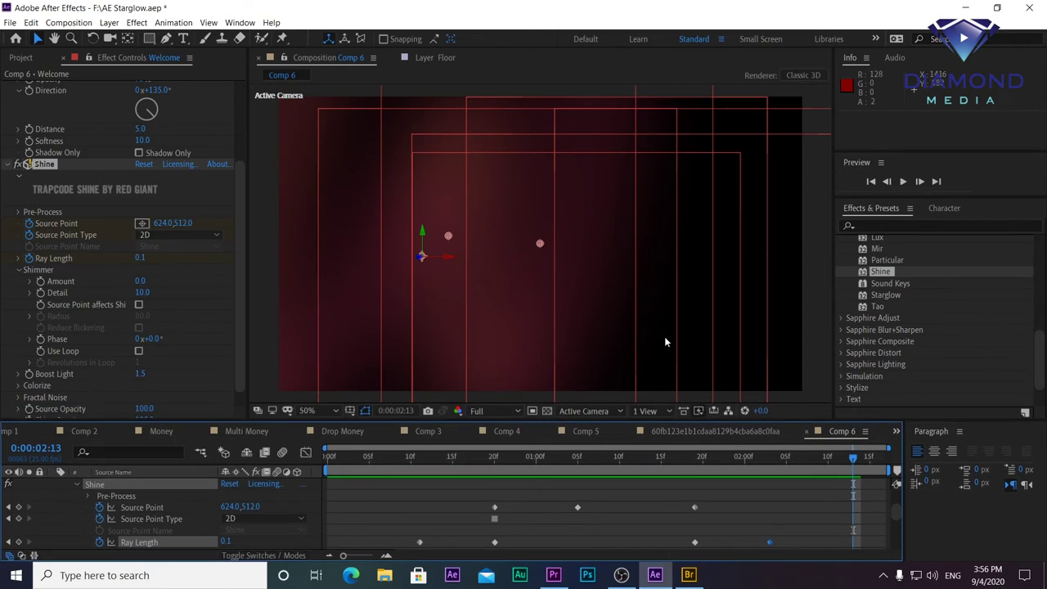
key(space)
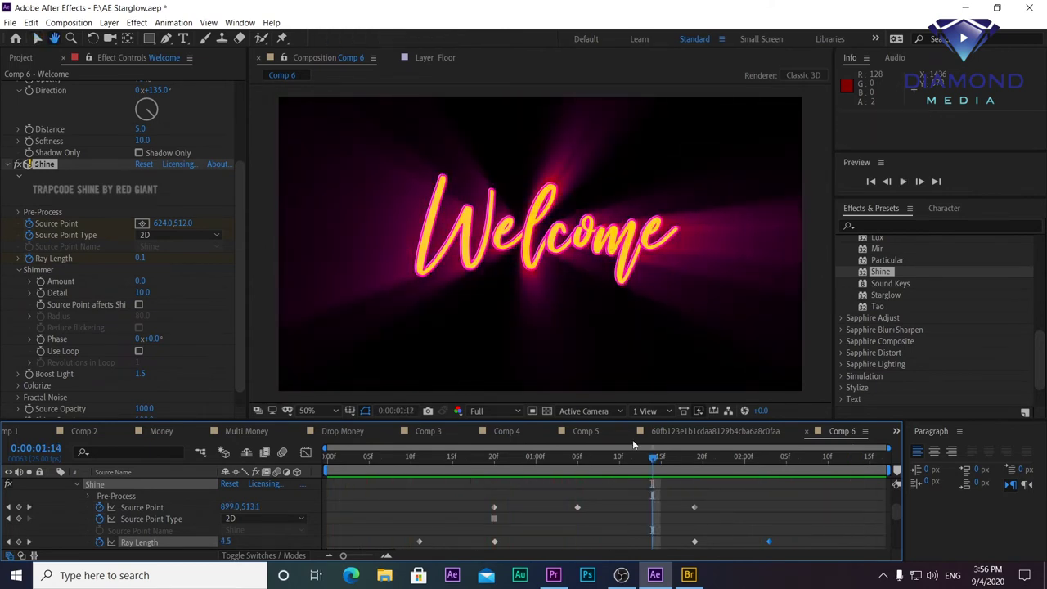
key(space)
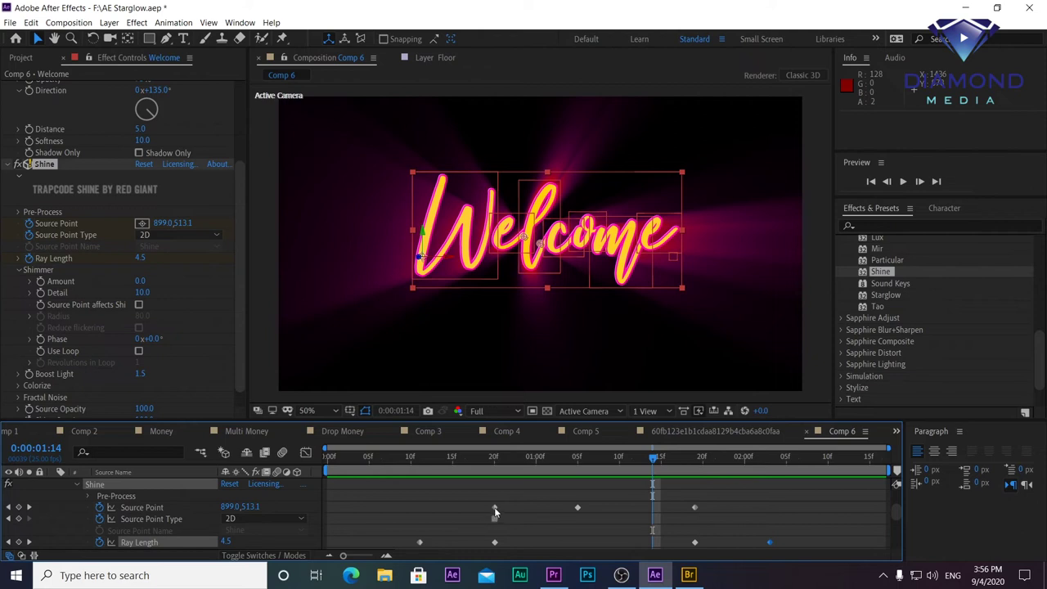
- Move the Source Point keyframes to new times (1:06, 2:03) and play from the start
drag(495, 512, 456, 512)
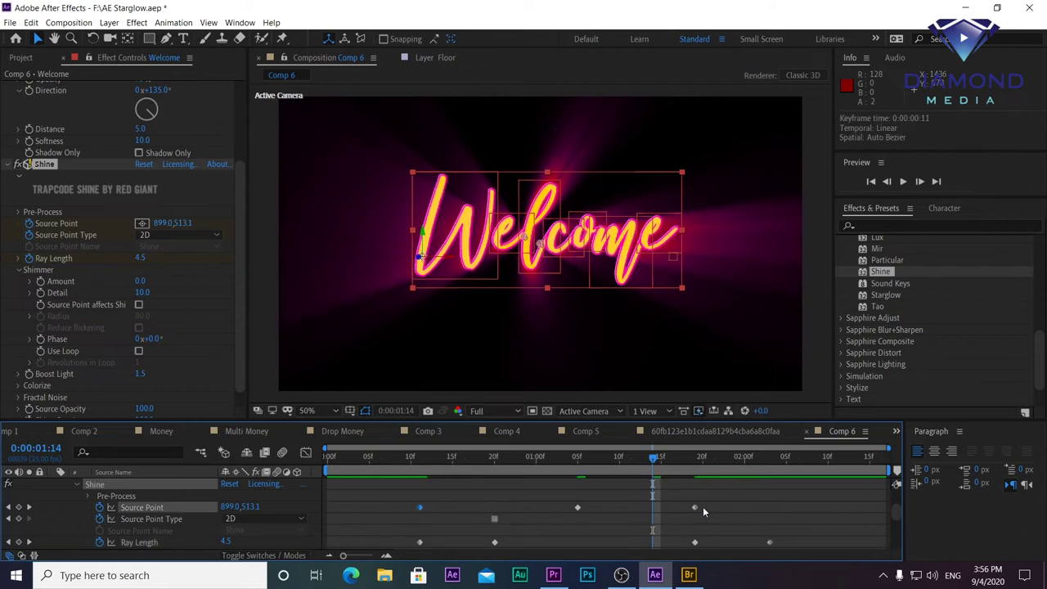
drag(696, 507, 769, 507)
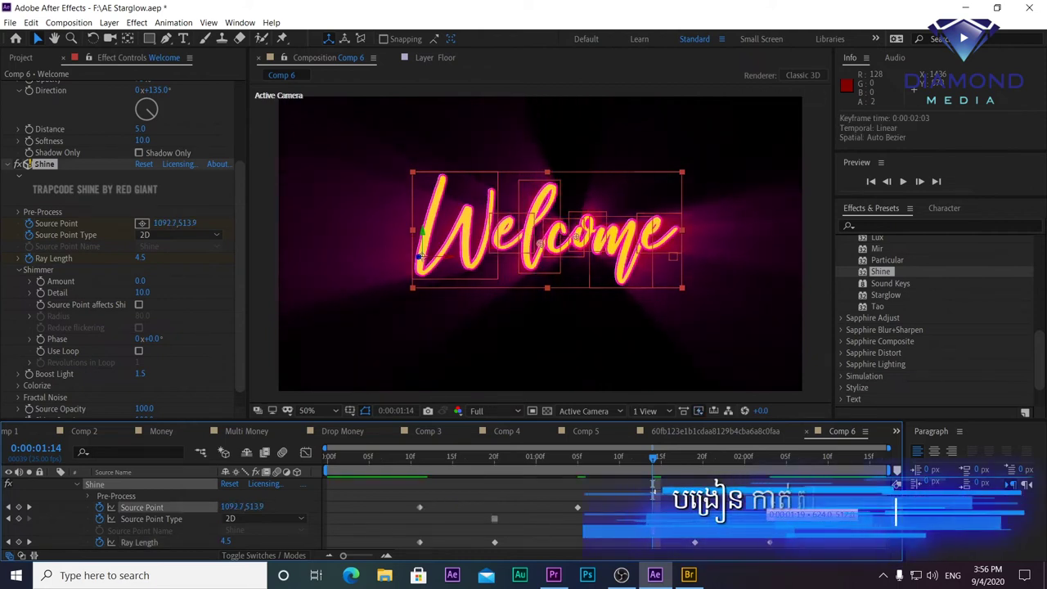
drag(578, 507, 584, 507)
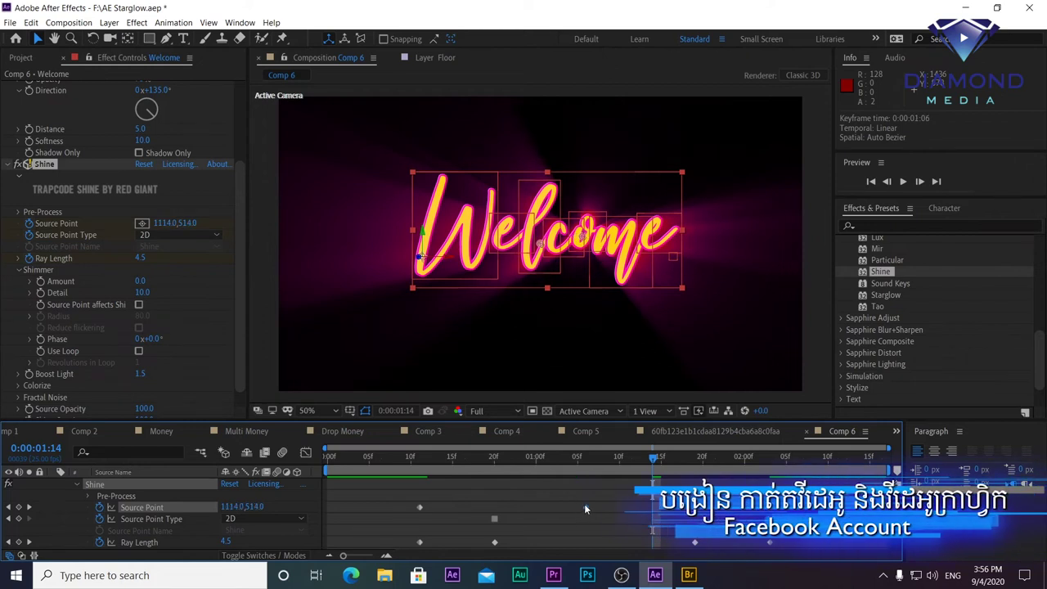
drag(574, 456, 312, 483)
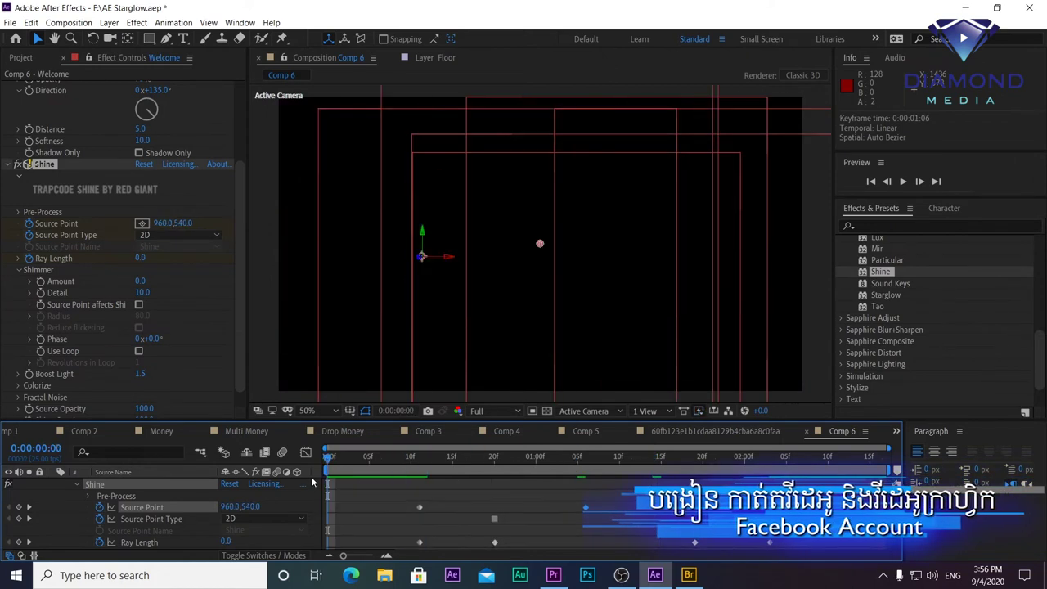
key(space)
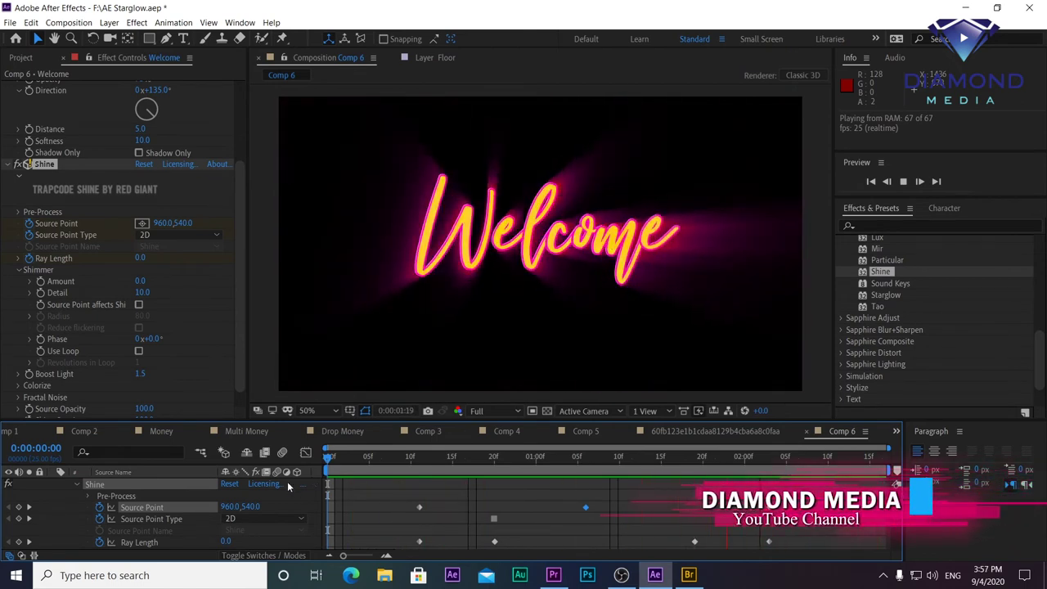
- Switch the viewer to 100% and back to 50%, then preview the animation
click(325, 412)
click(336, 409)
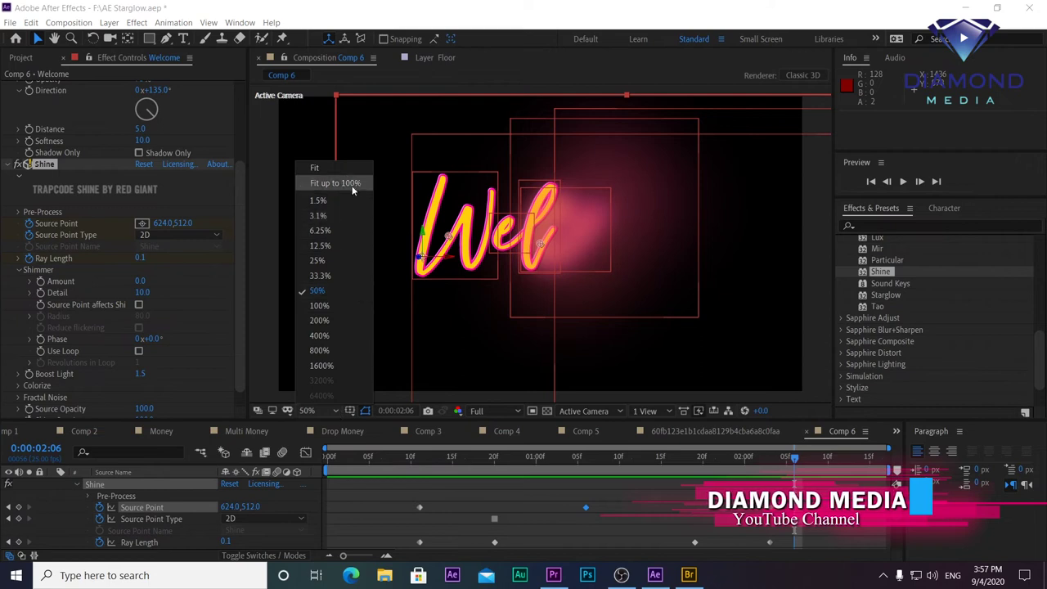
click(353, 185)
click(333, 409)
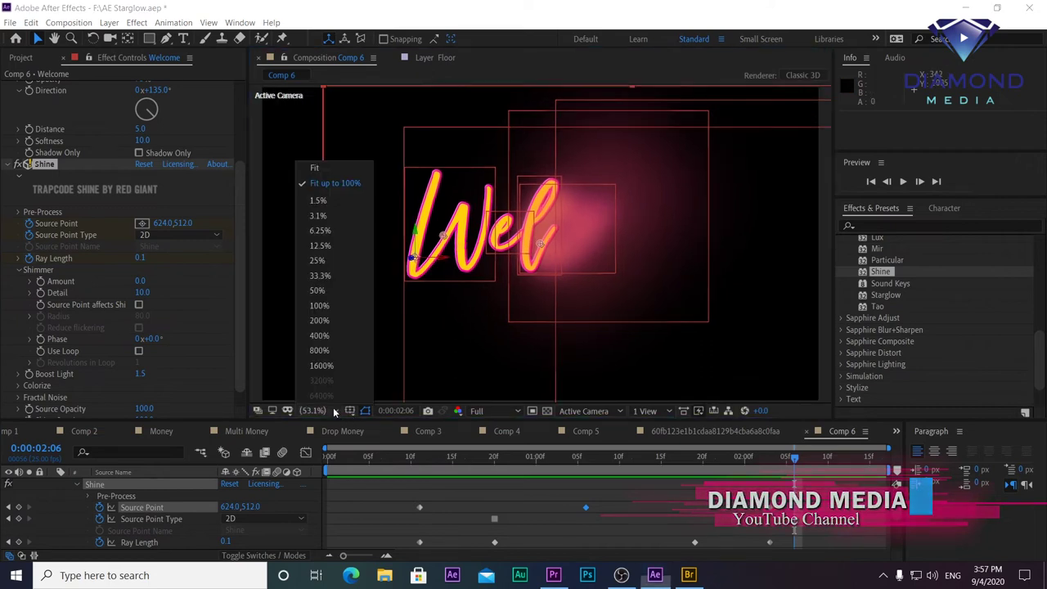
click(332, 177)
scroll(537, 244, down, 2)
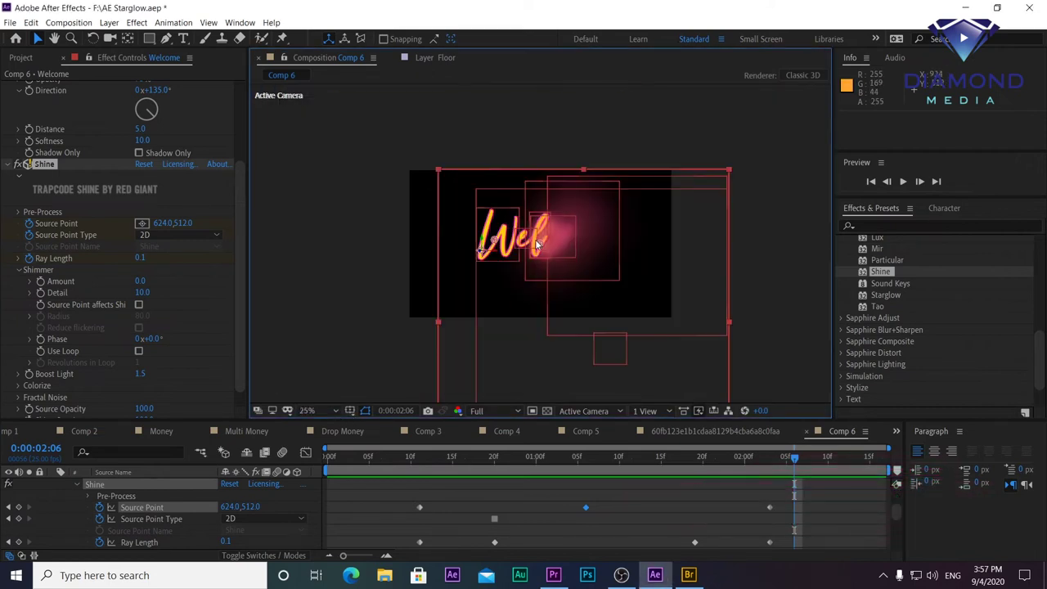
key(space)
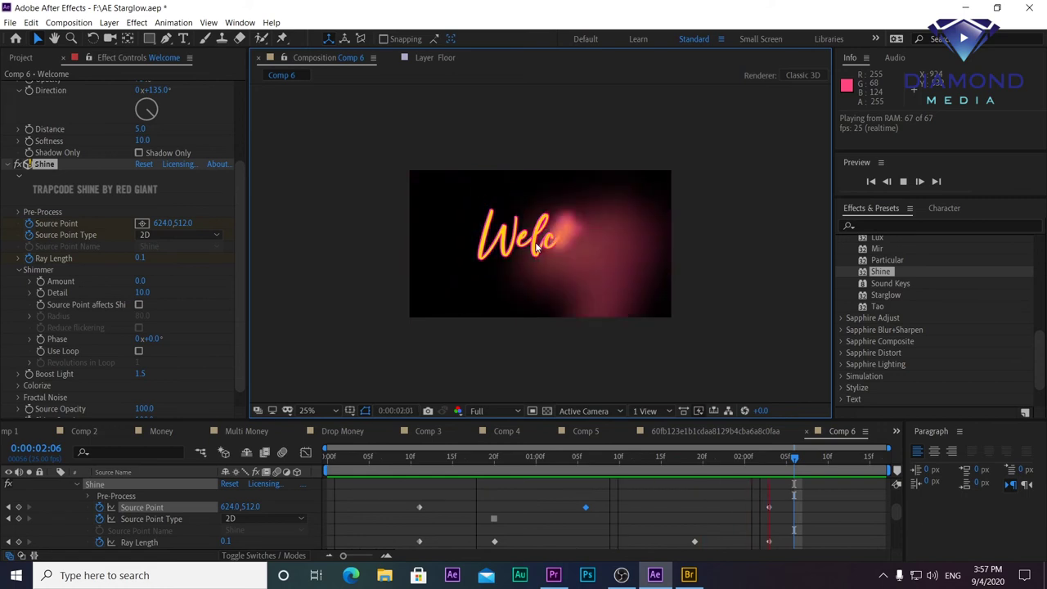
click(602, 460)
- Enlarge the timeline and collapse the Welcome layer's properties
drag(585, 423, 584, 283)
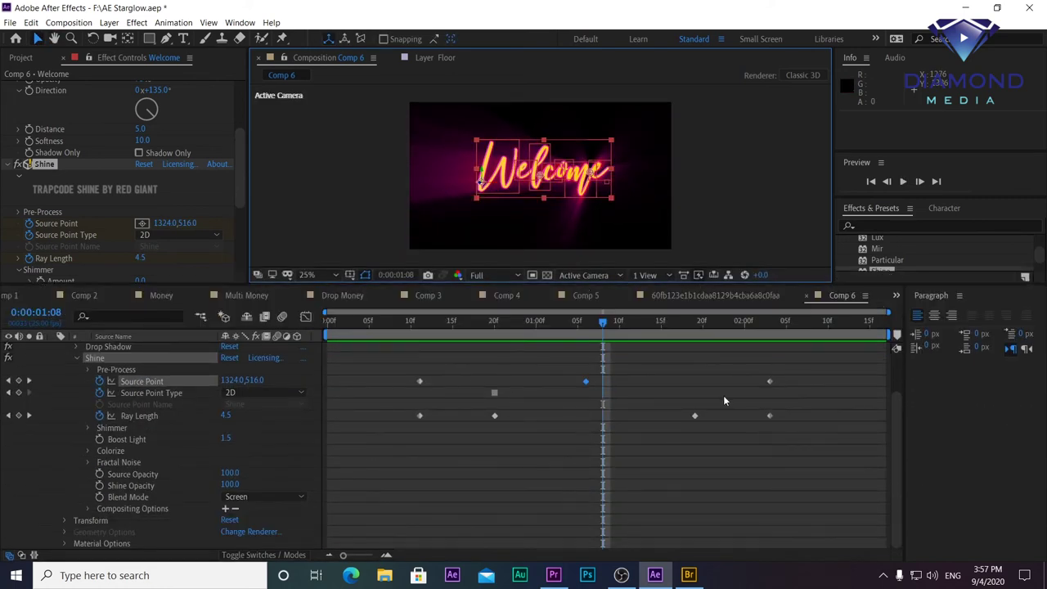
scroll(724, 401, up, 3)
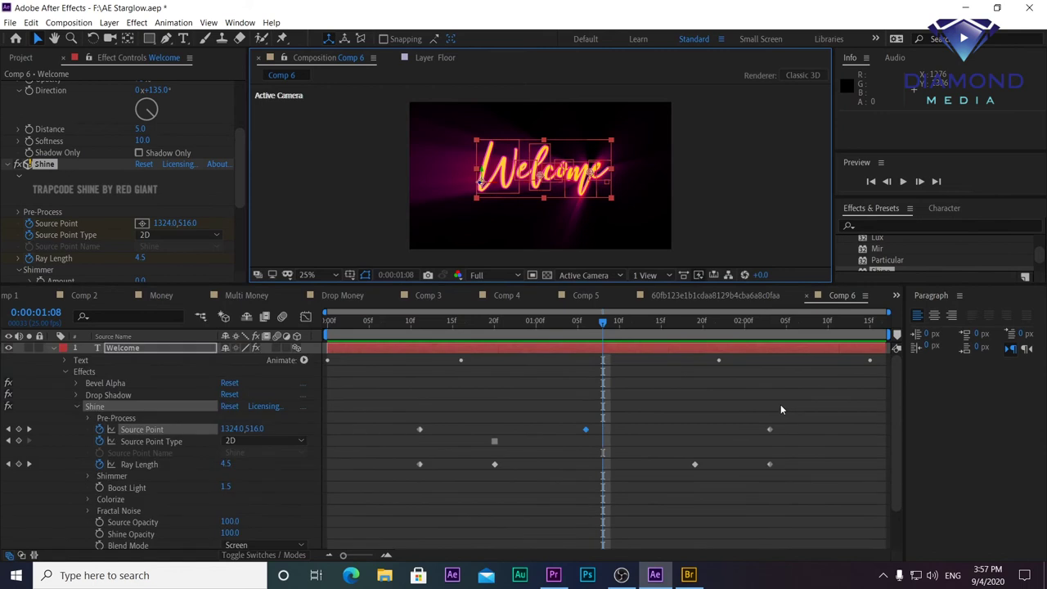
click(51, 347)
- Retype the layer as Khmer text in Khmer OS Muol at 55 px
click(488, 351)
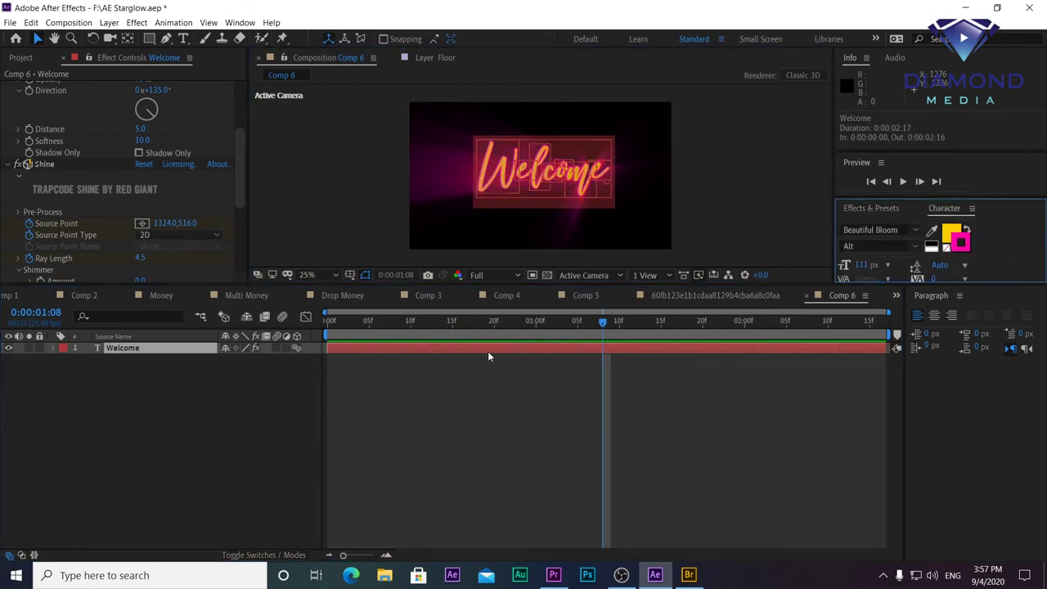
click(951, 577)
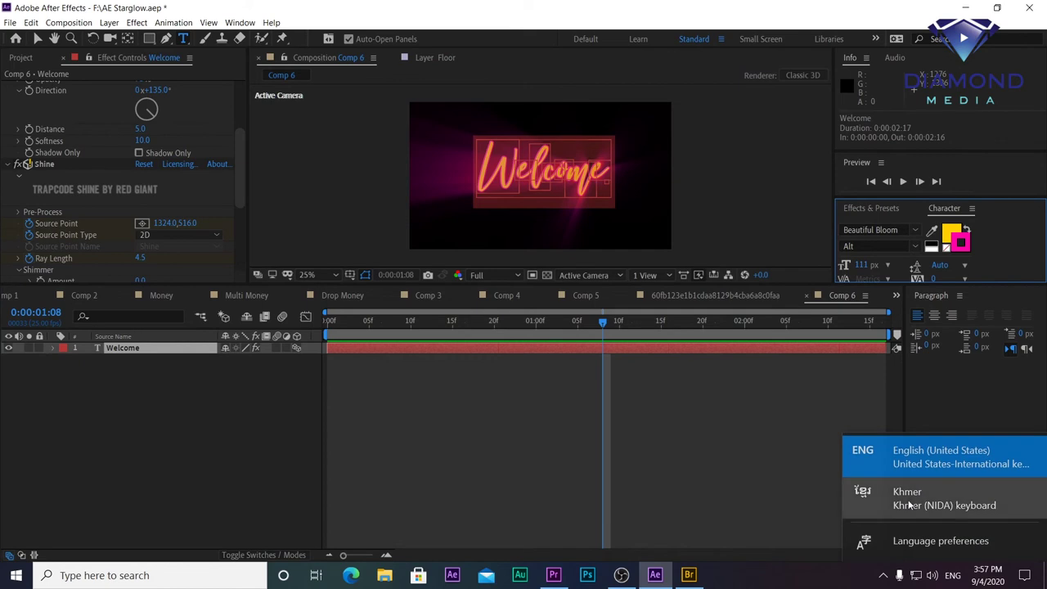
click(859, 499)
click(914, 232)
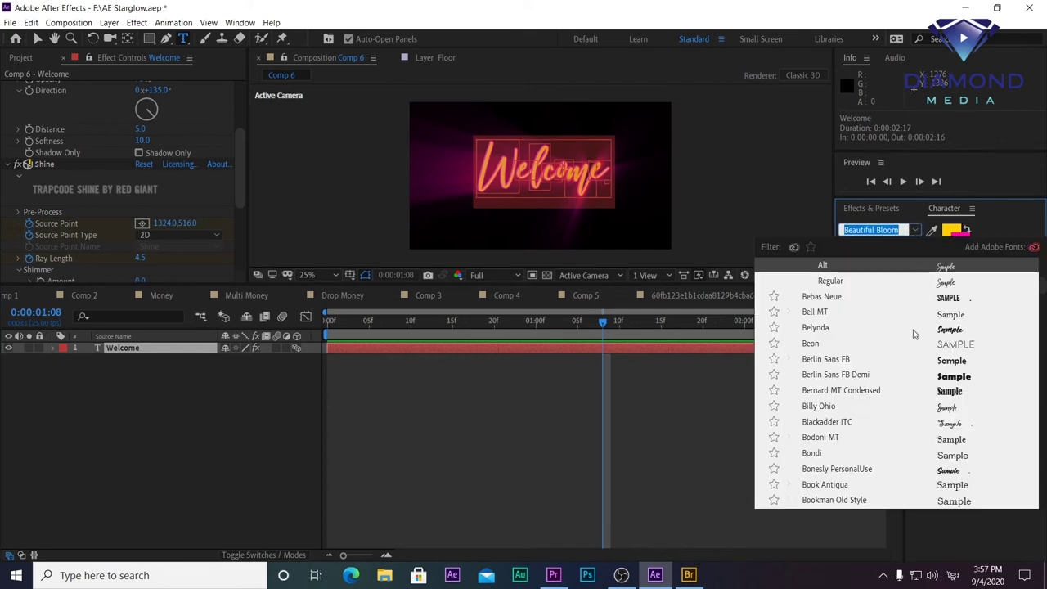
drag(1042, 283, 1033, 355)
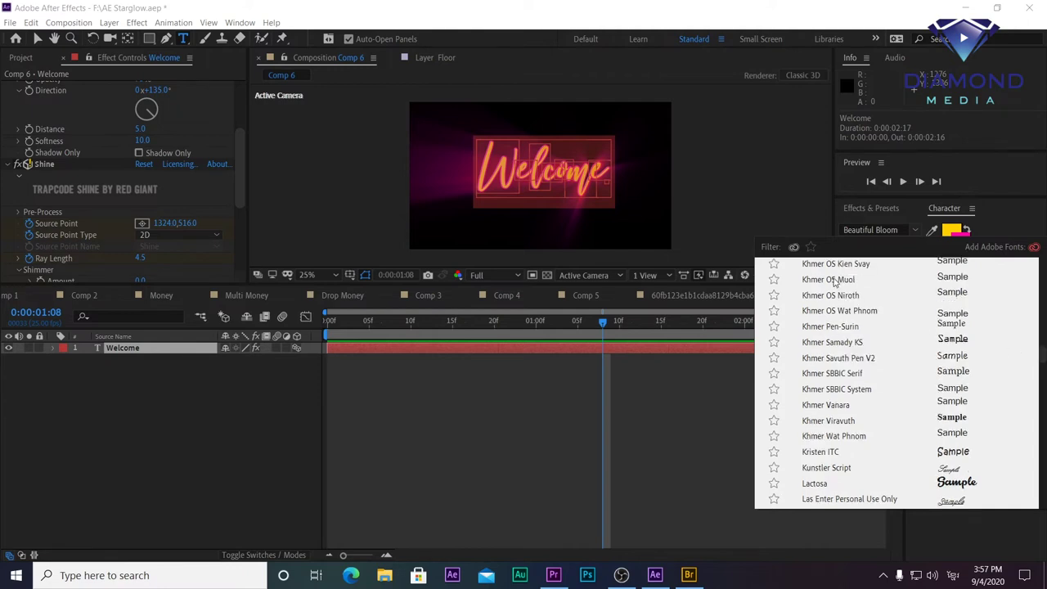
click(834, 281)
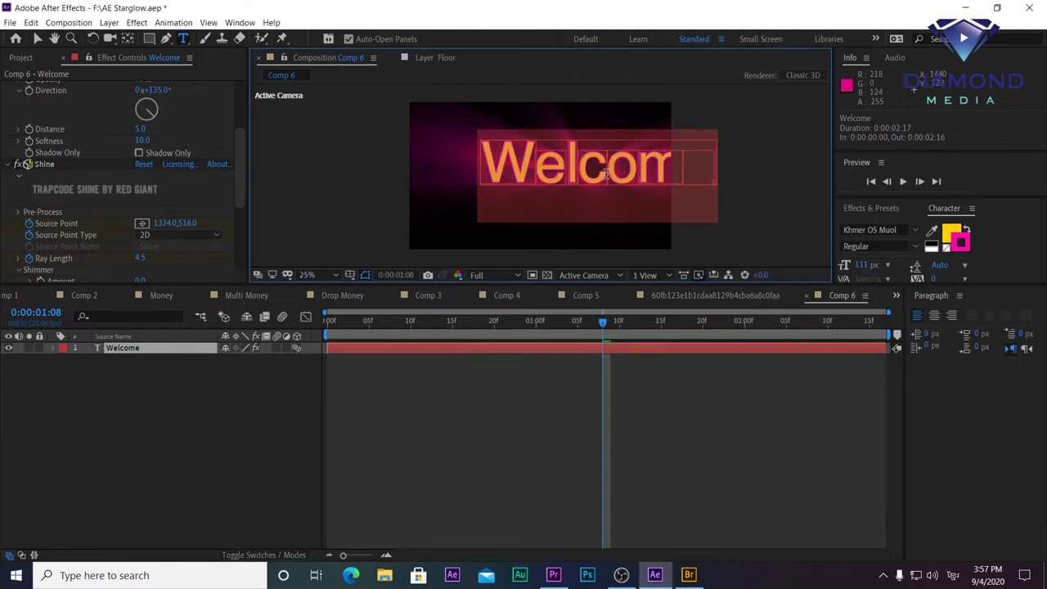
text(សូមស្វាគមន៍)
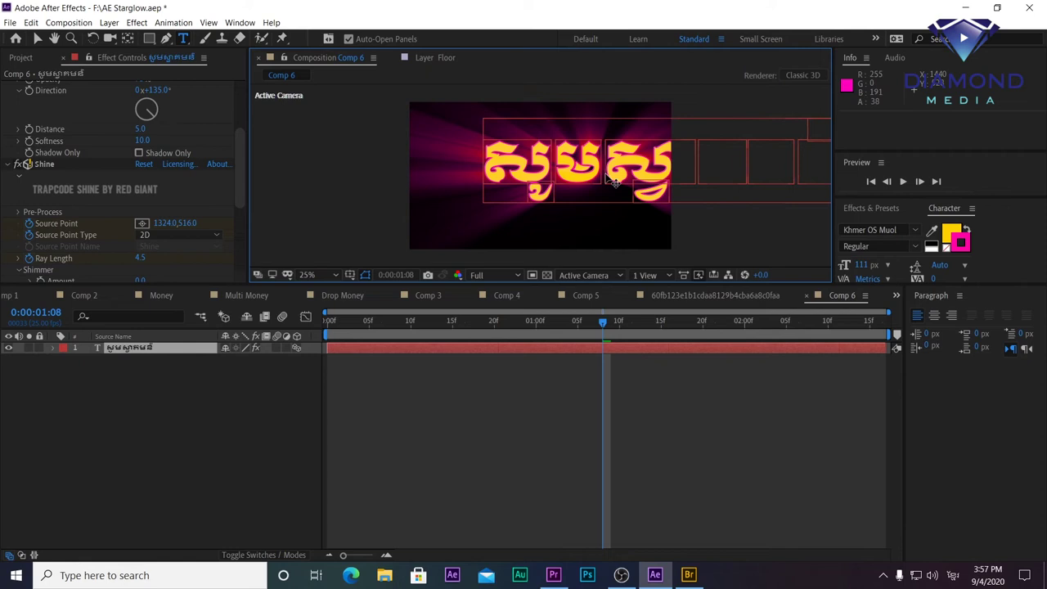
key(ctrl+a)
drag(861, 266, 828, 270)
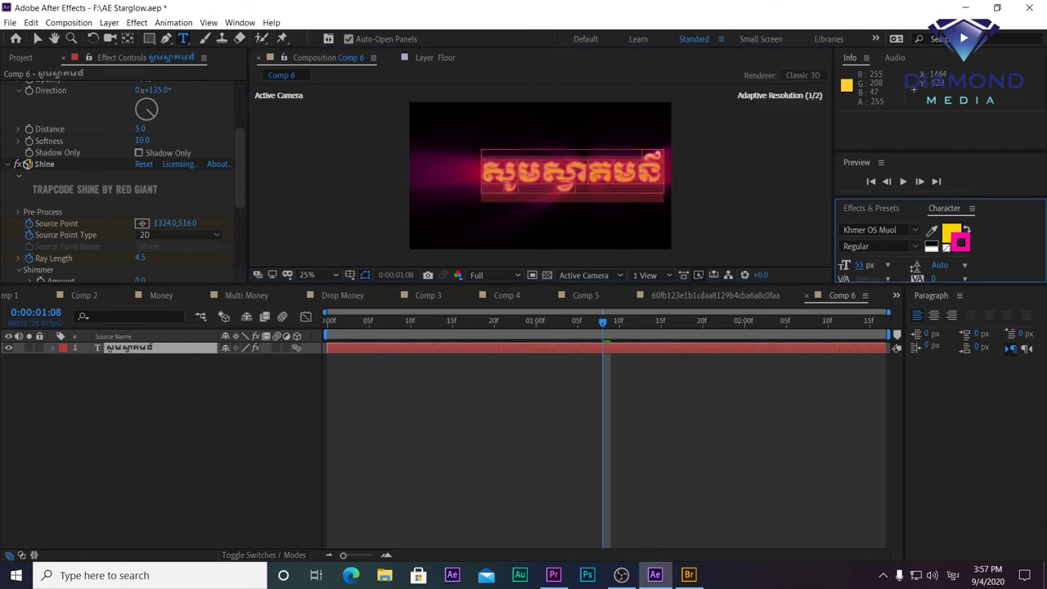
- Reposition the Khmer text slightly left and up in the frame
click(37, 39)
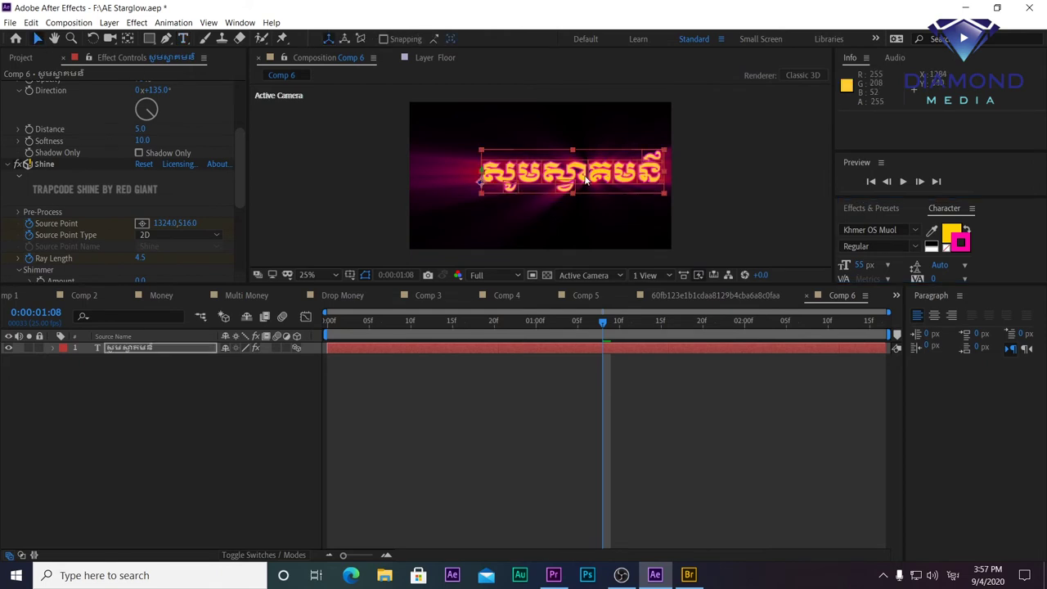
drag(585, 180, 554, 185)
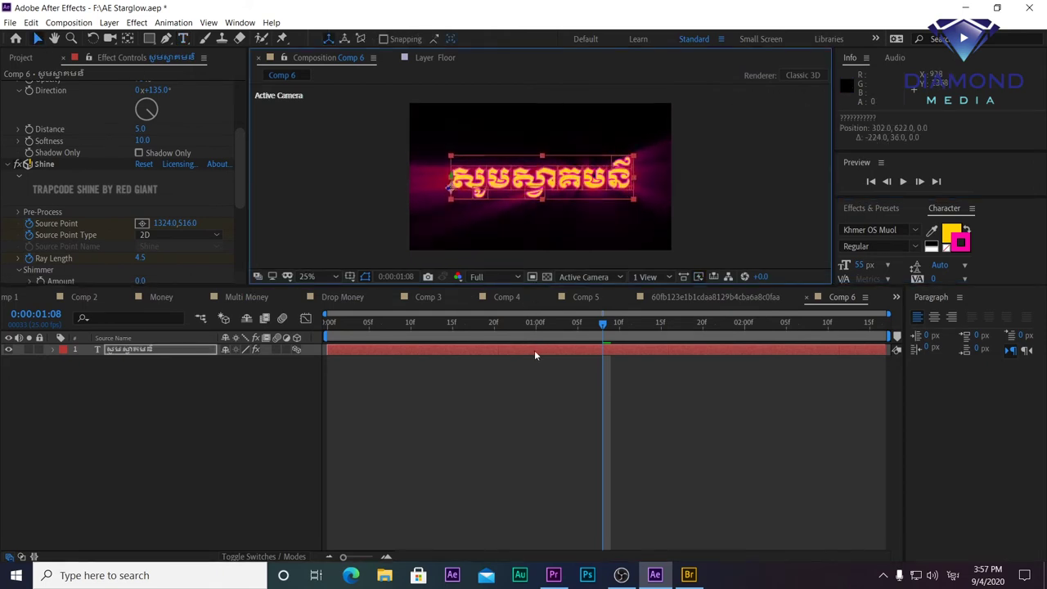
drag(536, 283, 534, 400)
scroll(631, 306, up, 2)
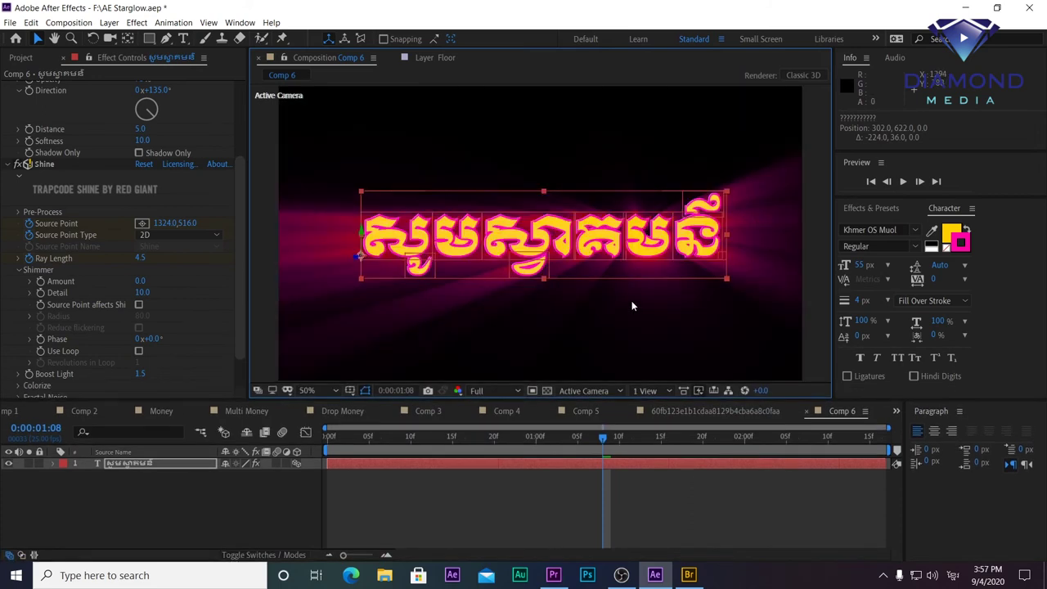
drag(606, 244, 589, 231)
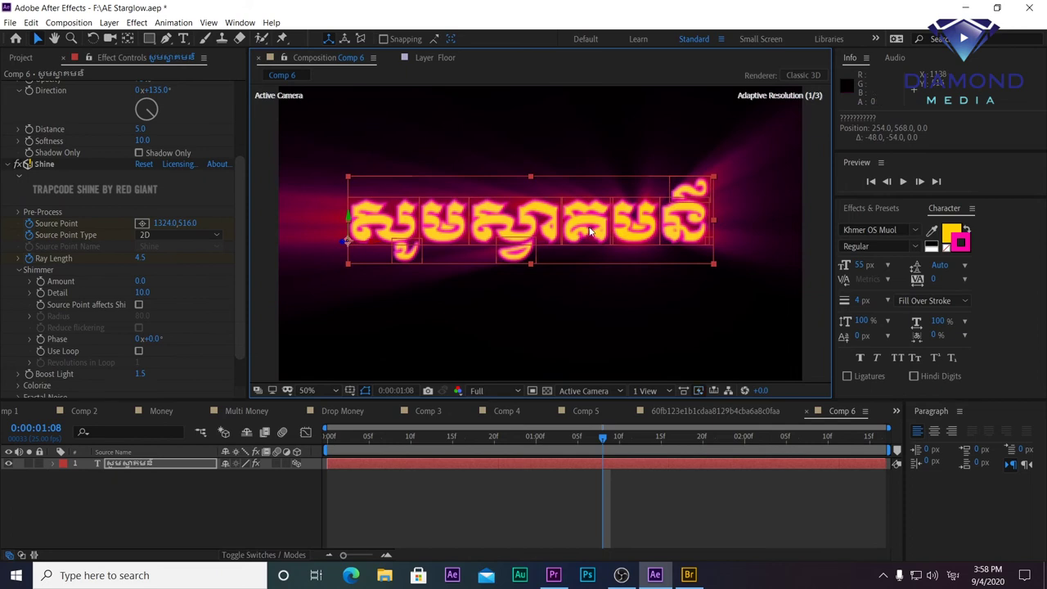
scroll(589, 231, down, 2)
- Lower the Khmer text slightly, then play and stop a preview
drag(603, 238, 604, 241)
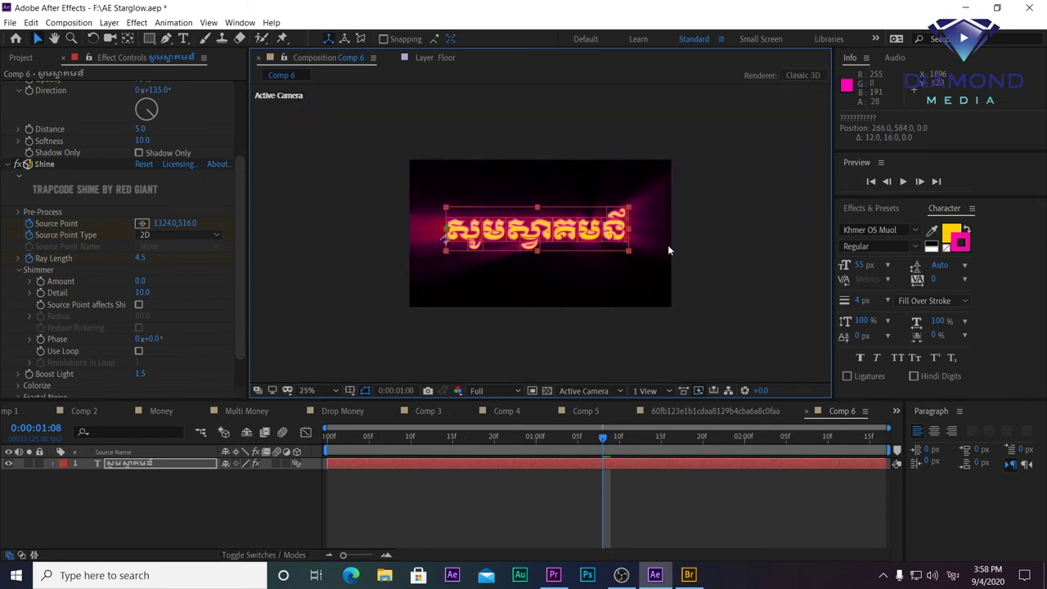
key(space)
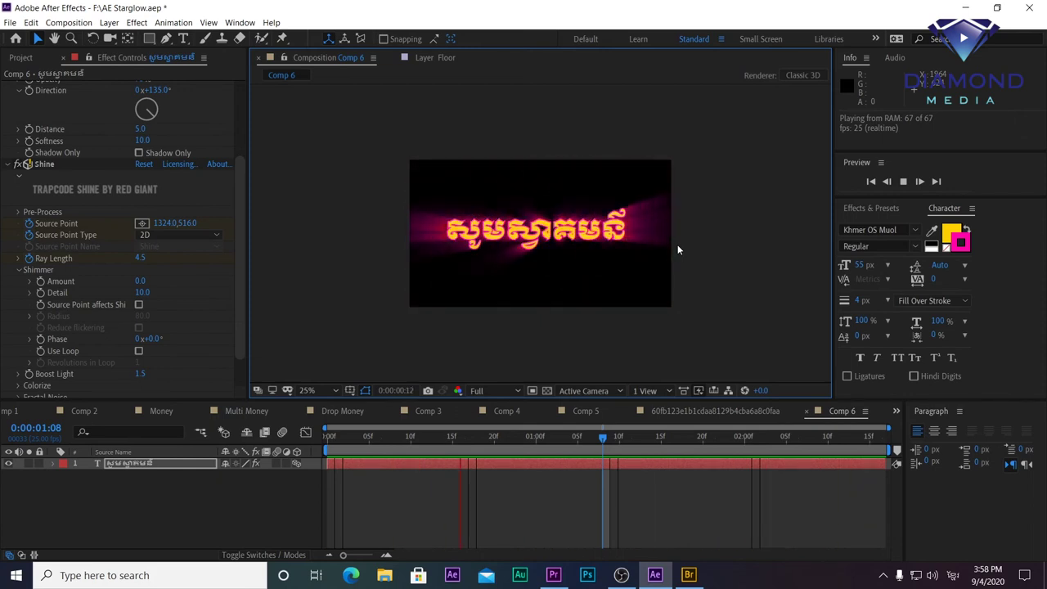
key(space)
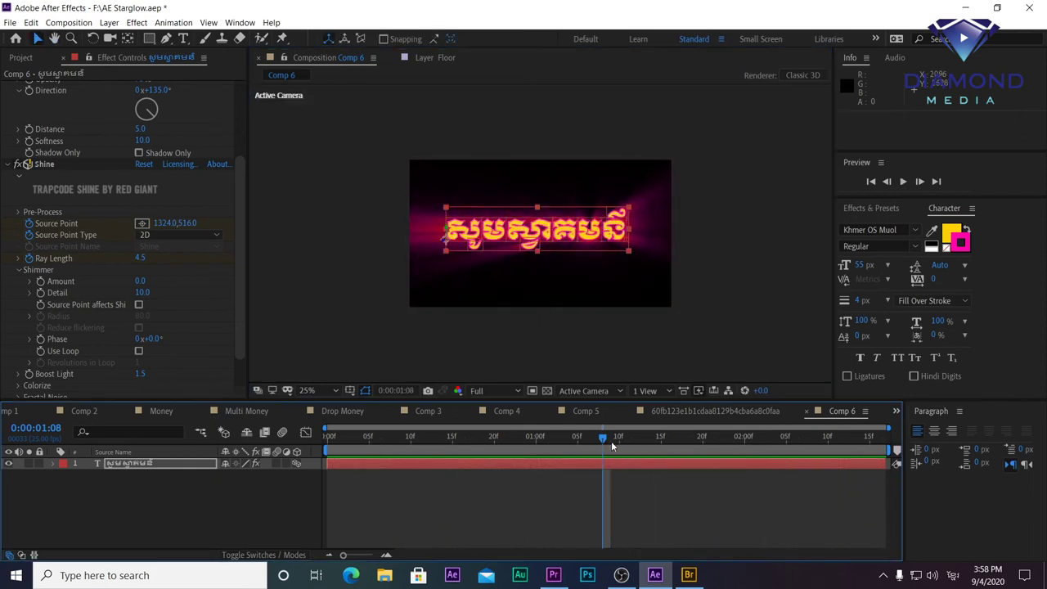
- Scrub to check the glow, switch off the Shine effect, and park the playhead at 0:00:00:15
click(611, 440)
key(period)
key(period)
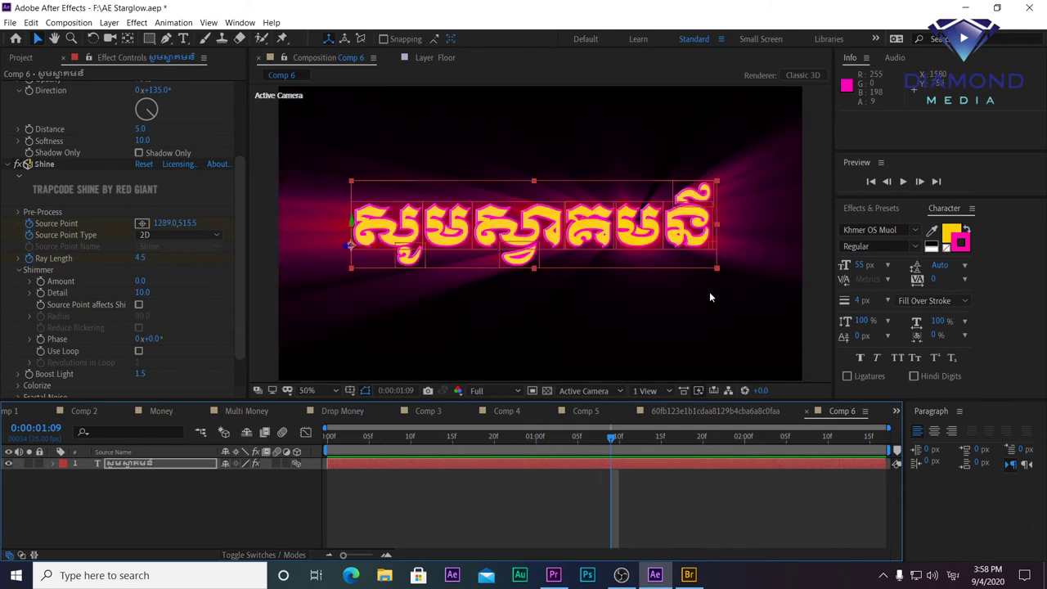
mouse_move(598, 435)
mouse_down()
mouse_move(517, 442)
mouse_move(710, 440)
mouse_up()
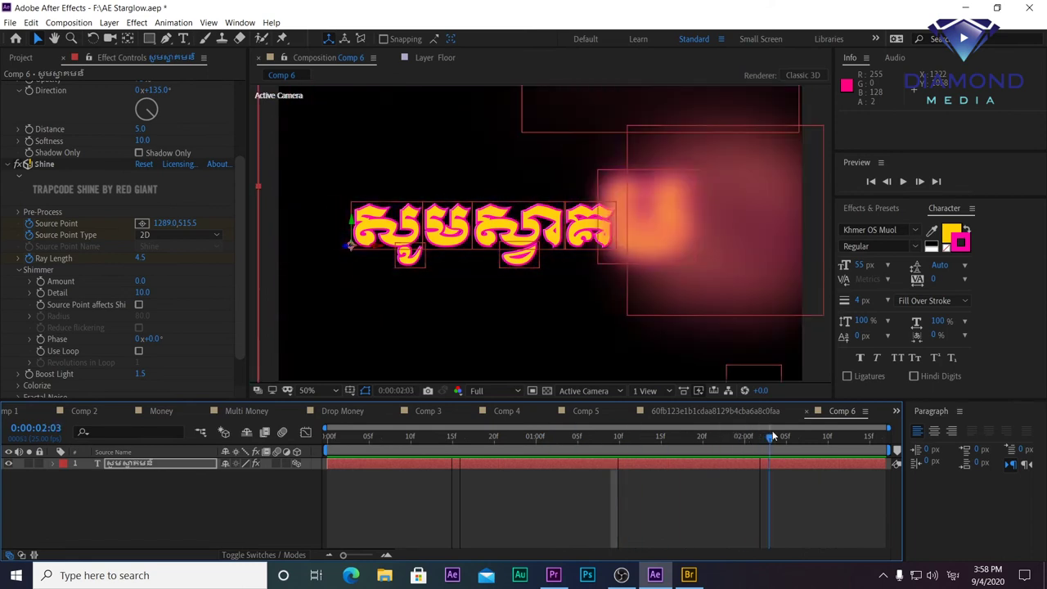
click(27, 164)
drag(386, 447, 455, 452)
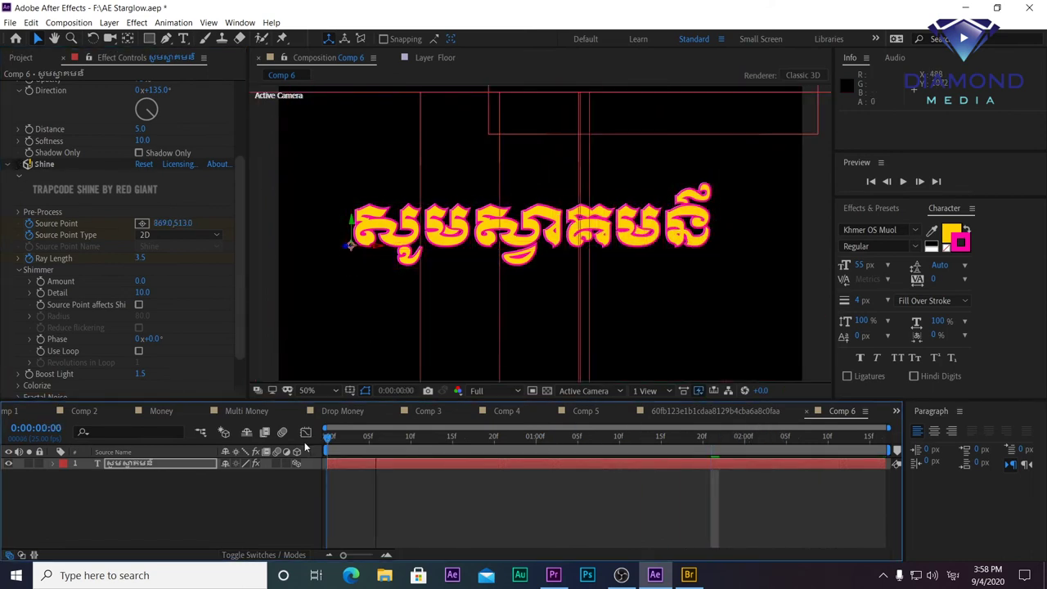
- Apply CC Light Sweep to the Khmer text, raise sweep intensity and set edge thickness to 4
click(137, 23)
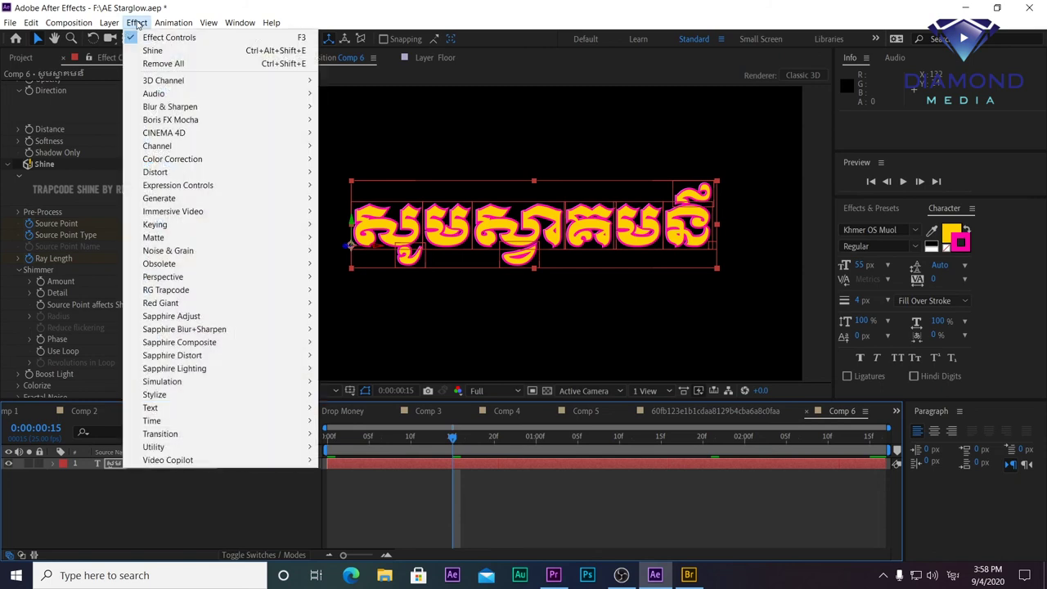
mouse_move(166, 199)
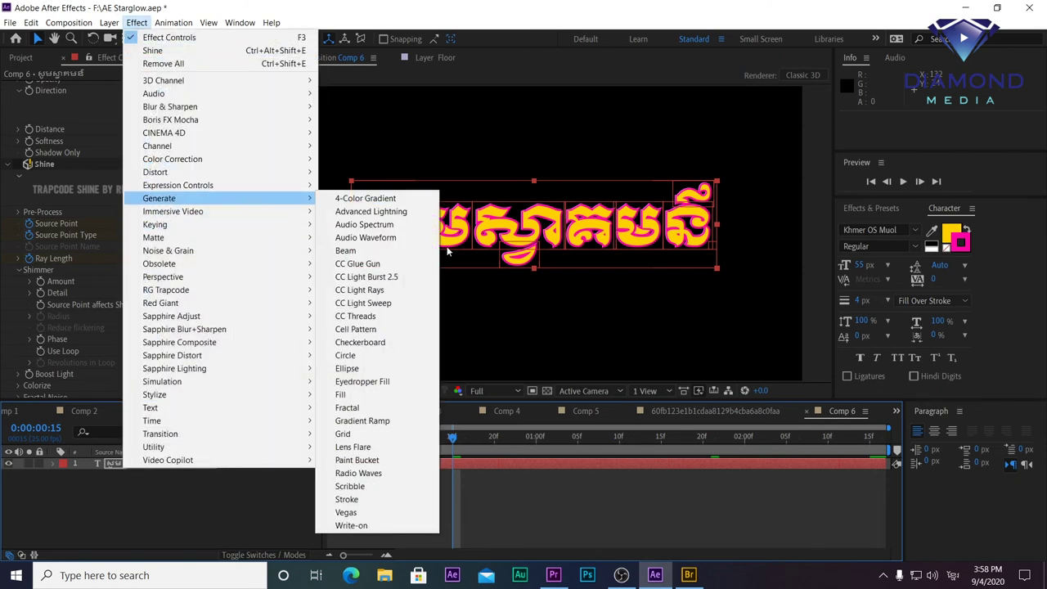
click(380, 304)
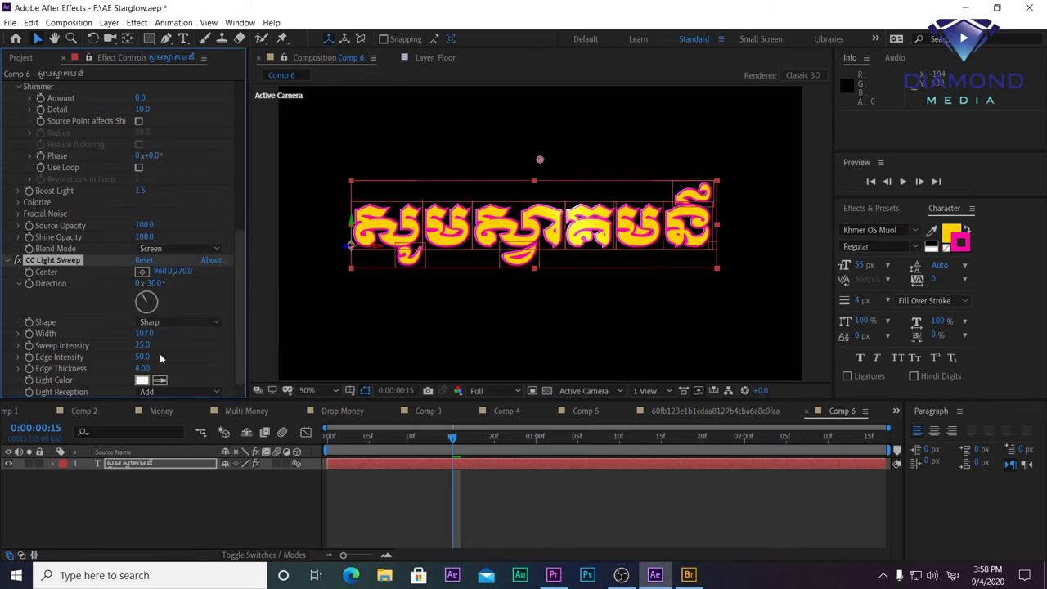
drag(143, 344, 165, 344)
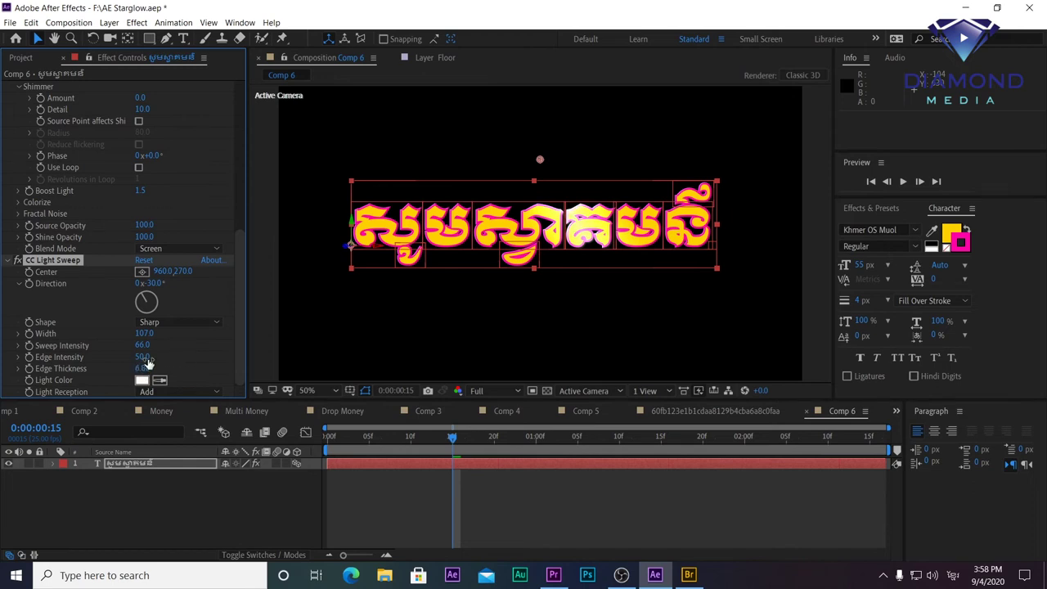
mouse_move(149, 369)
mouse_down()
mouse_move(185, 353)
mouse_move(113, 335)
mouse_up()
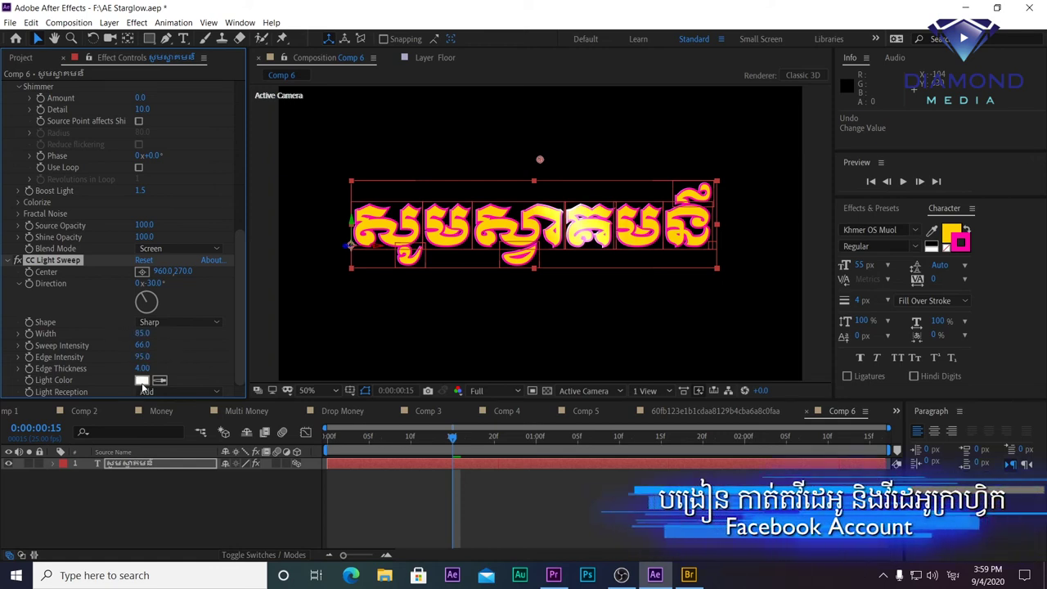
- Set the light sweep colour to orange FFAE00 and raise the sweep intensity further
click(141, 379)
click(163, 175)
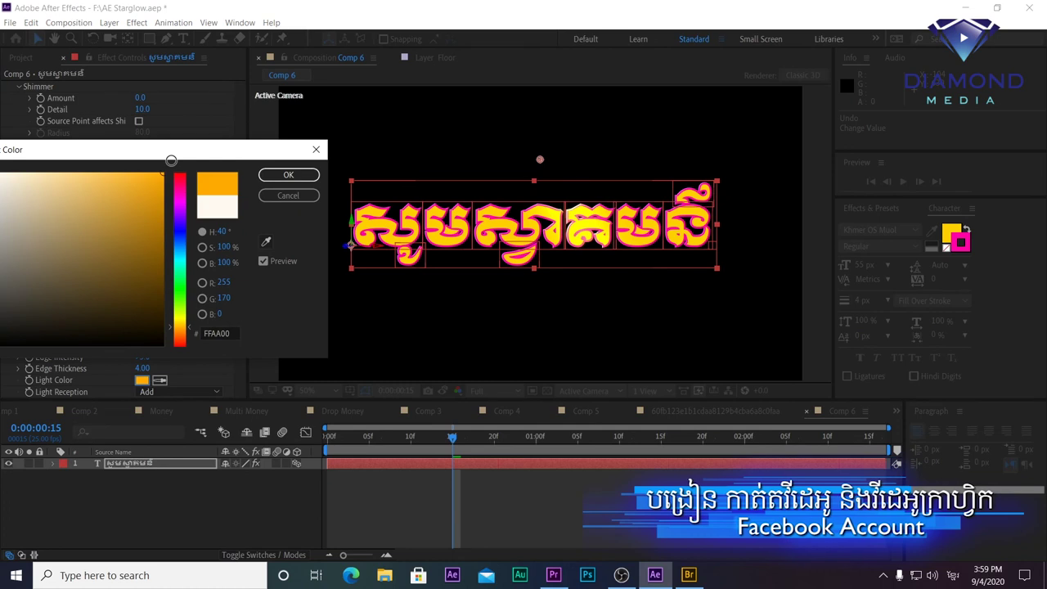
drag(173, 310, 177, 330)
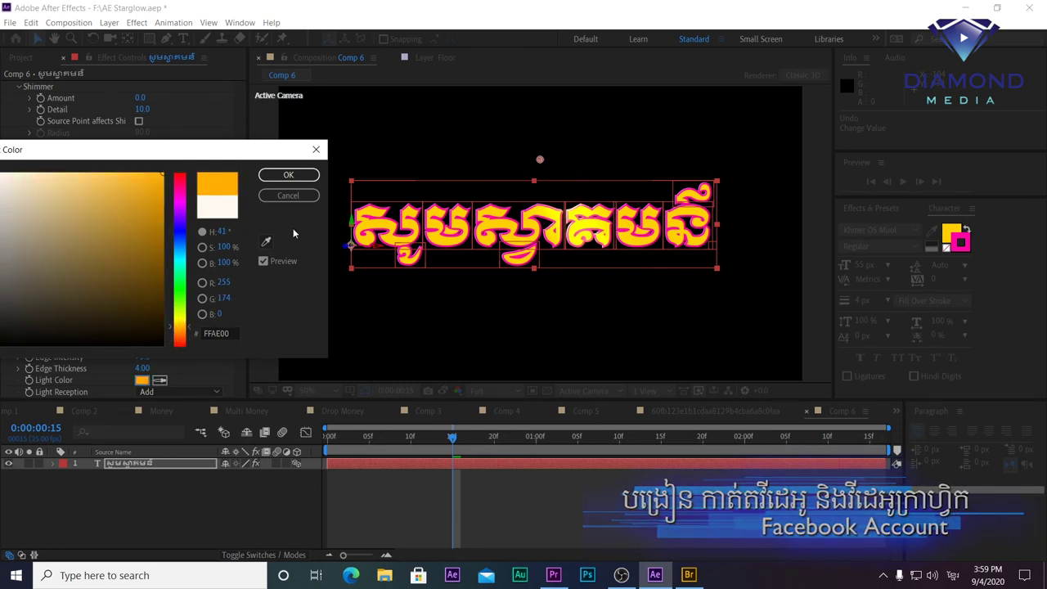
click(291, 177)
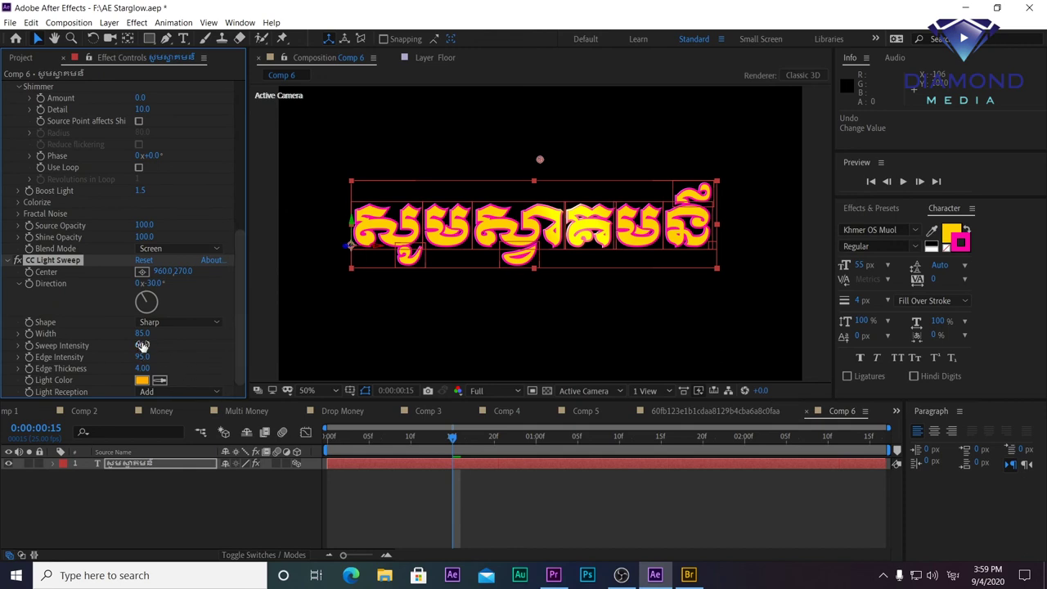
drag(166, 338, 179, 337)
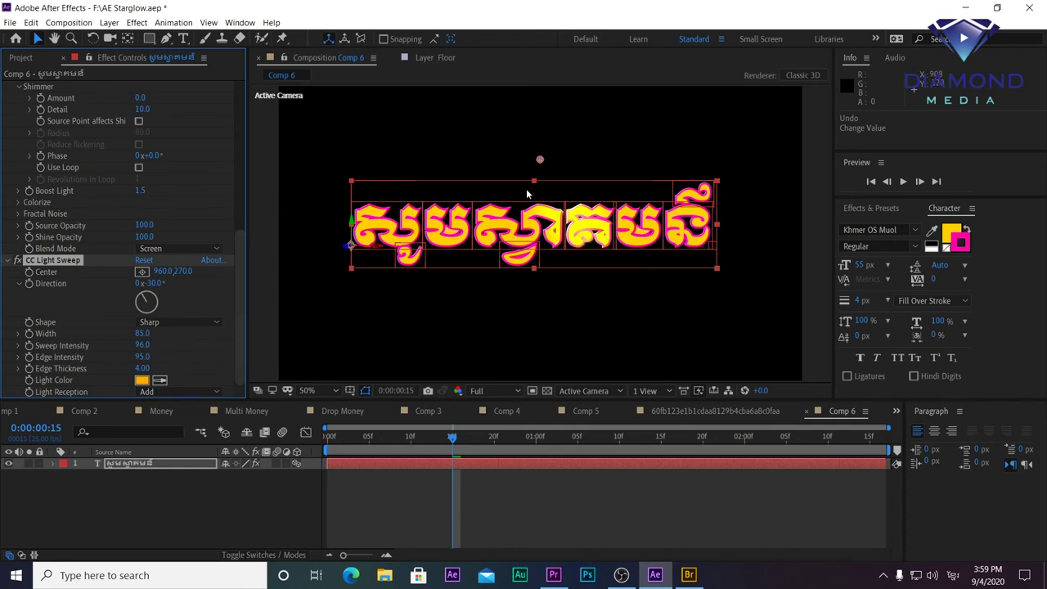
key(comma)
key(comma)
- Move the sweep centre left of the text, then past its upper right at 2:00, and preview
mouse_move(546, 197)
mouse_down()
mouse_move(370, 202)
mouse_move(366, 189)
mouse_up()
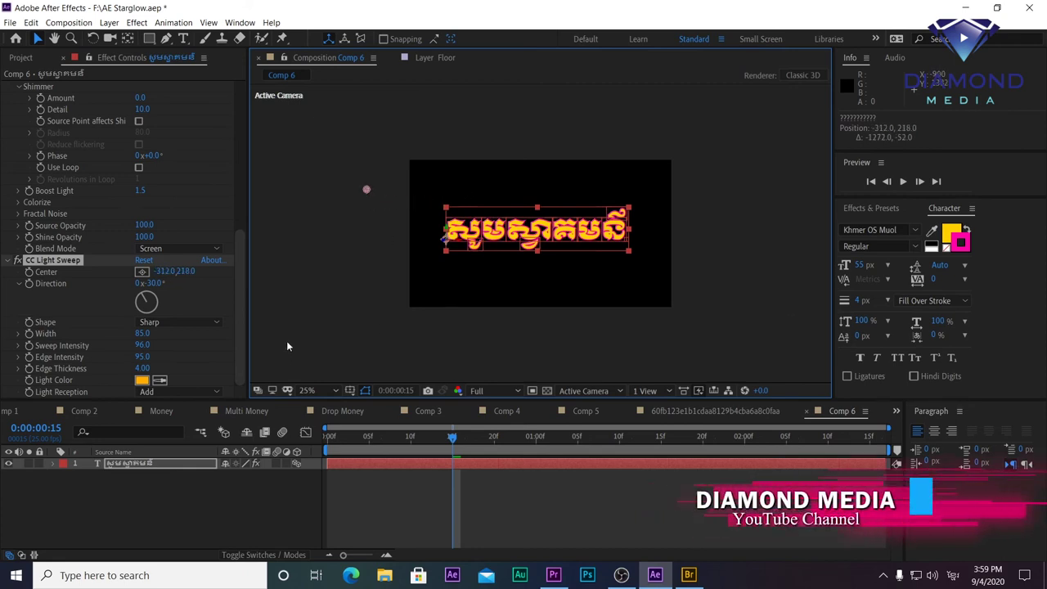
click(37, 293)
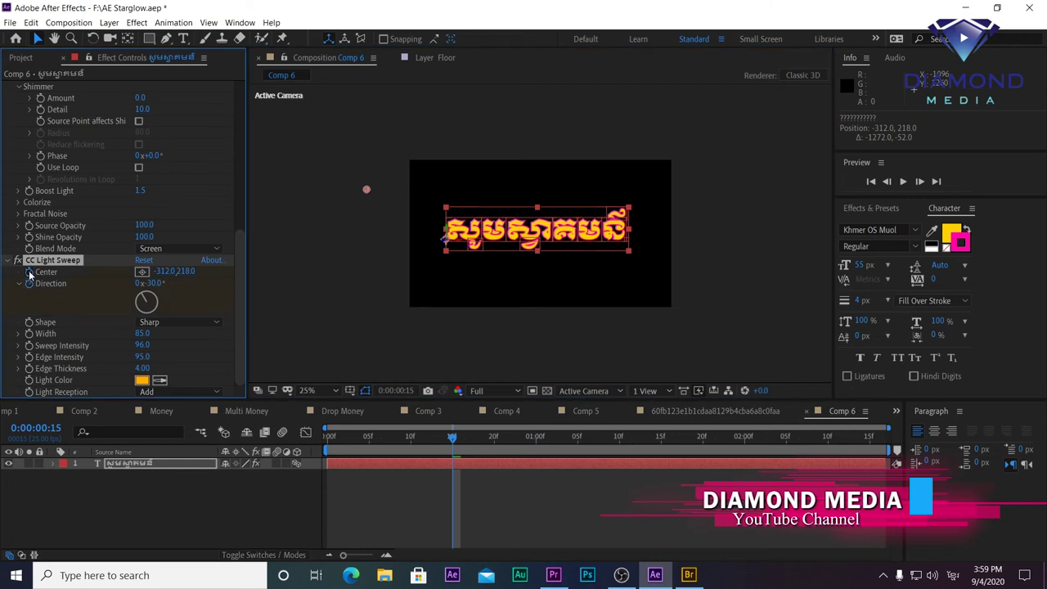
drag(733, 436, 740, 437)
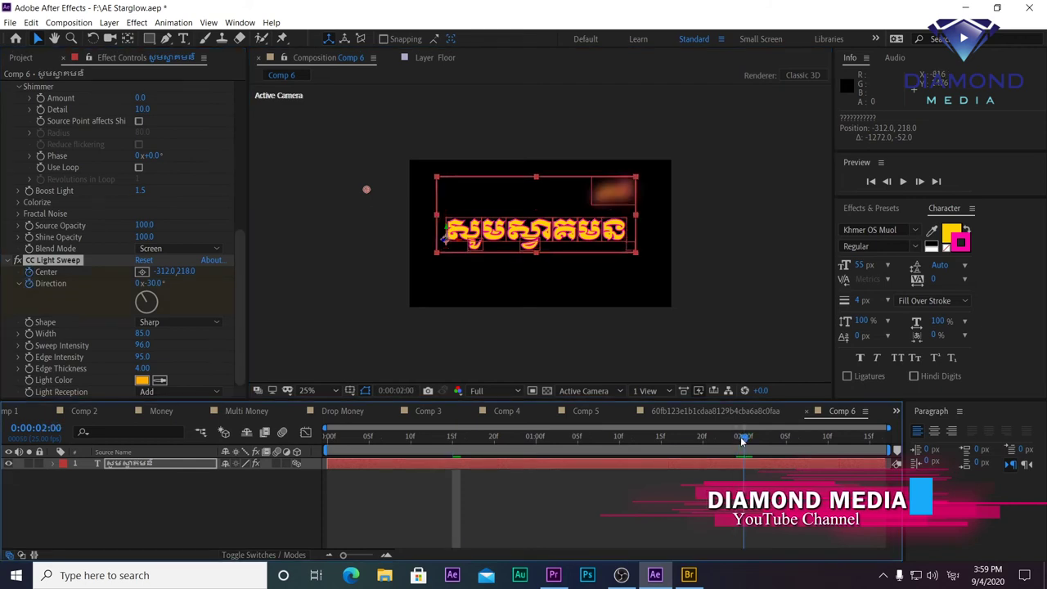
drag(370, 190, 661, 138)
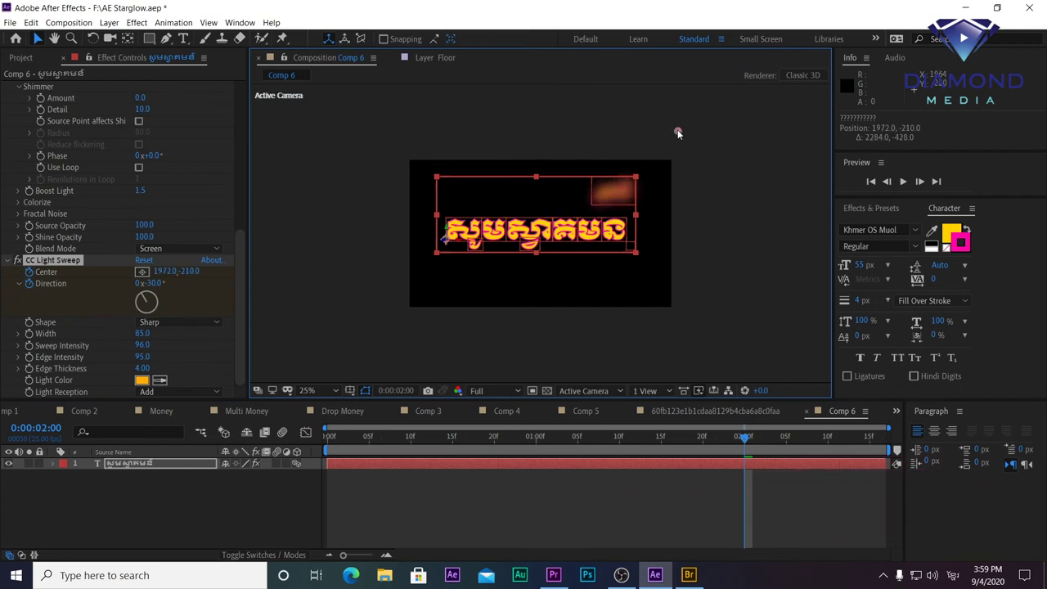
key(space)
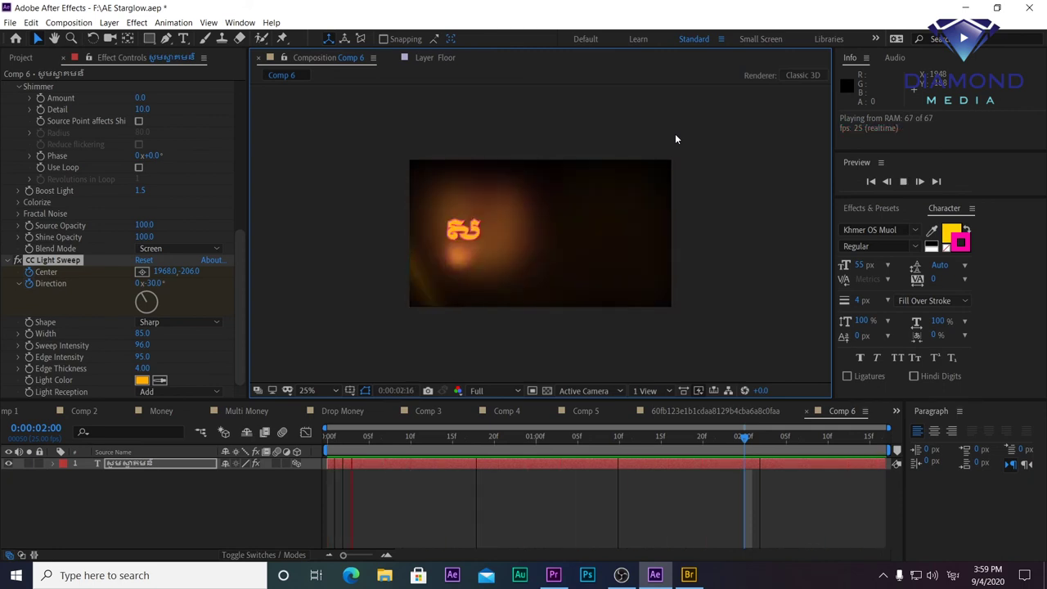
key(space)
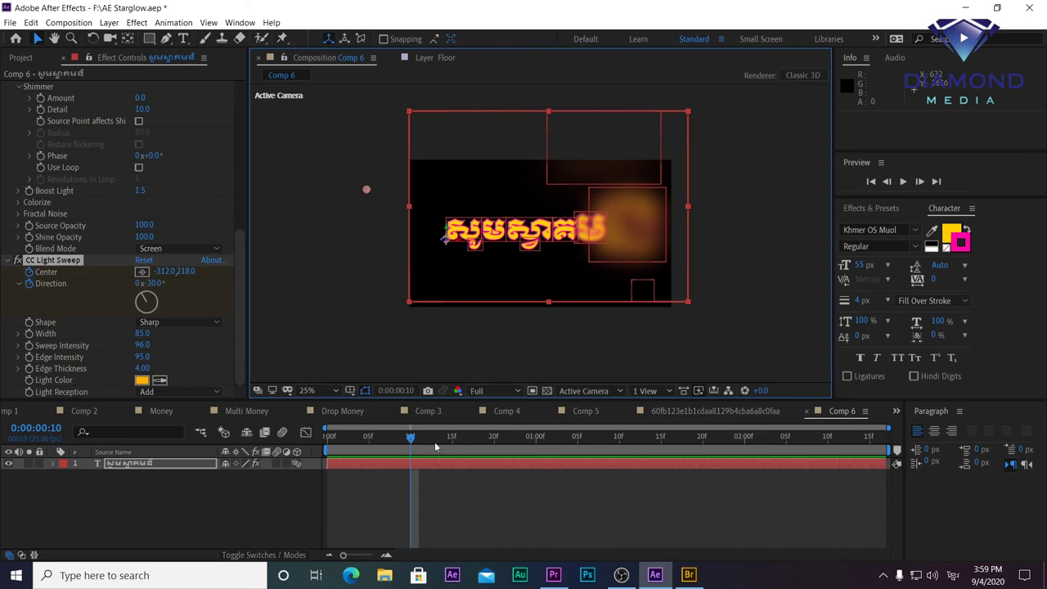
- At frame 12, drag Starglow from Effects & Presets onto the Khmer text layer
click(431, 444)
key(period)
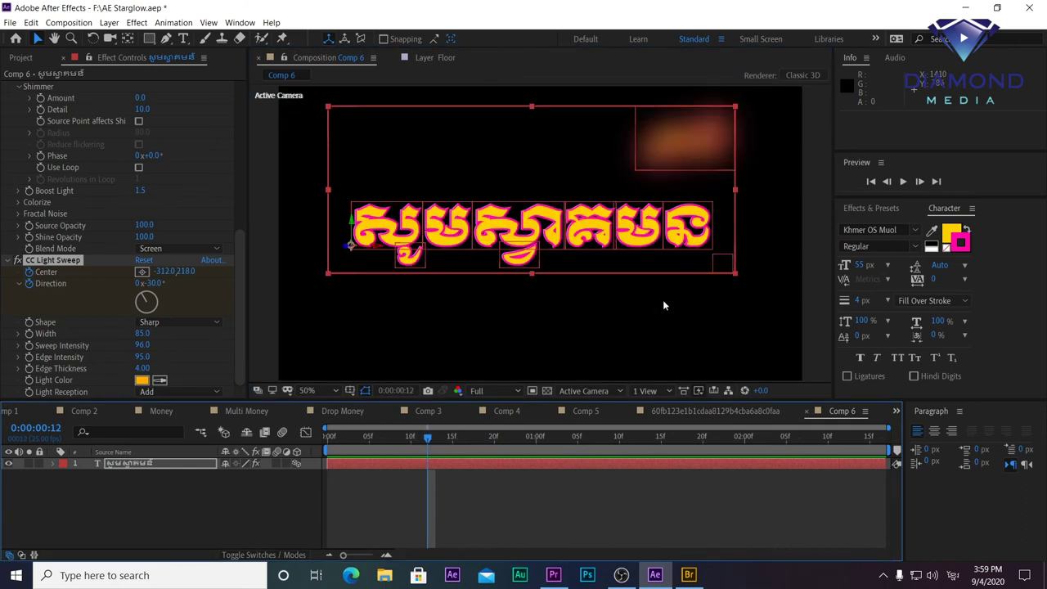
click(887, 209)
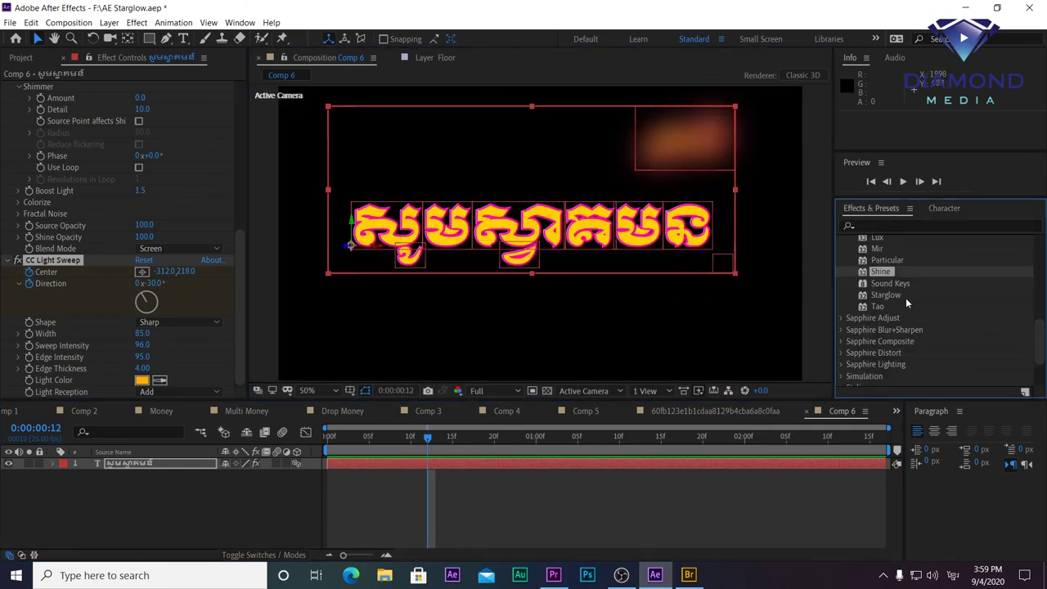
click(889, 294)
drag(889, 293, 524, 463)
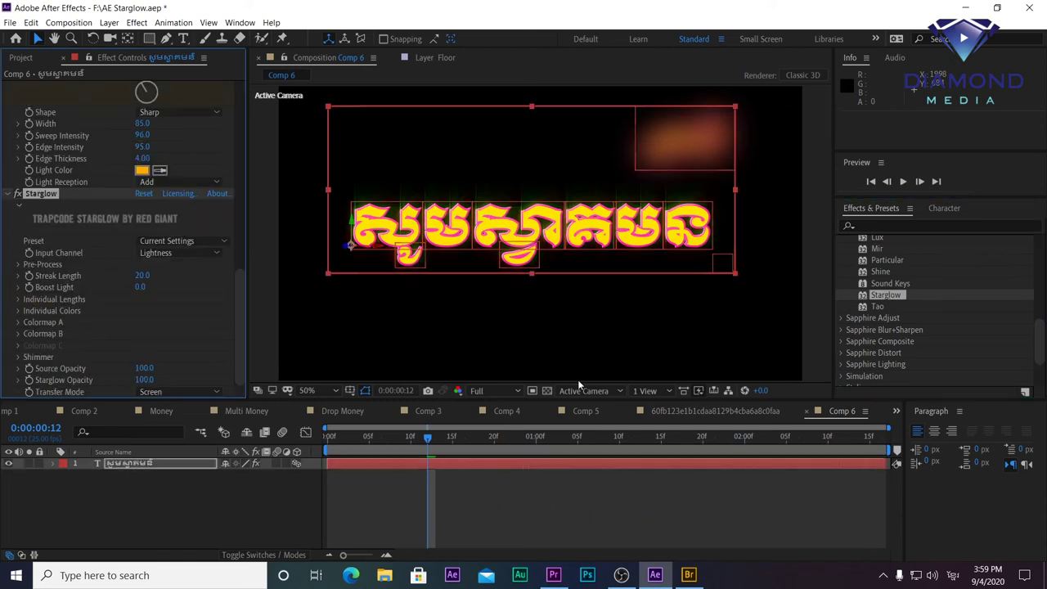
- Set Starglow's preset to Warm Heaven 2, streak length to 58, and boost light to 4.9
click(209, 242)
click(220, 174)
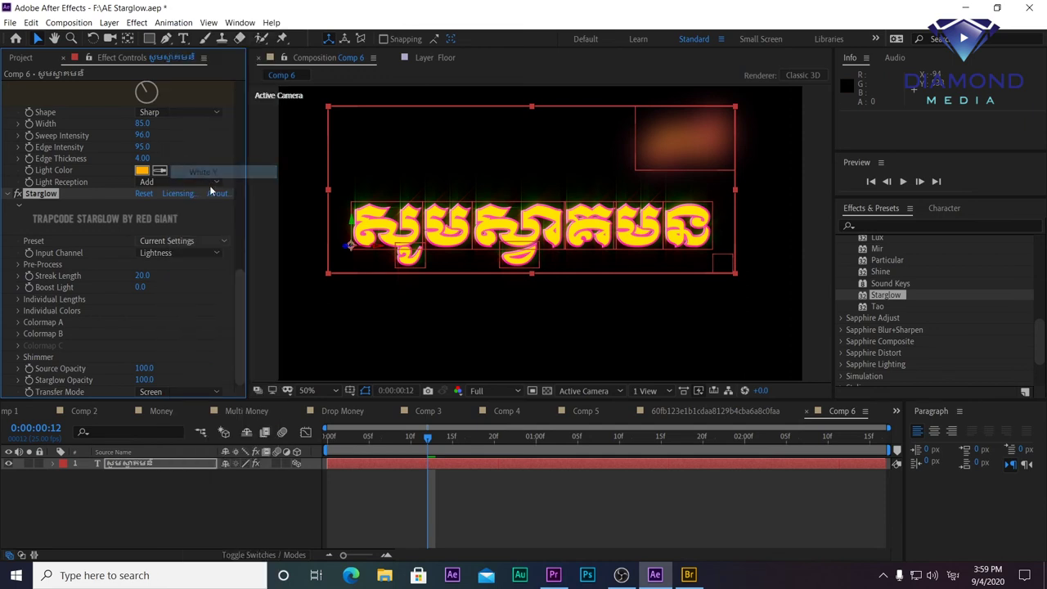
click(218, 242)
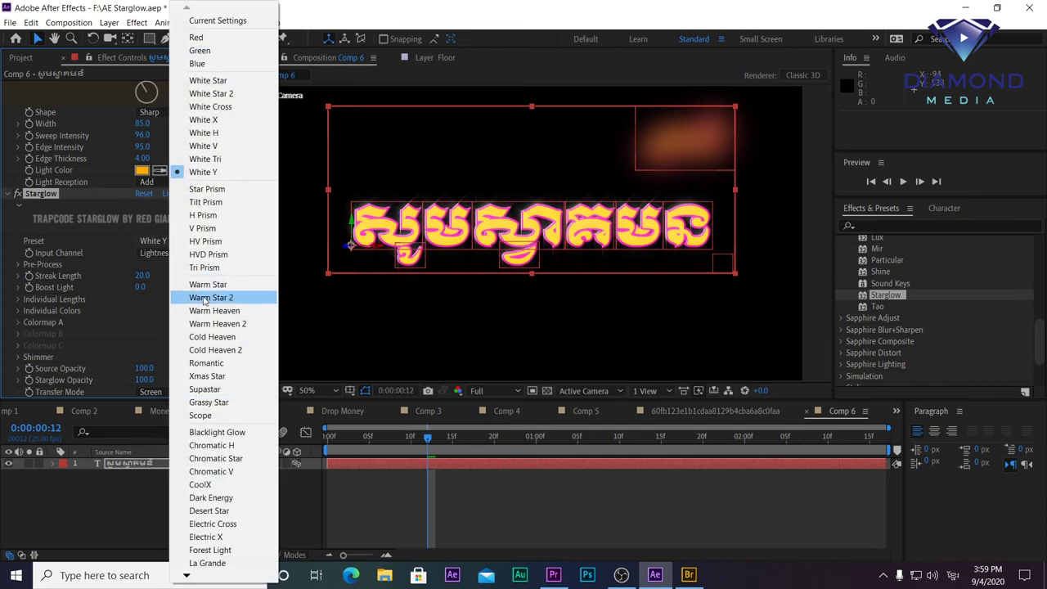
click(202, 324)
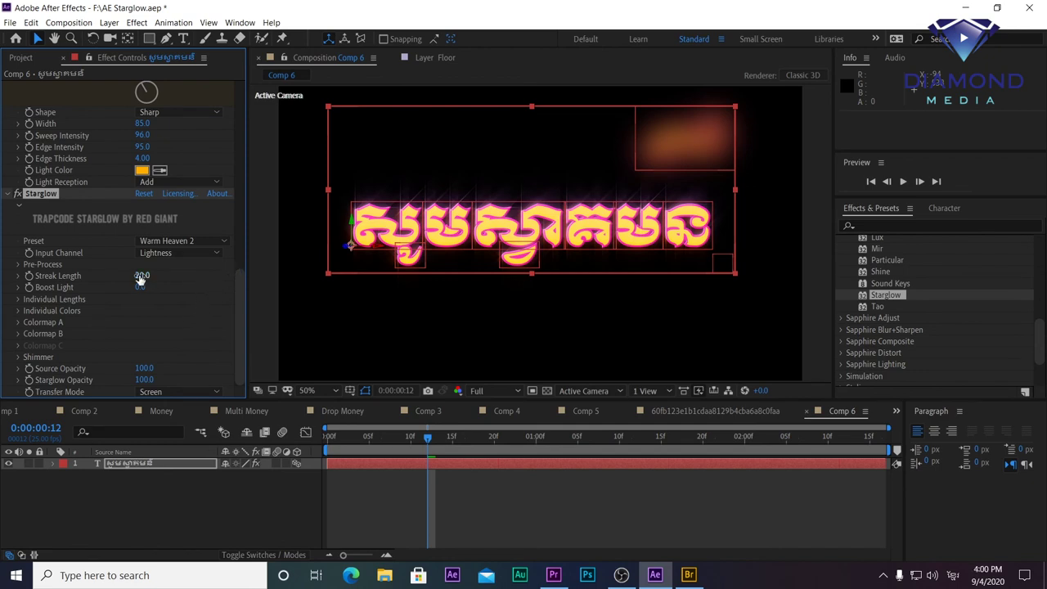
mouse_move(164, 280)
mouse_down()
mouse_move(177, 280)
mouse_move(172, 289)
mouse_up()
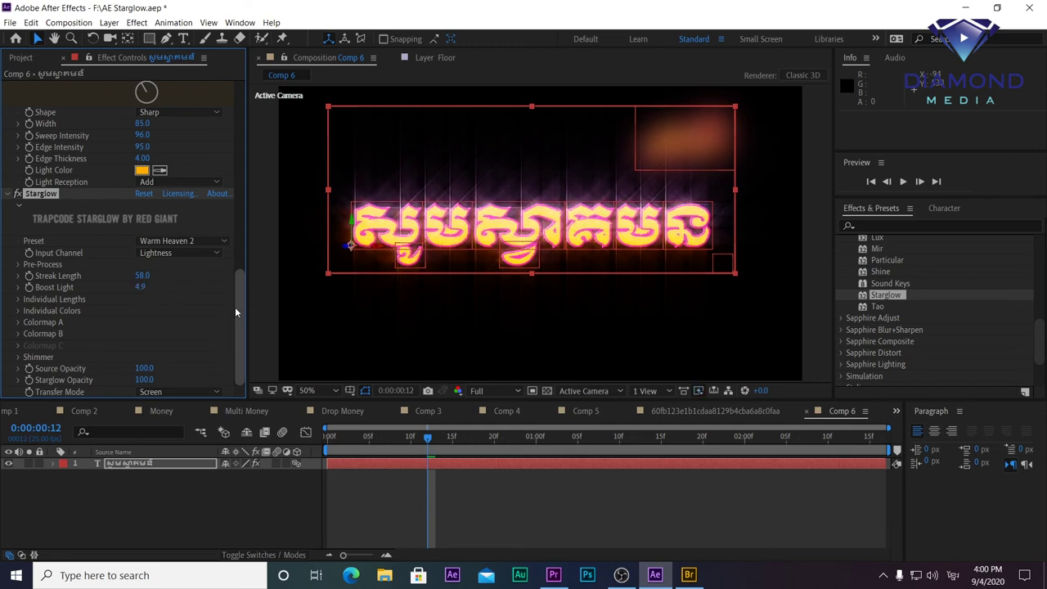
click(19, 290)
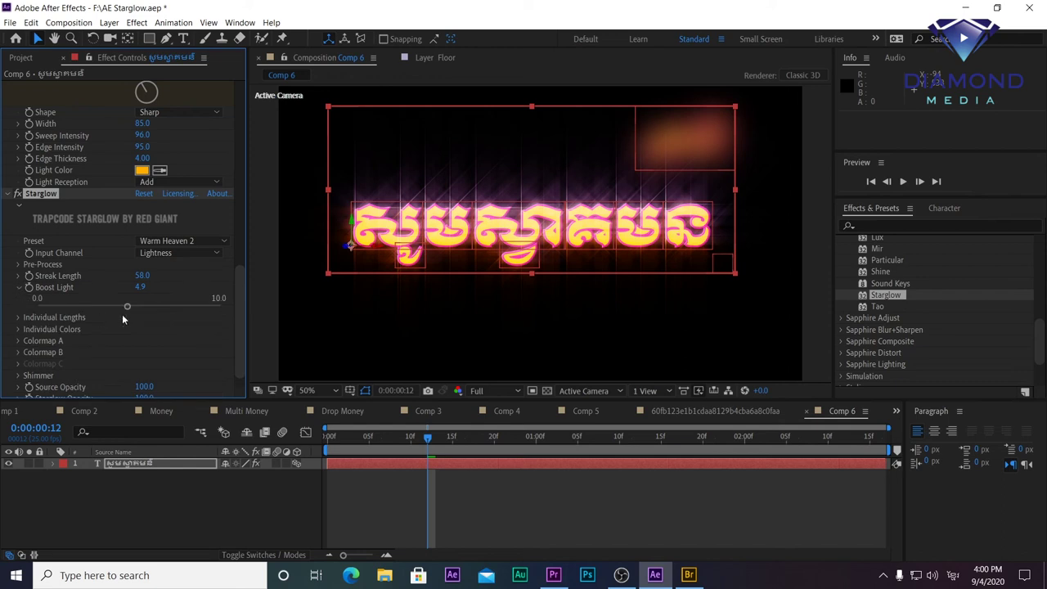
click(18, 288)
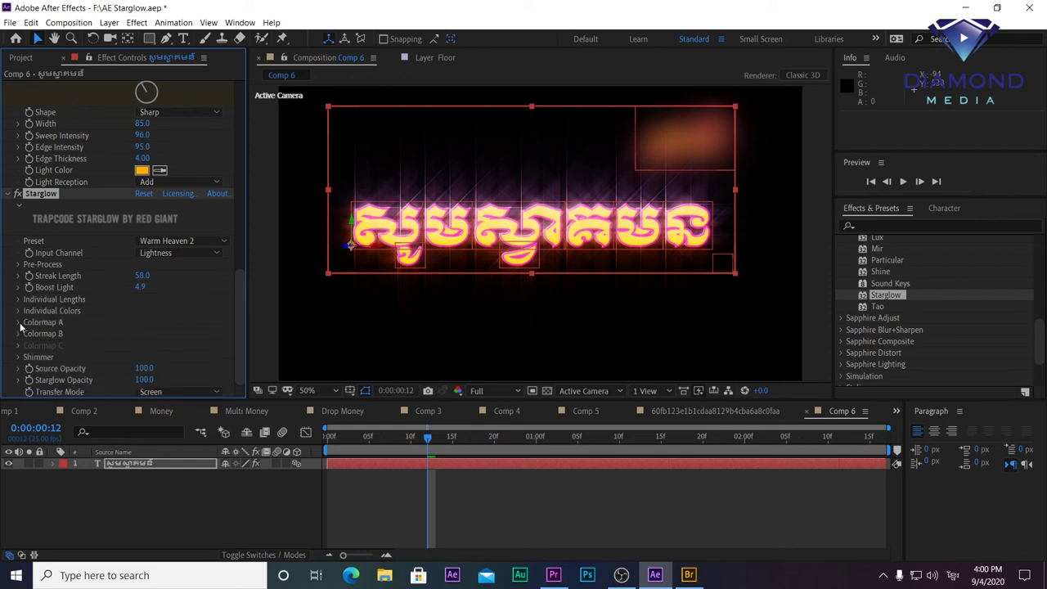
- In Colormap A, set highlights to red FF0000 and shadows to magenta FF00D1
click(157, 324)
scroll(188, 297, down, 3)
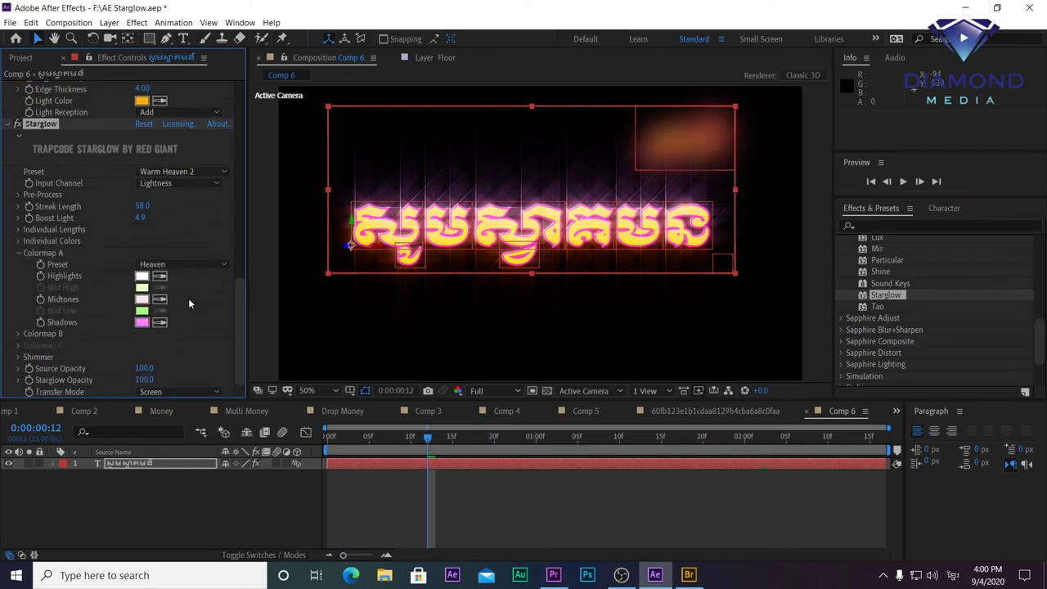
click(143, 276)
click(162, 175)
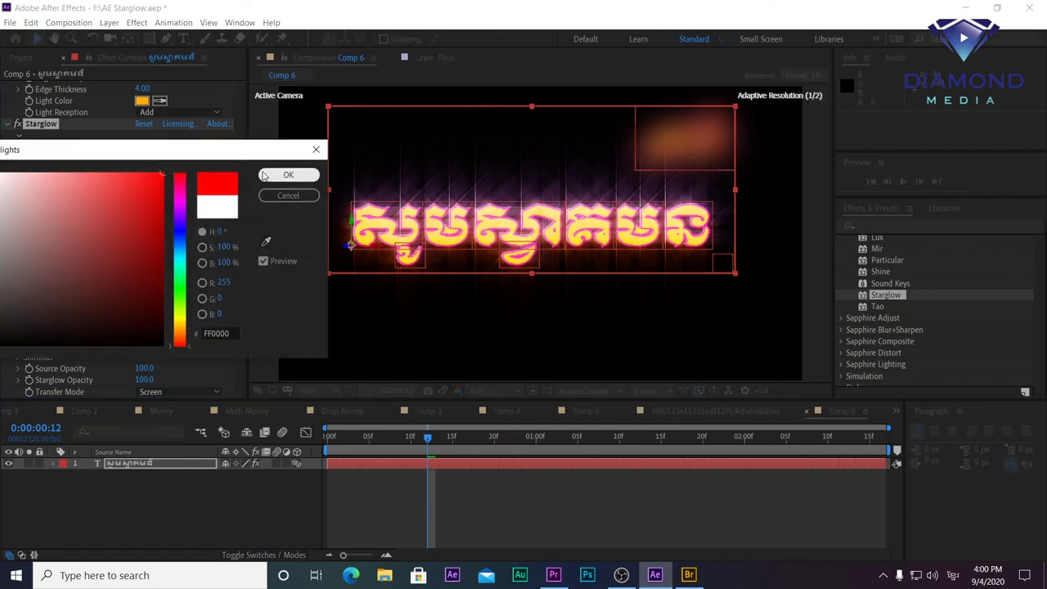
click(288, 175)
click(142, 320)
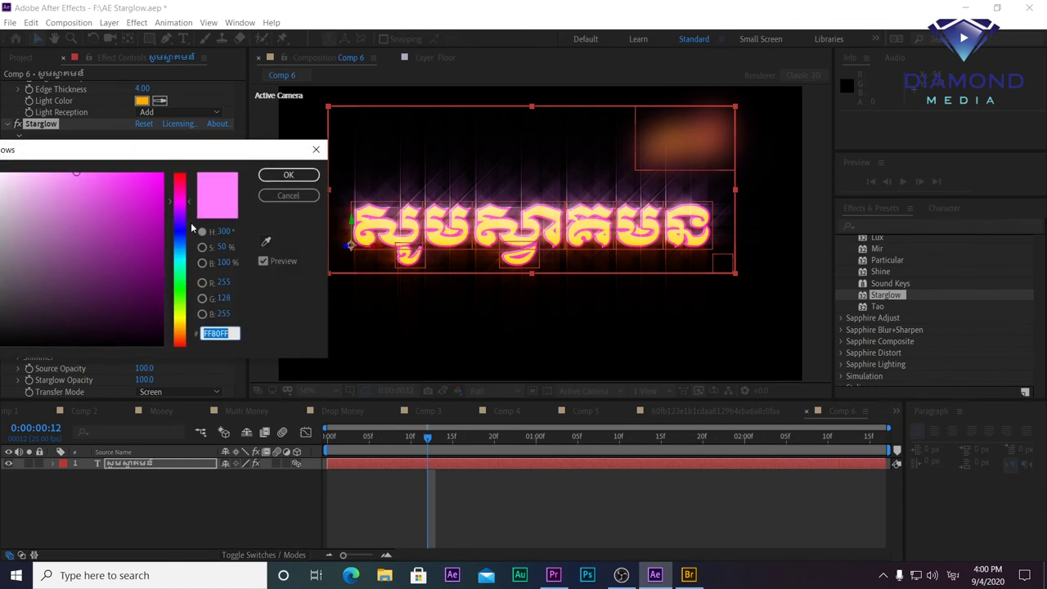
click(165, 172)
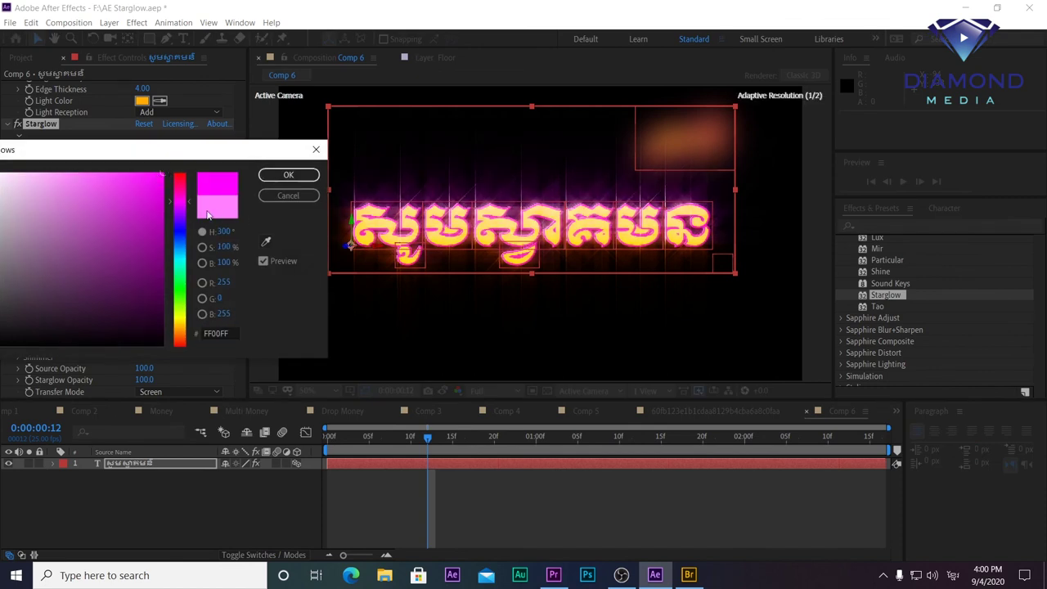
click(177, 328)
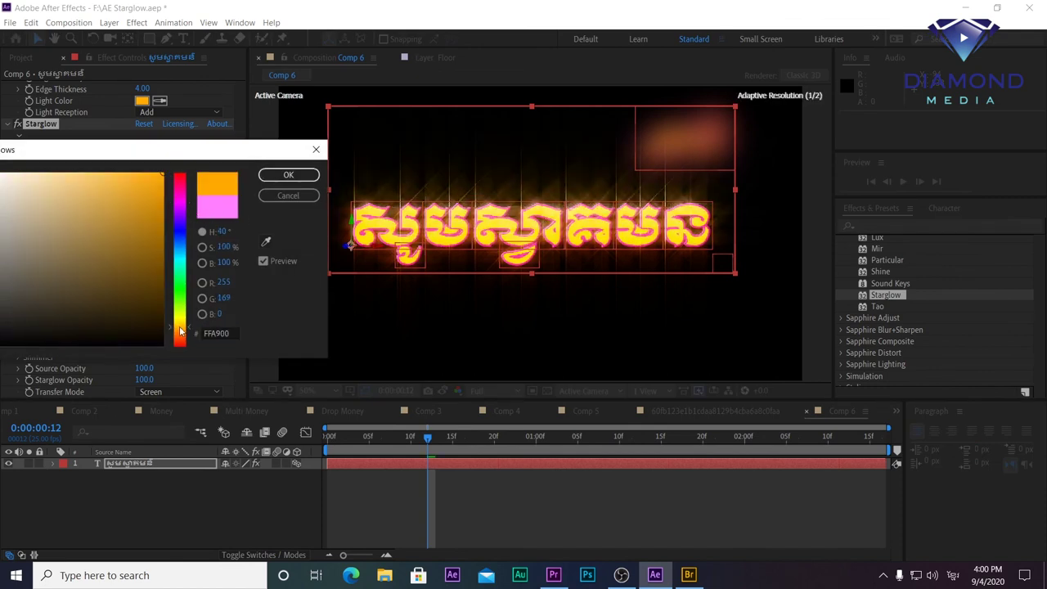
click(181, 200)
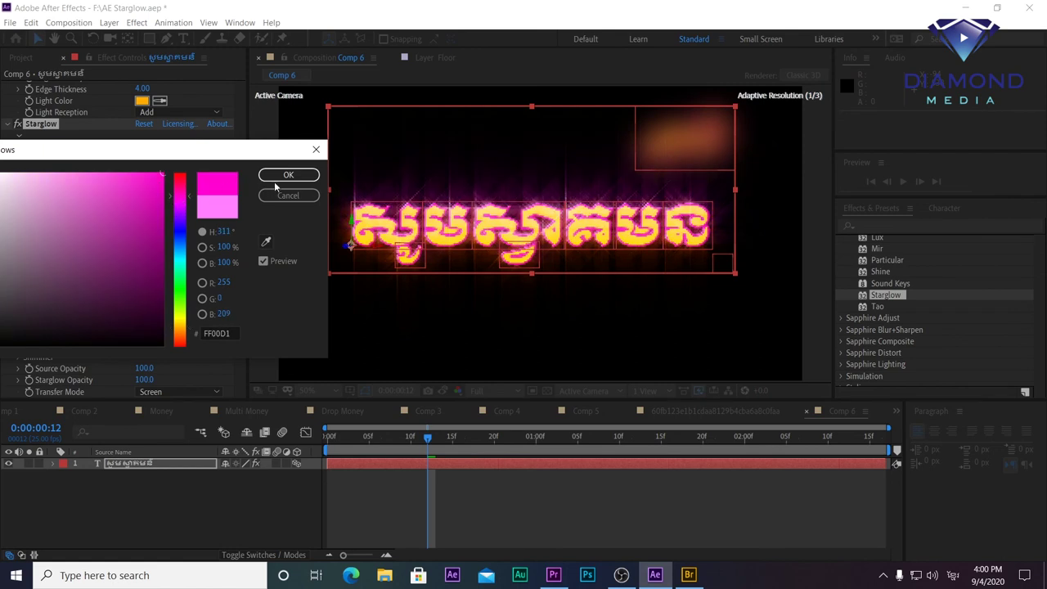
click(276, 175)
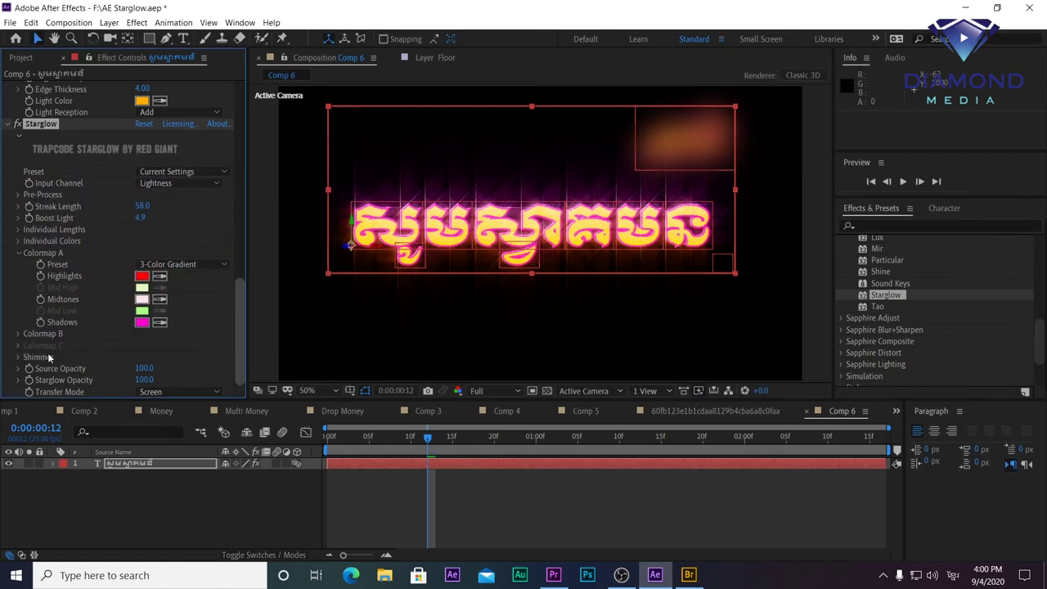
- Set Starglow's Colormap B shadows colour to magenta
click(20, 334)
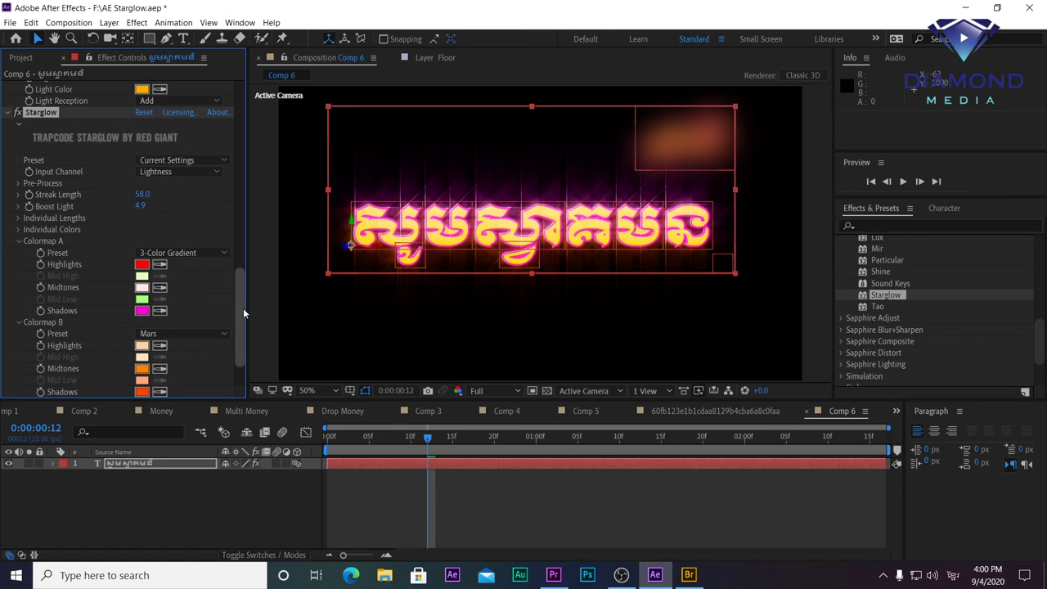
scroll(243, 308, down, 3)
click(143, 333)
drag(179, 205, 166, 191)
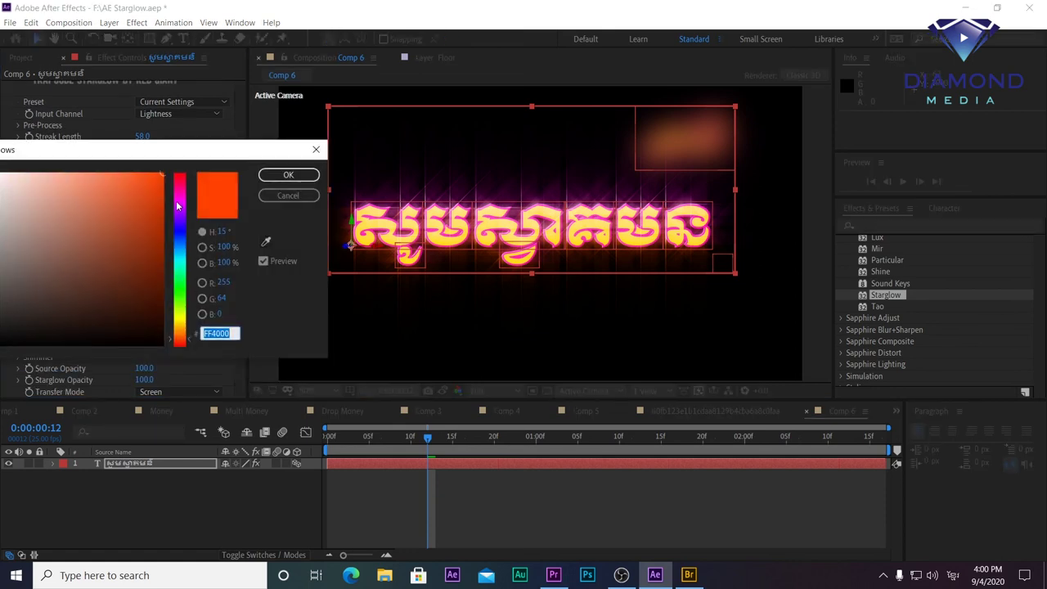
click(288, 174)
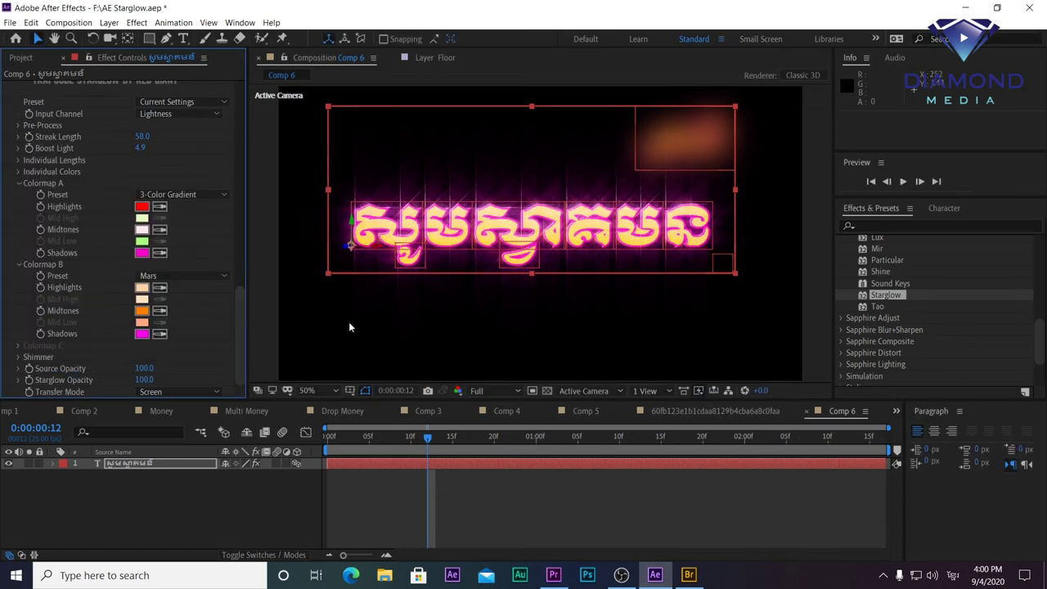
key(comma)
- Preview the glow, undo to return Boost Light to 0.0, and replay from the start
key(period)
key(space)
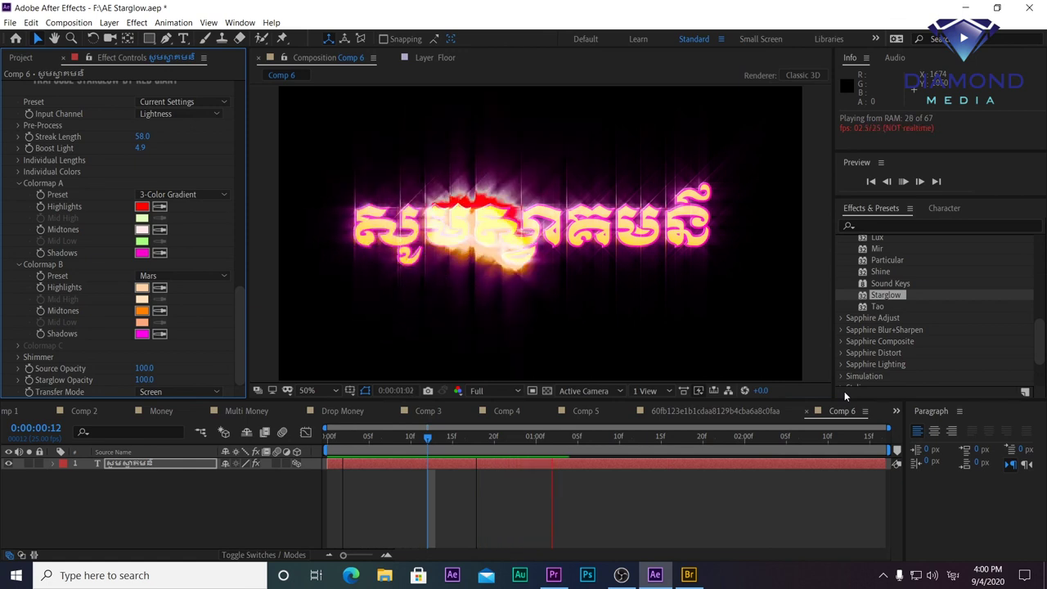
click(621, 463)
mouse_move(241, 321)
mouse_down()
mouse_move(148, 219)
mouse_move(113, 229)
mouse_up()
key(ctrl+z)
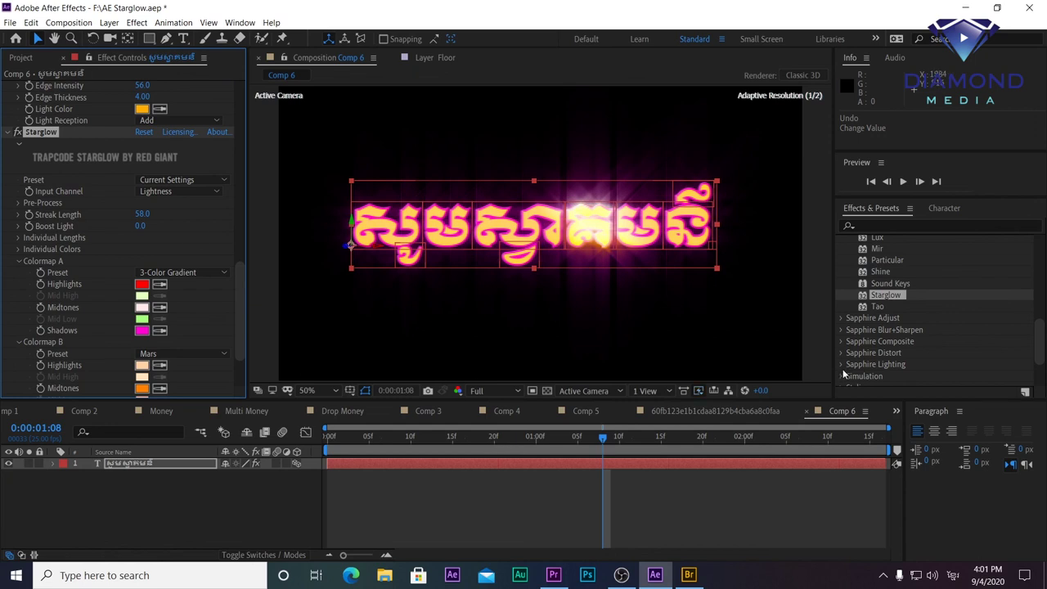
key(space)
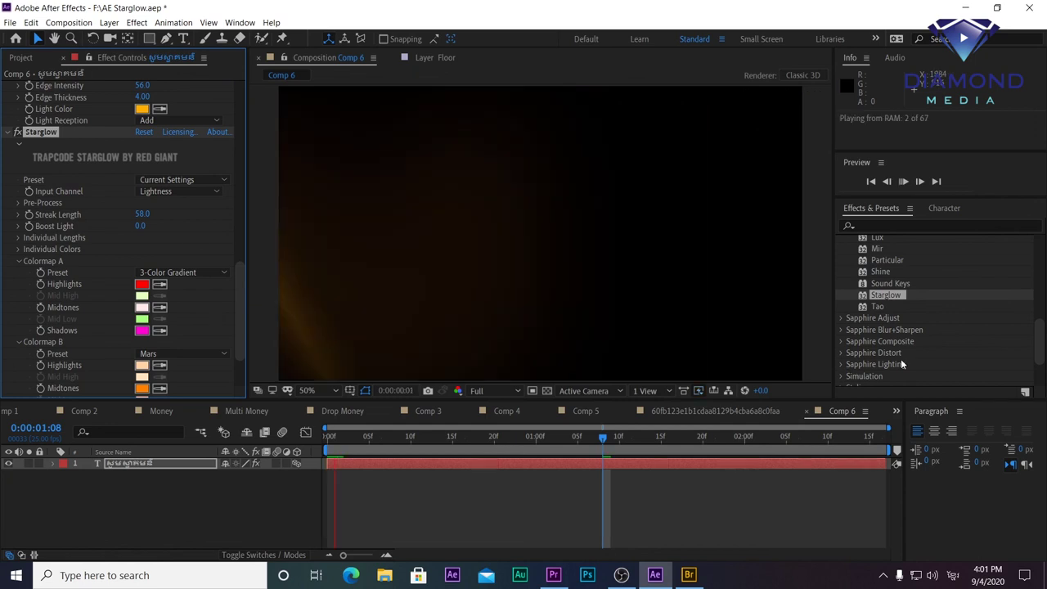